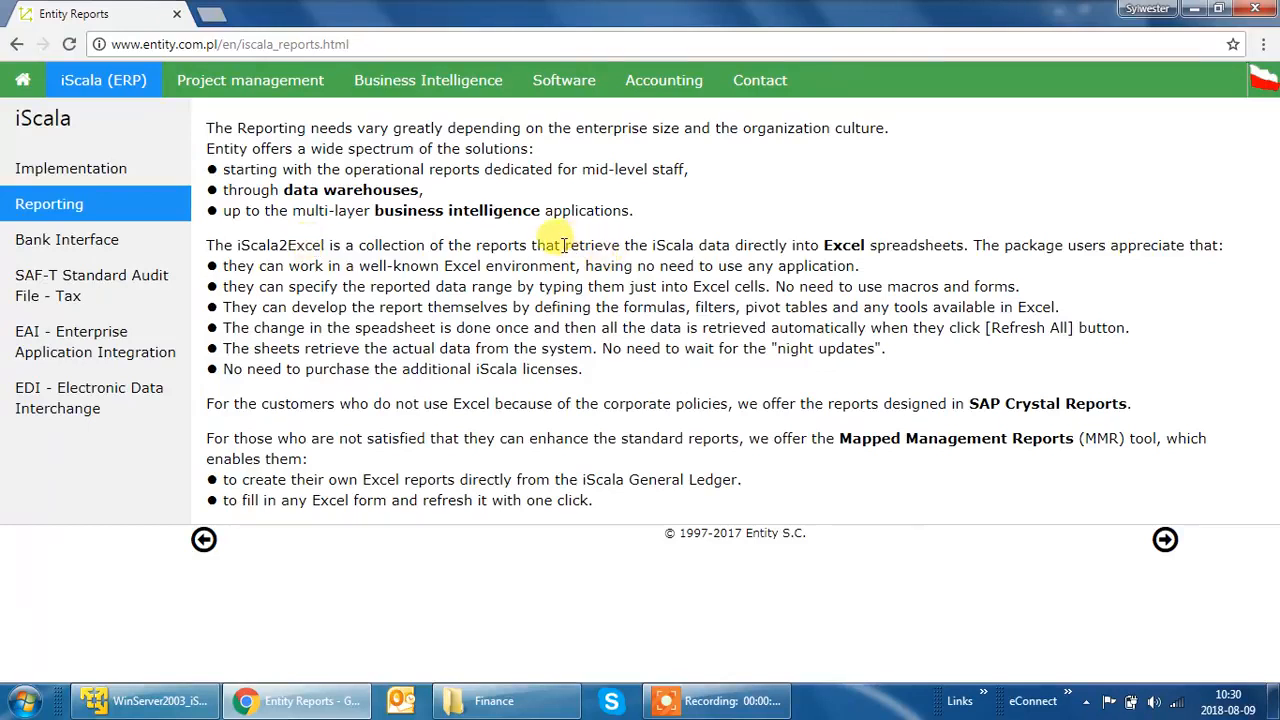
- Highlight the phrase about retrieving iScala data into Excel spreadsheets, and select the Contract through SupplyChain folders in ReportDemo
drag(565, 245, 964, 245)
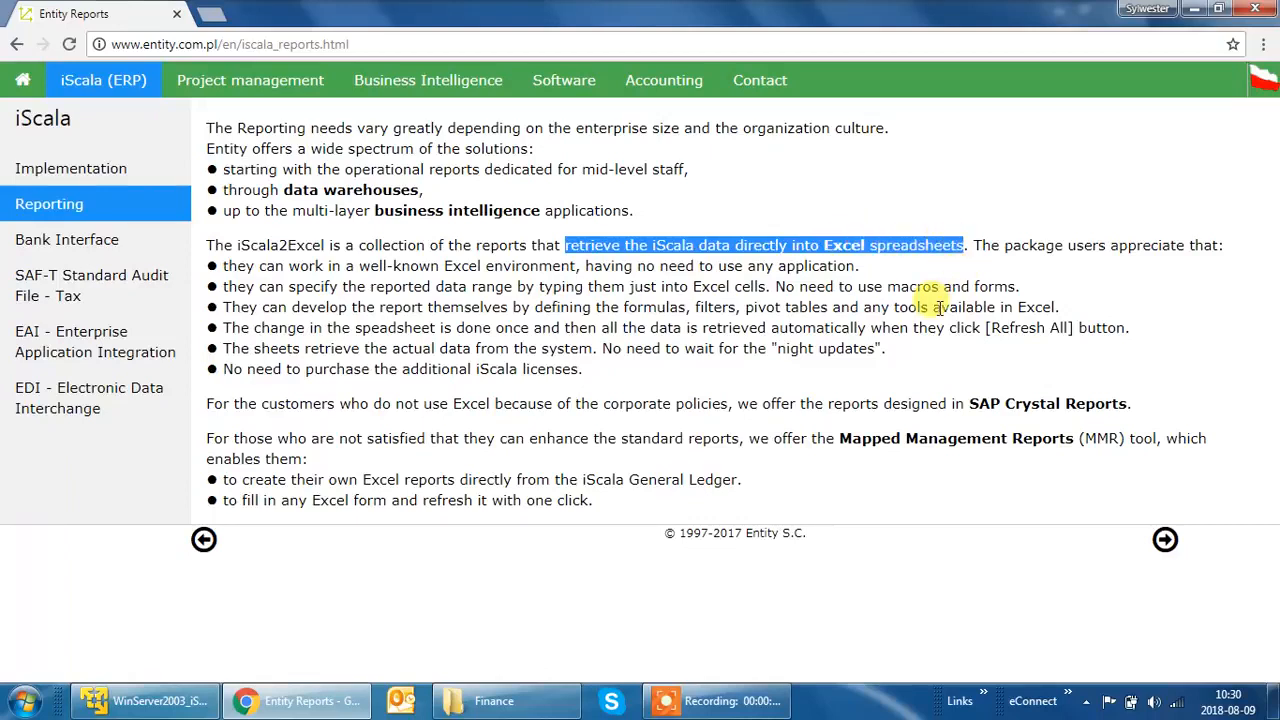
click(568, 705)
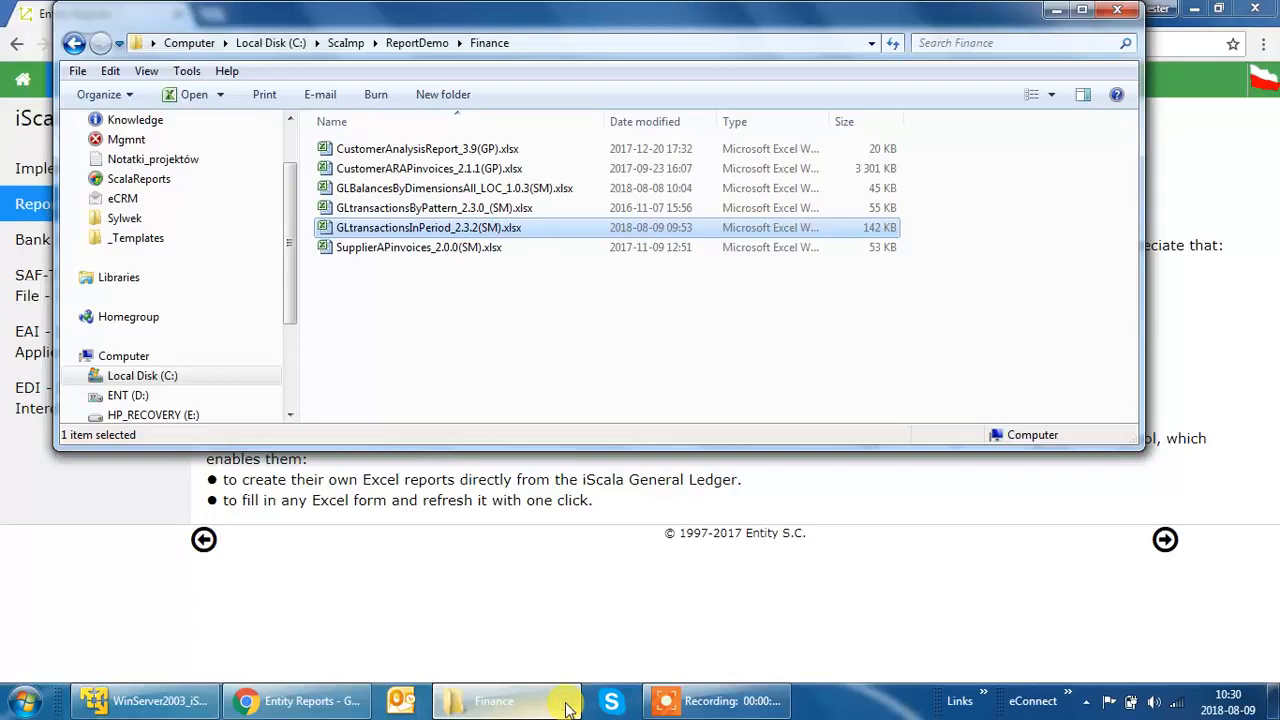
click(438, 46)
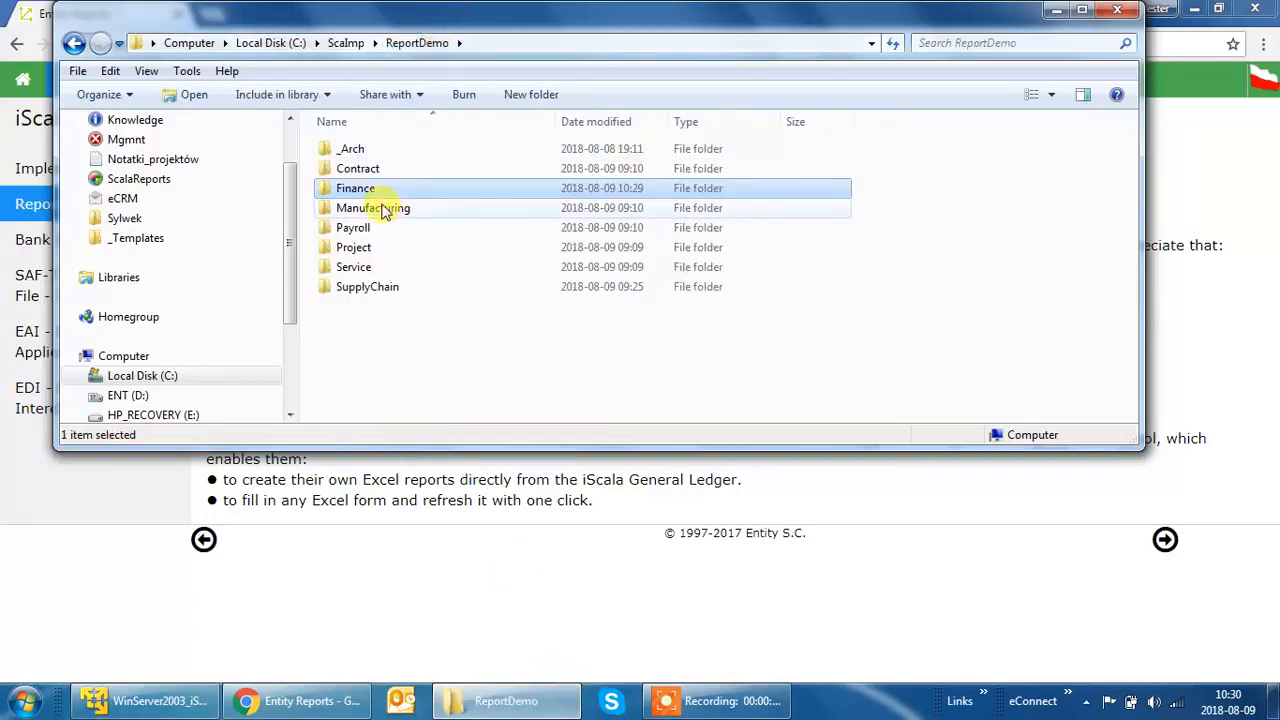
click(366, 170)
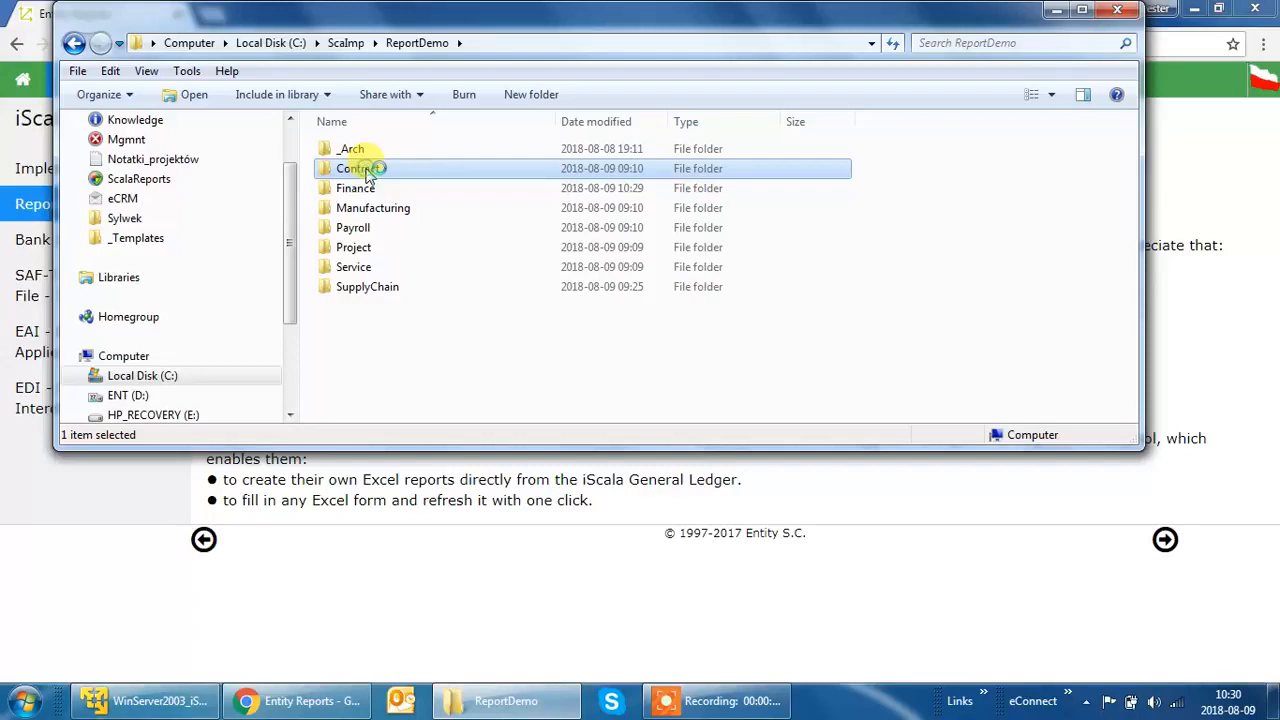
shift+click(379, 294)
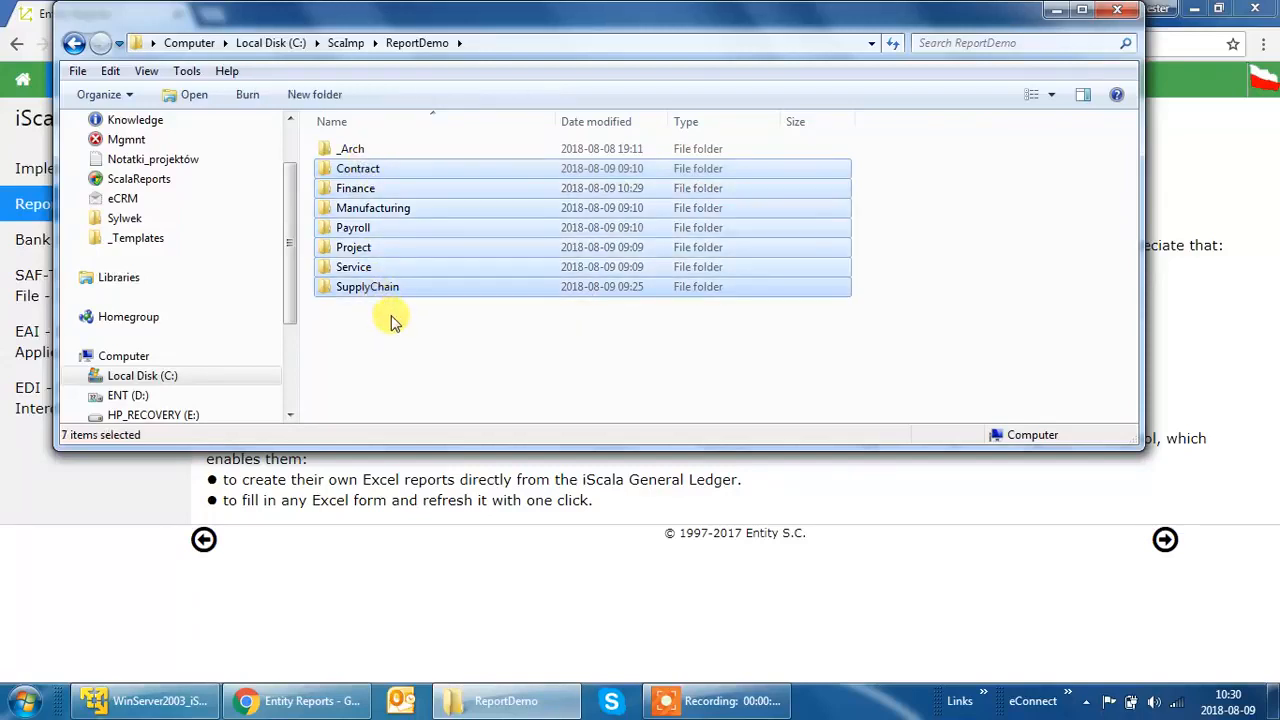
- Open the workbook GLtransactionsInPeriod_2.3.2(SM).xlsx from the Finance folder
double_click(357, 188)
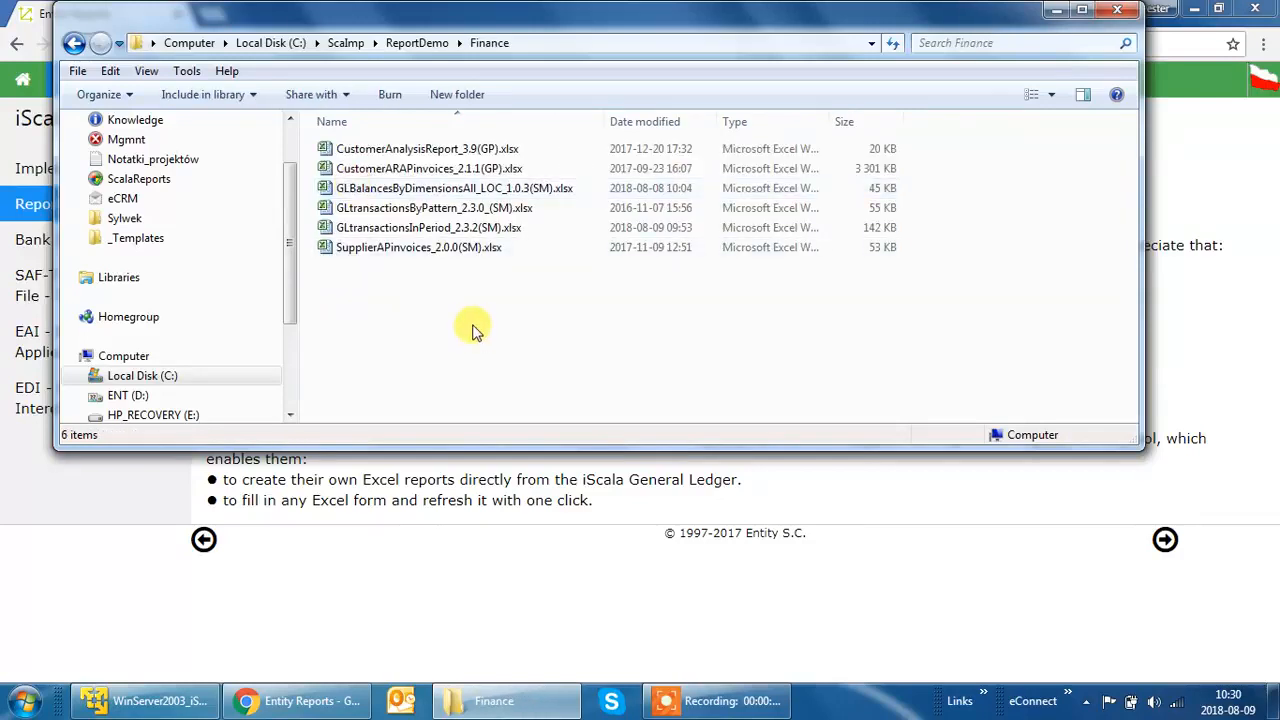
click(452, 229)
double_click(452, 229)
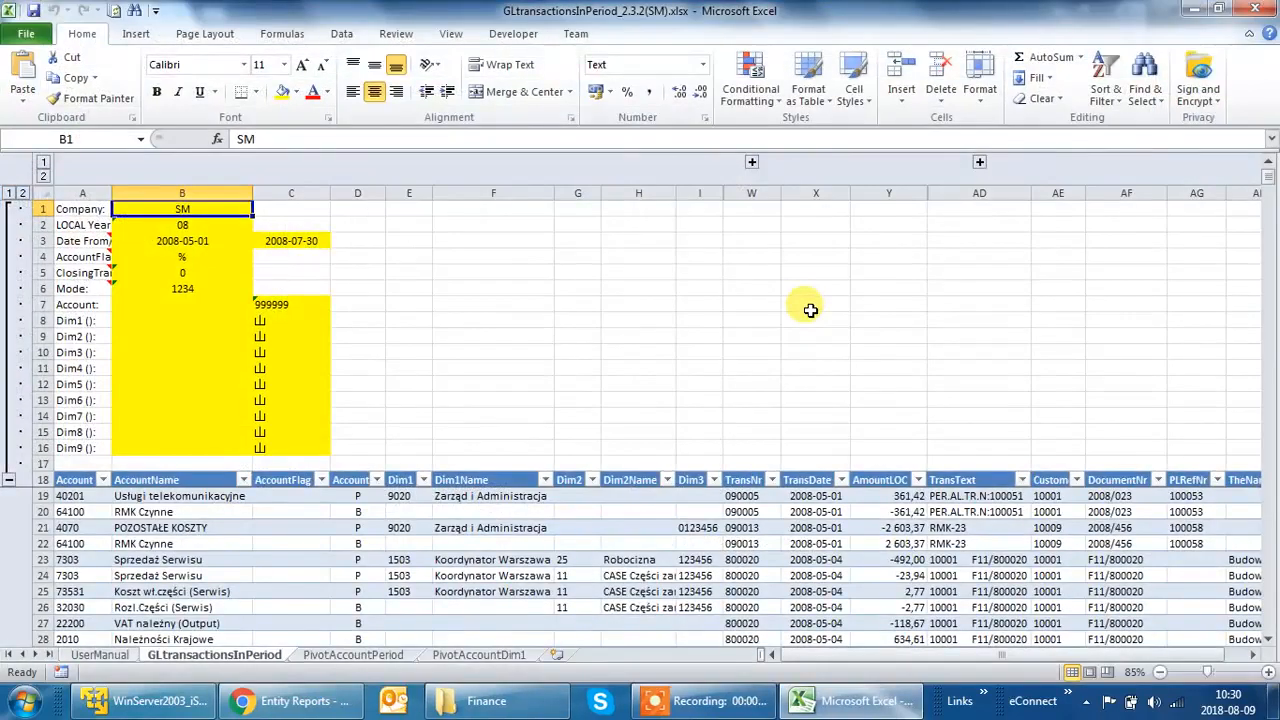
- Review the transaction table's account and dimension headers in row 18, from AccountType to Dim3
click(352, 480)
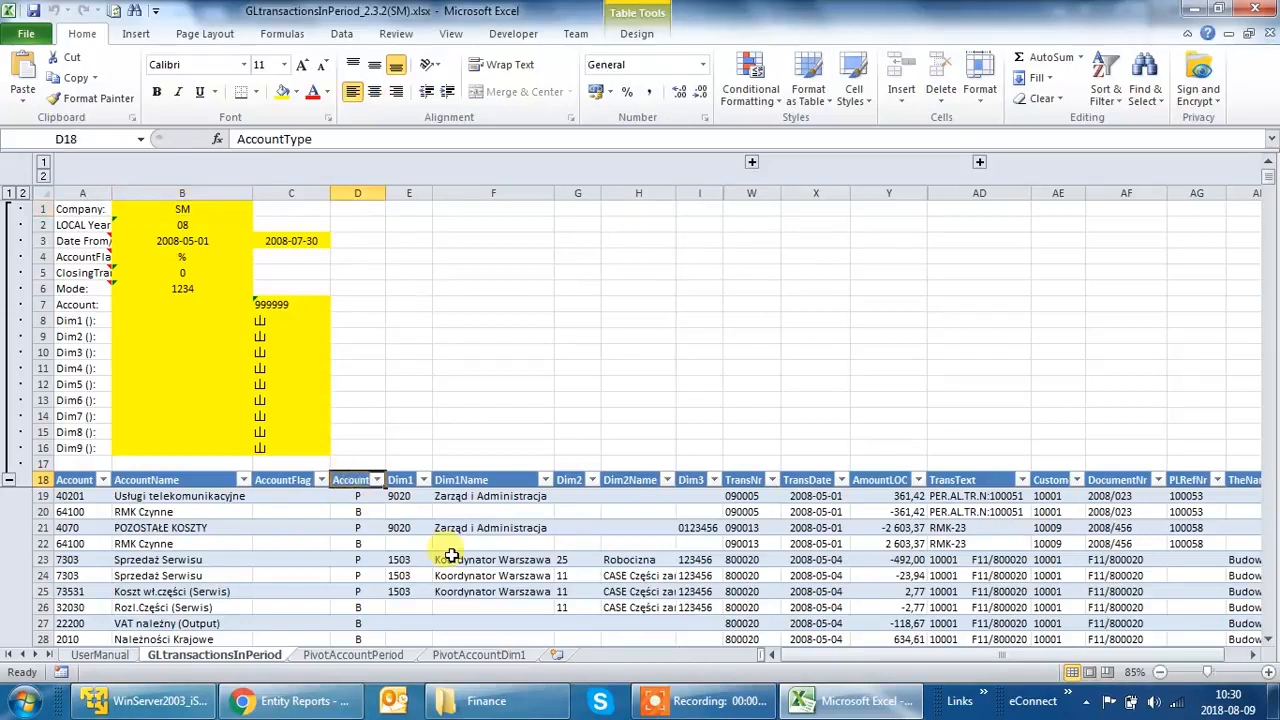
key(Right)
key(Right)
key(Right)
key(Right)
key(Right)
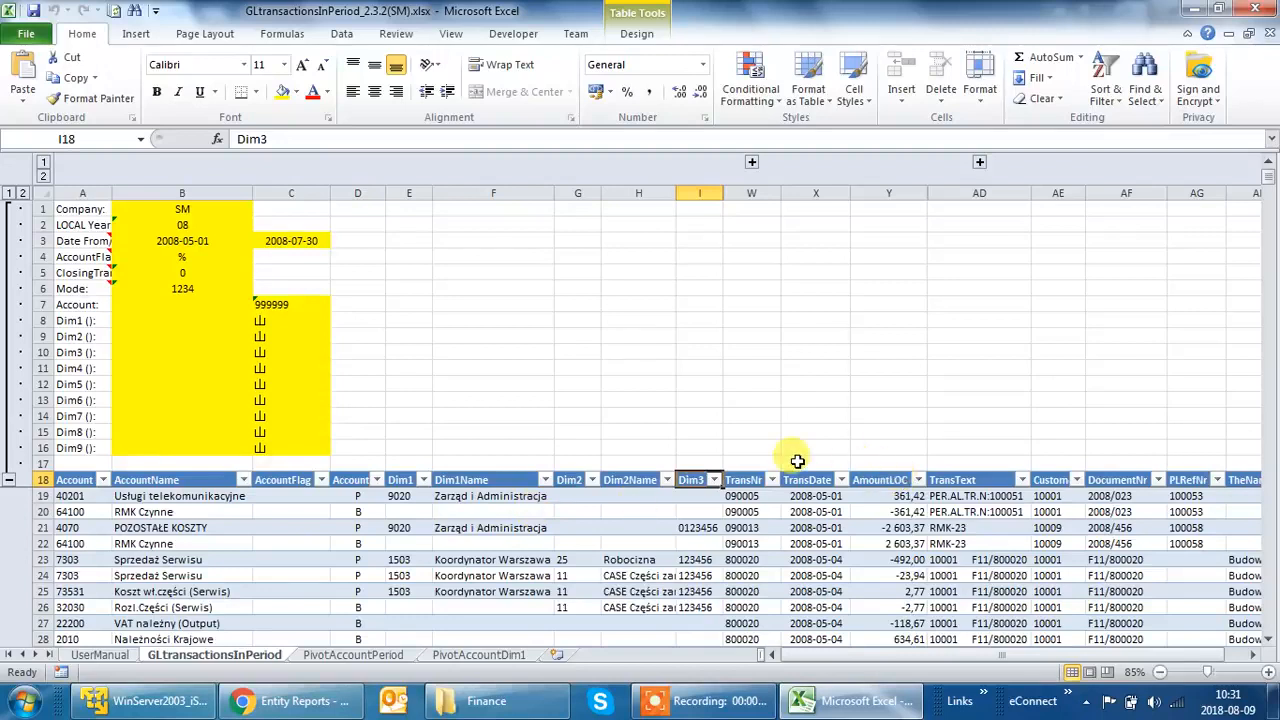
- Review the transaction detail headers in row 18, from TransNr through TransText, PLRefNr and TheName to CorpPeriod
click(745, 485)
click(835, 486)
key(Right)
key(Right)
key(Right)
key(Right)
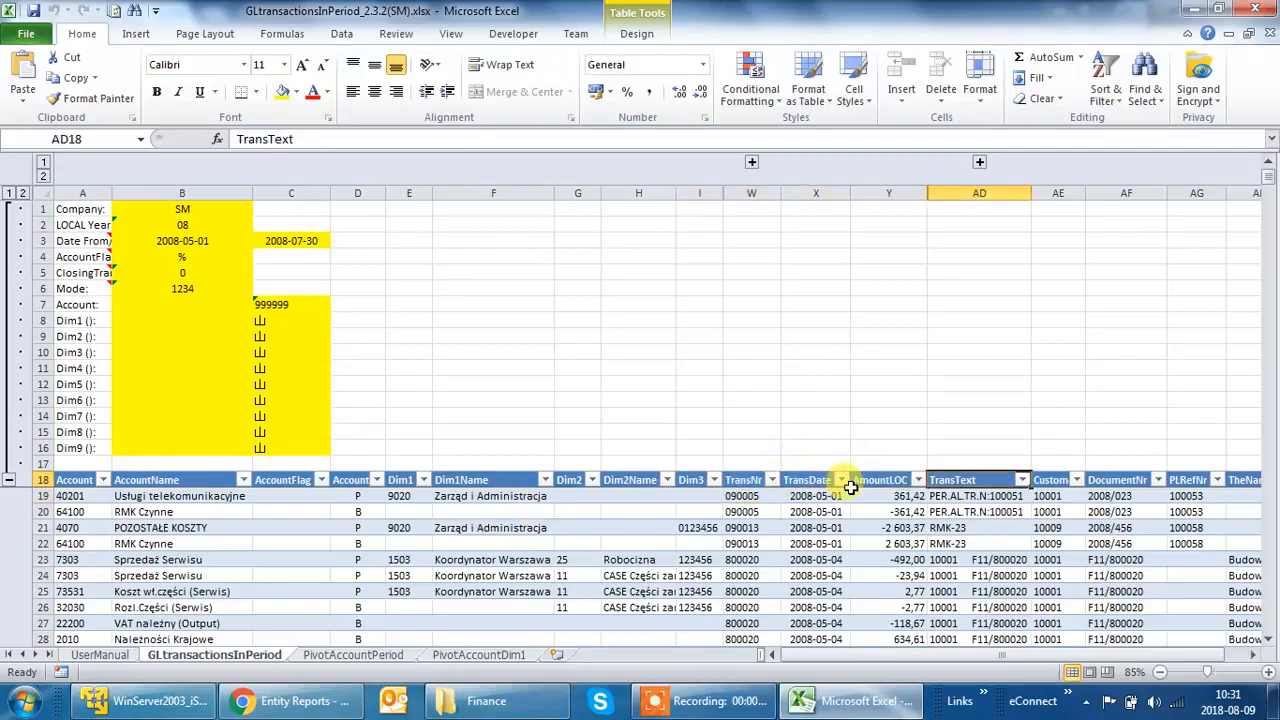
key(Right)
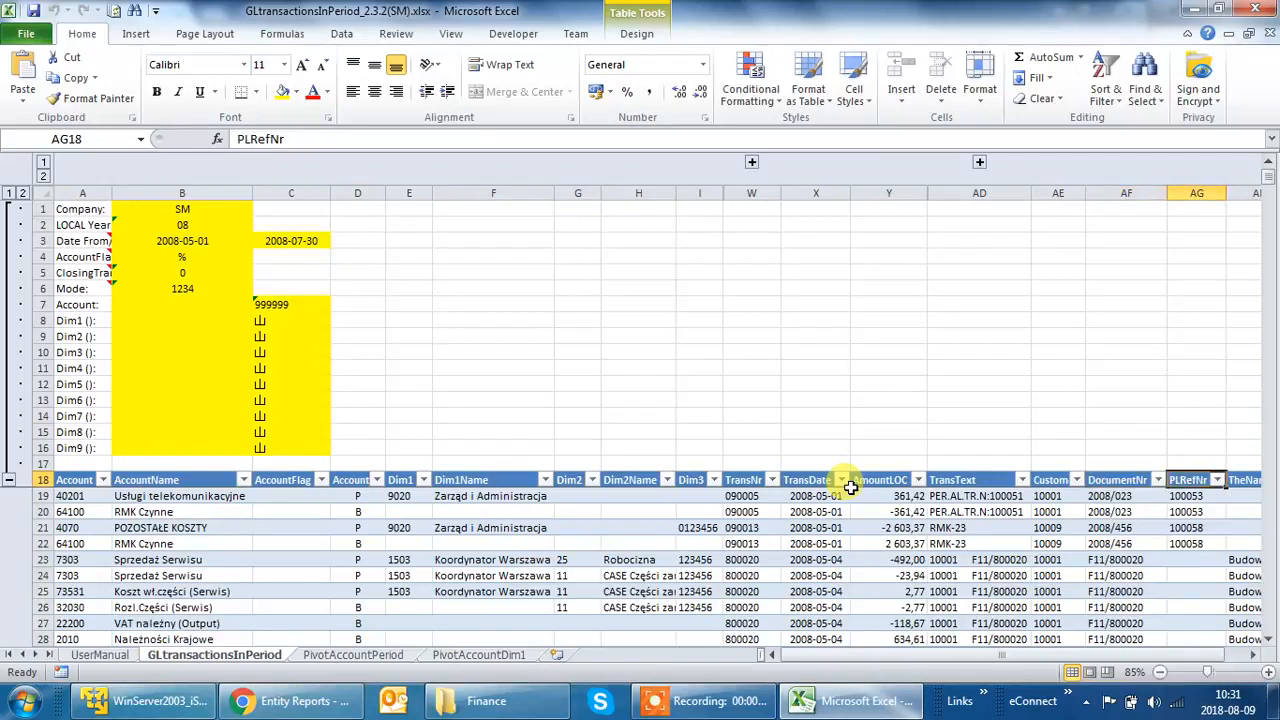
key(Right)
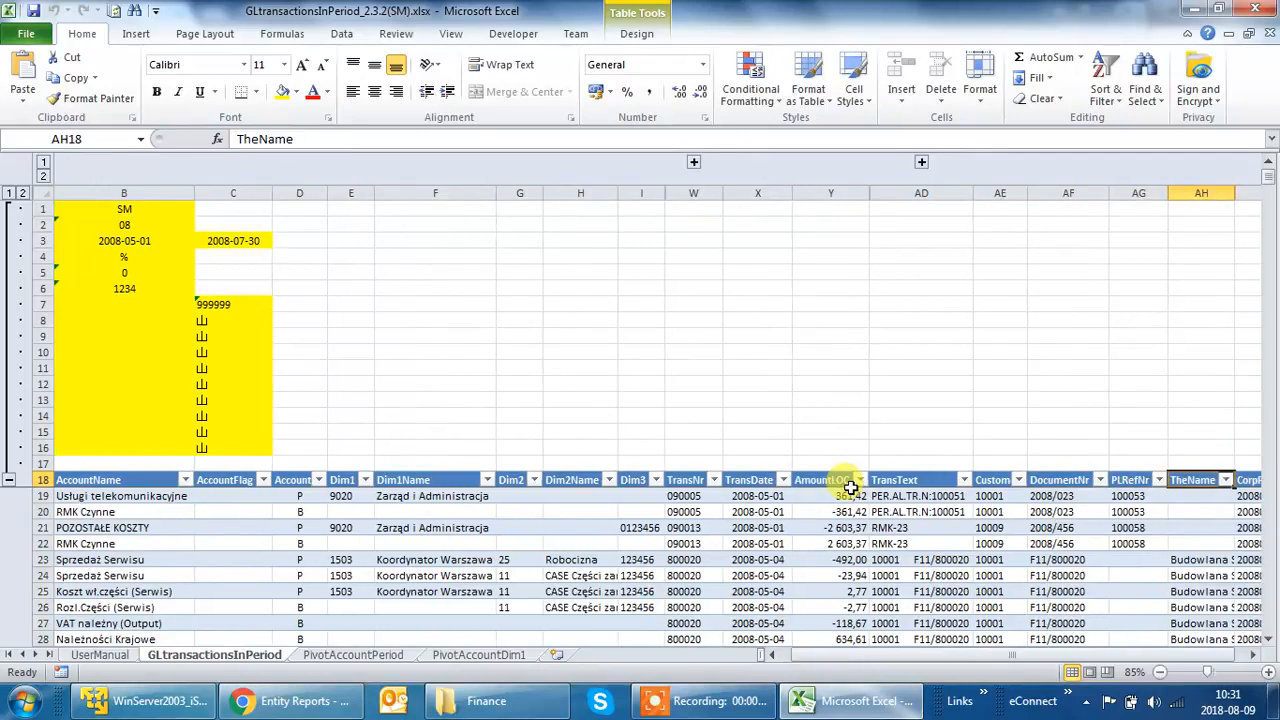
key(Right)
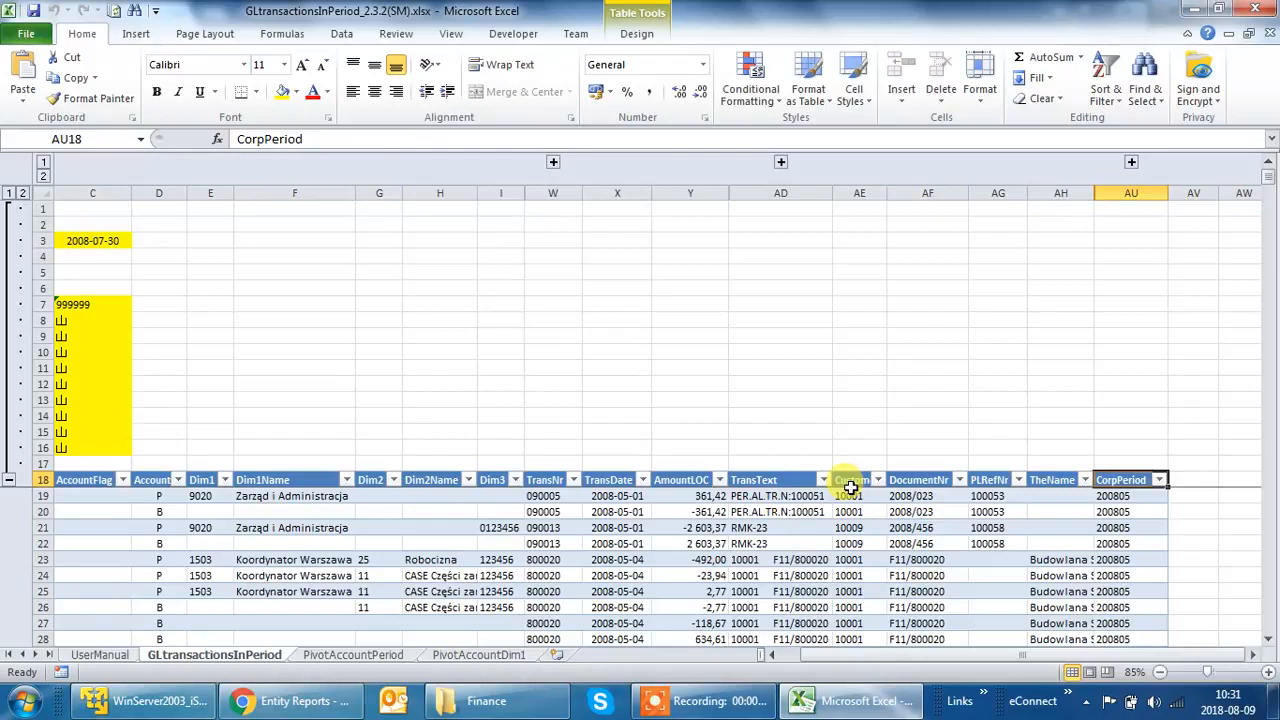
- Expand the grouped columns to inspect extra fields such as DateOfUpdate, and collapse all column groups again
click(1132, 163)
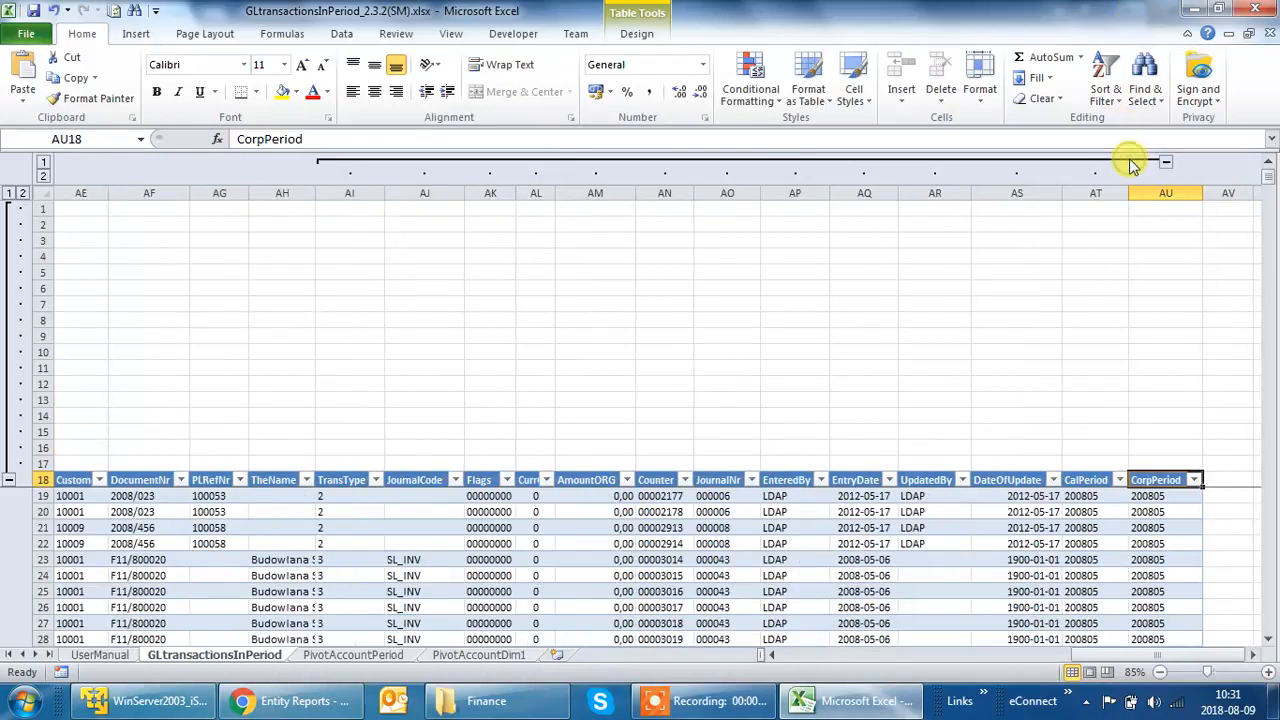
click(1006, 480)
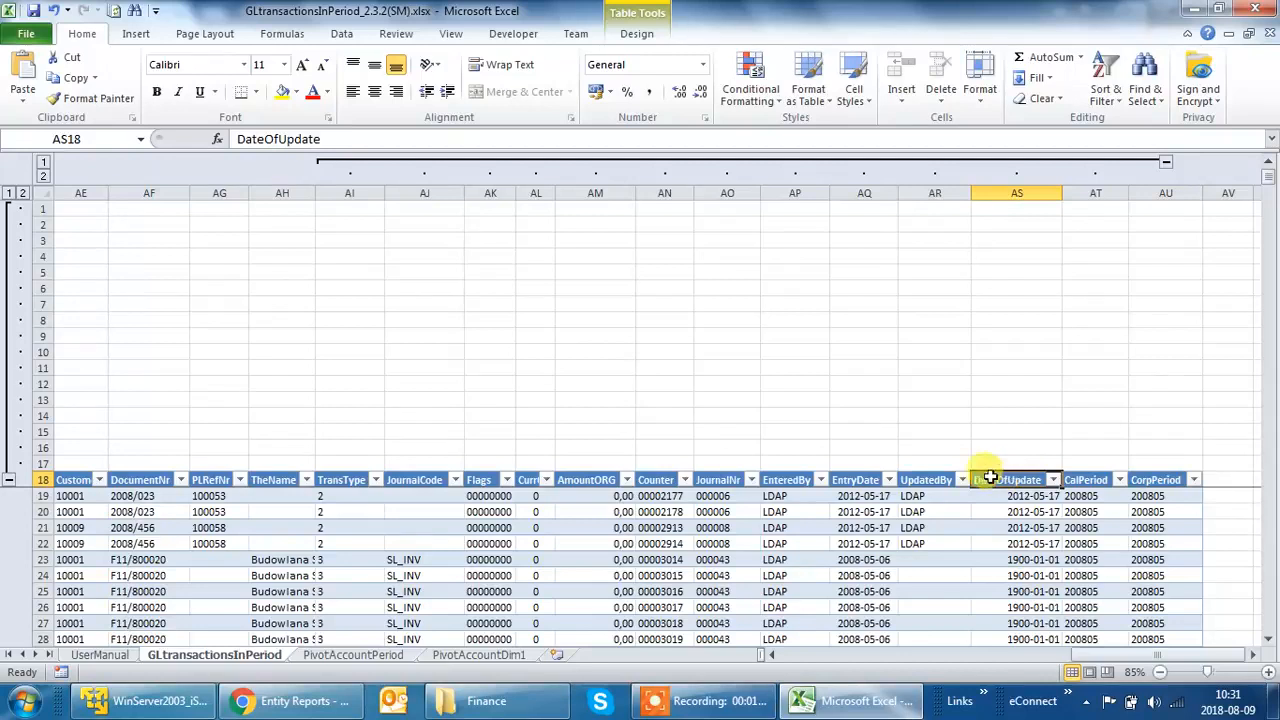
key(Home)
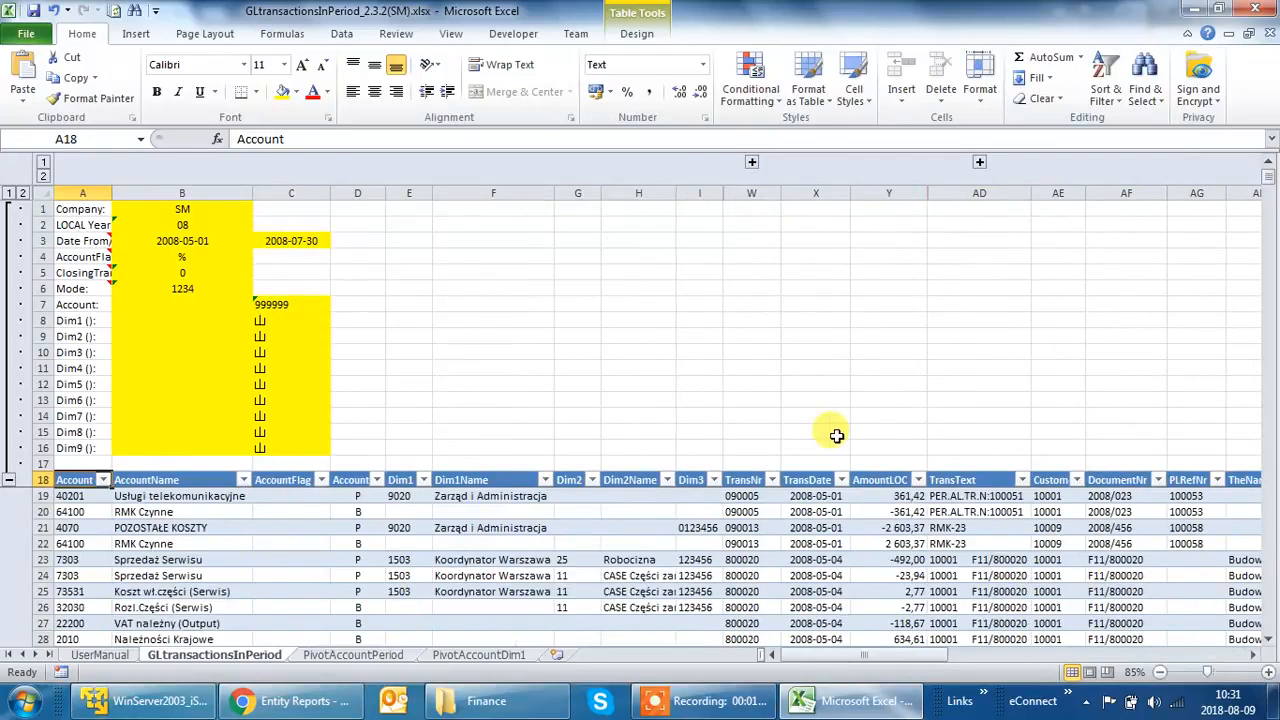
click(41, 178)
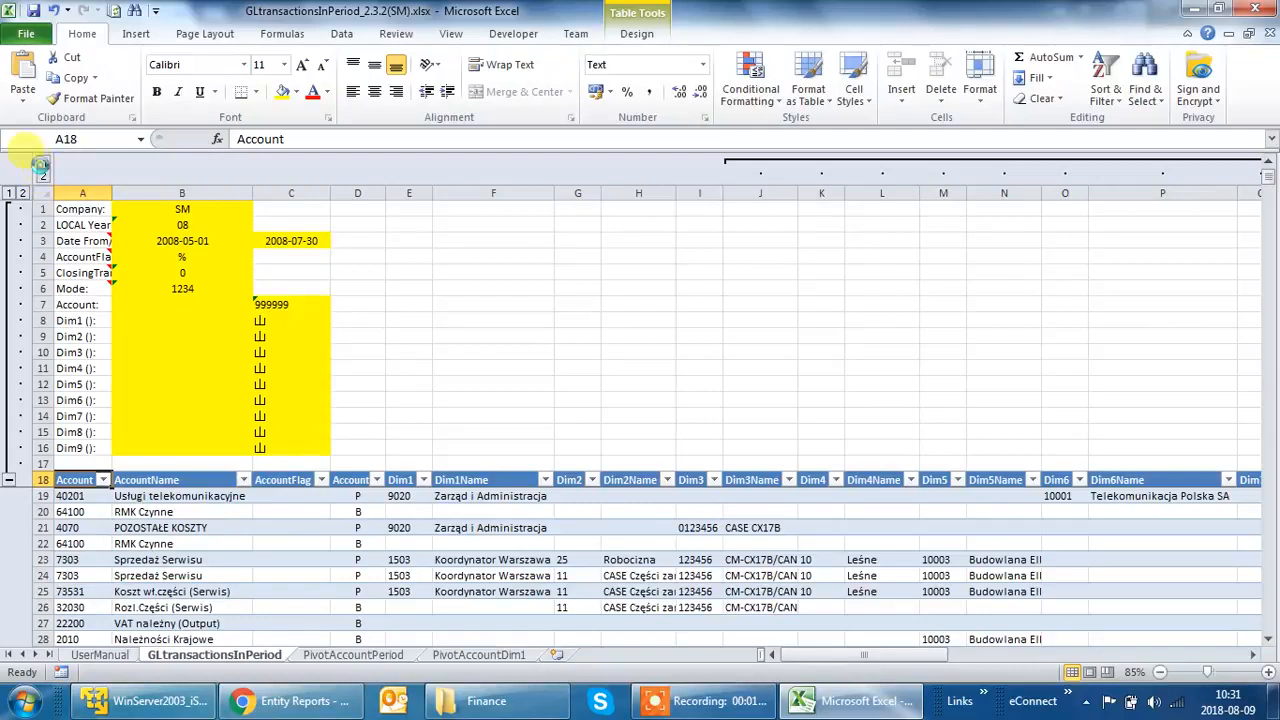
click(40, 163)
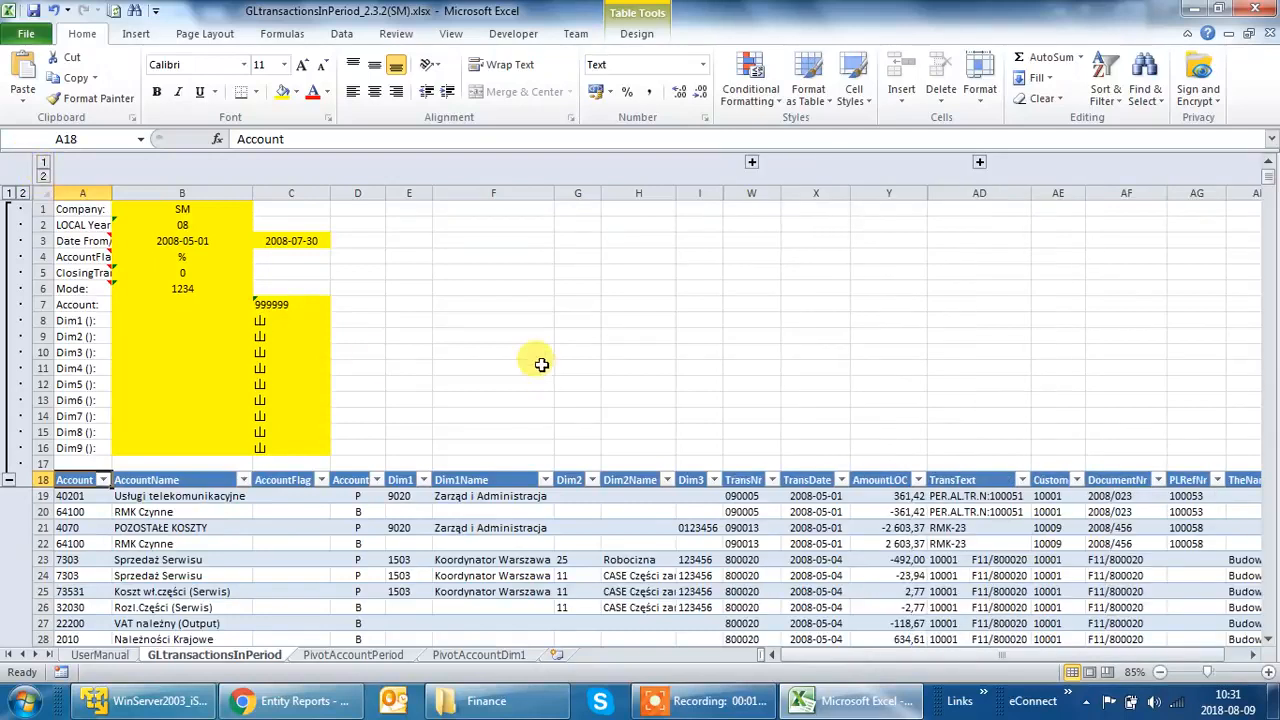
- Review the report's selection parameters in B1:B6, from Company, local year and start date to Mode
click(217, 240)
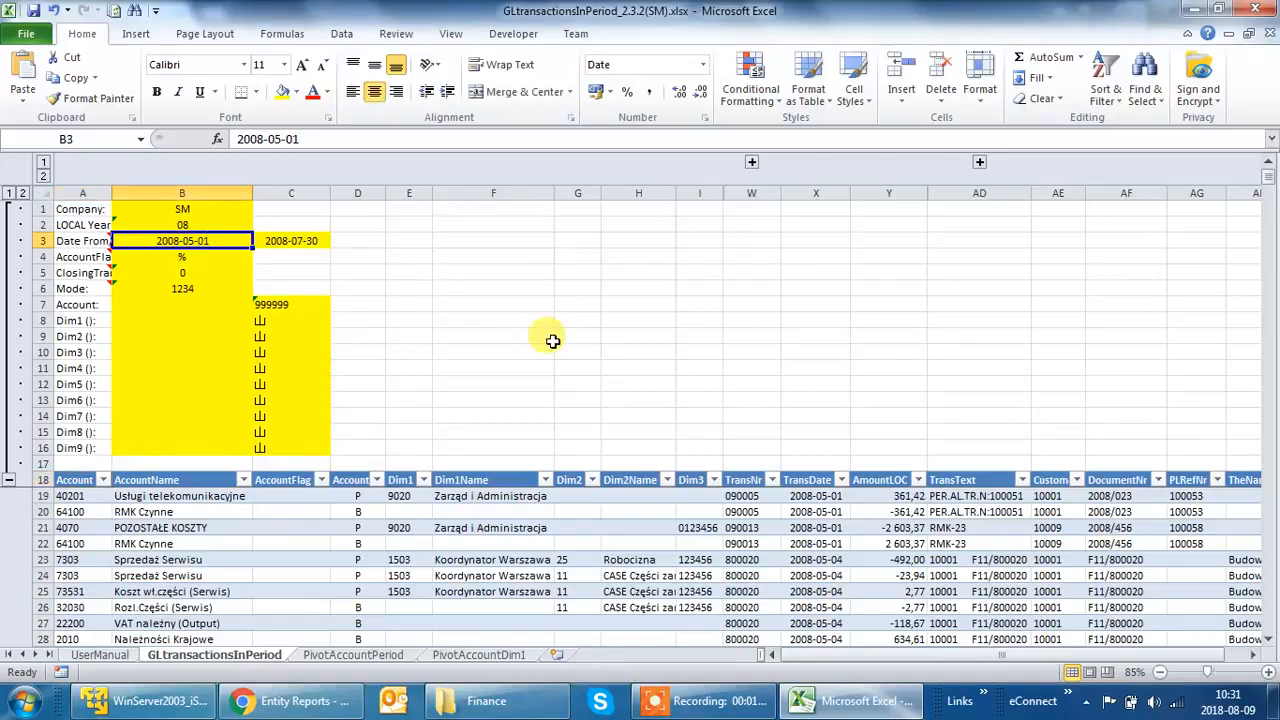
key(Up)
key(Up)
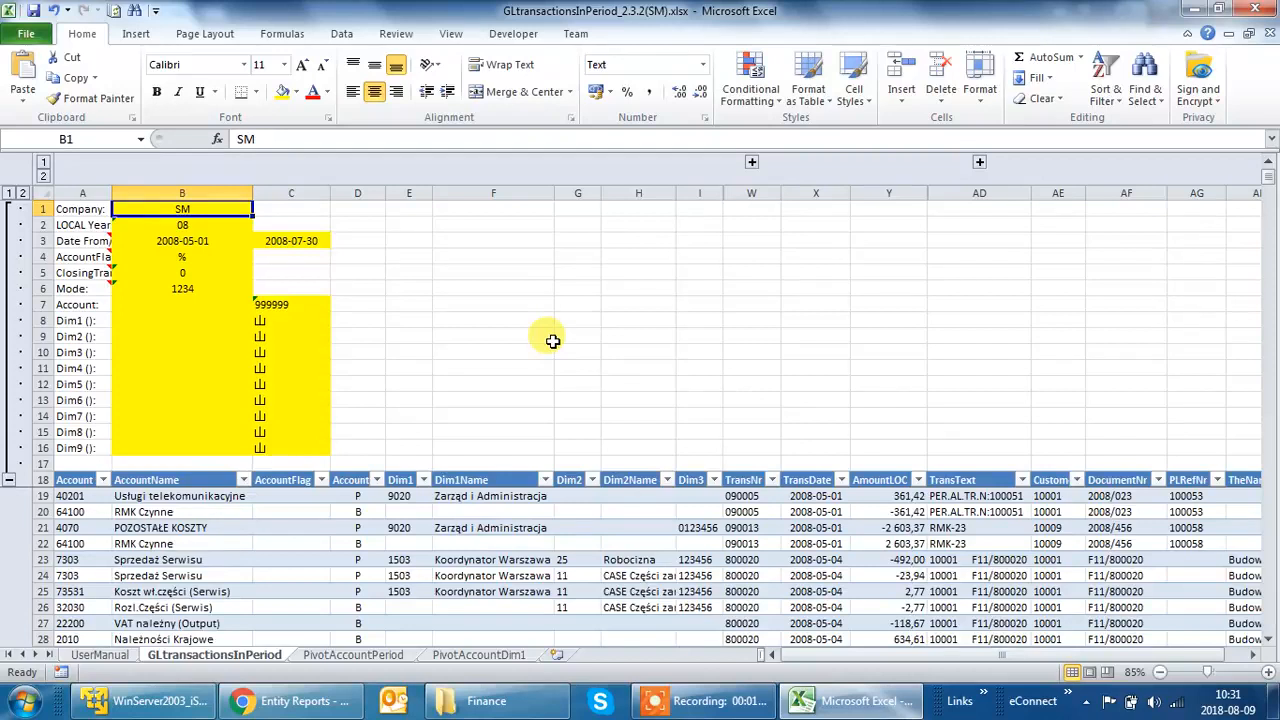
key(Down)
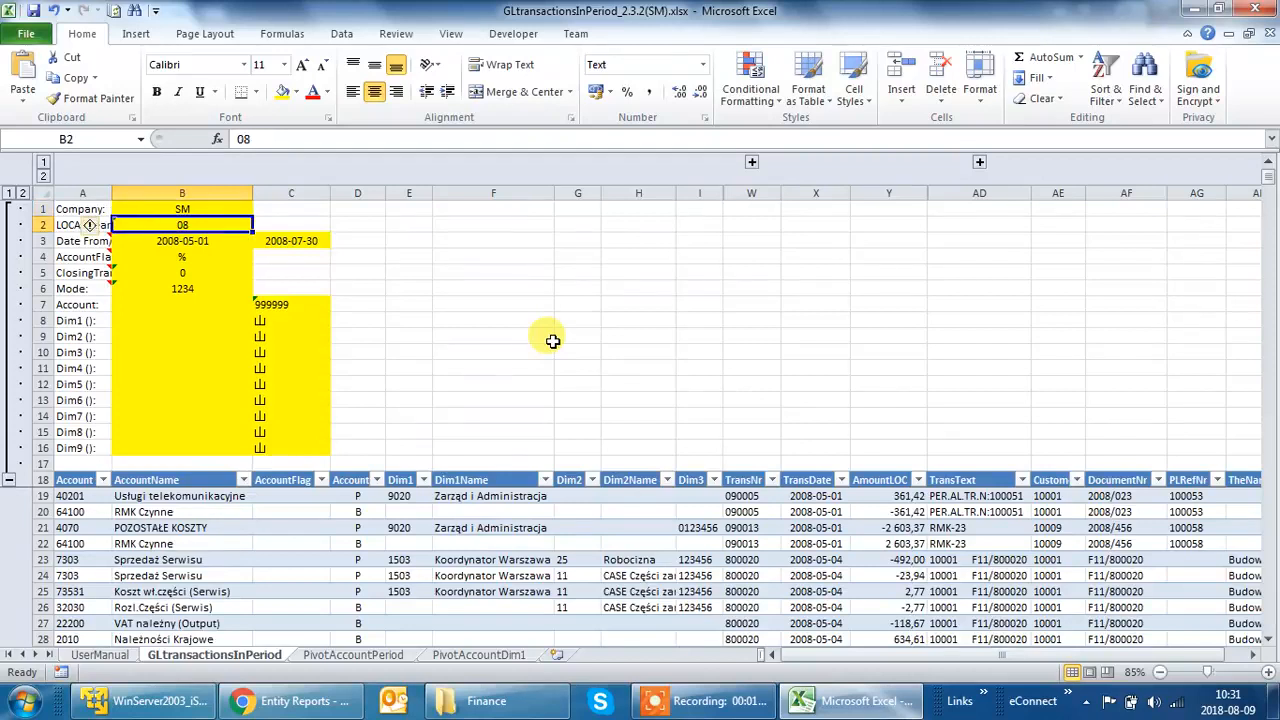
key(Down)
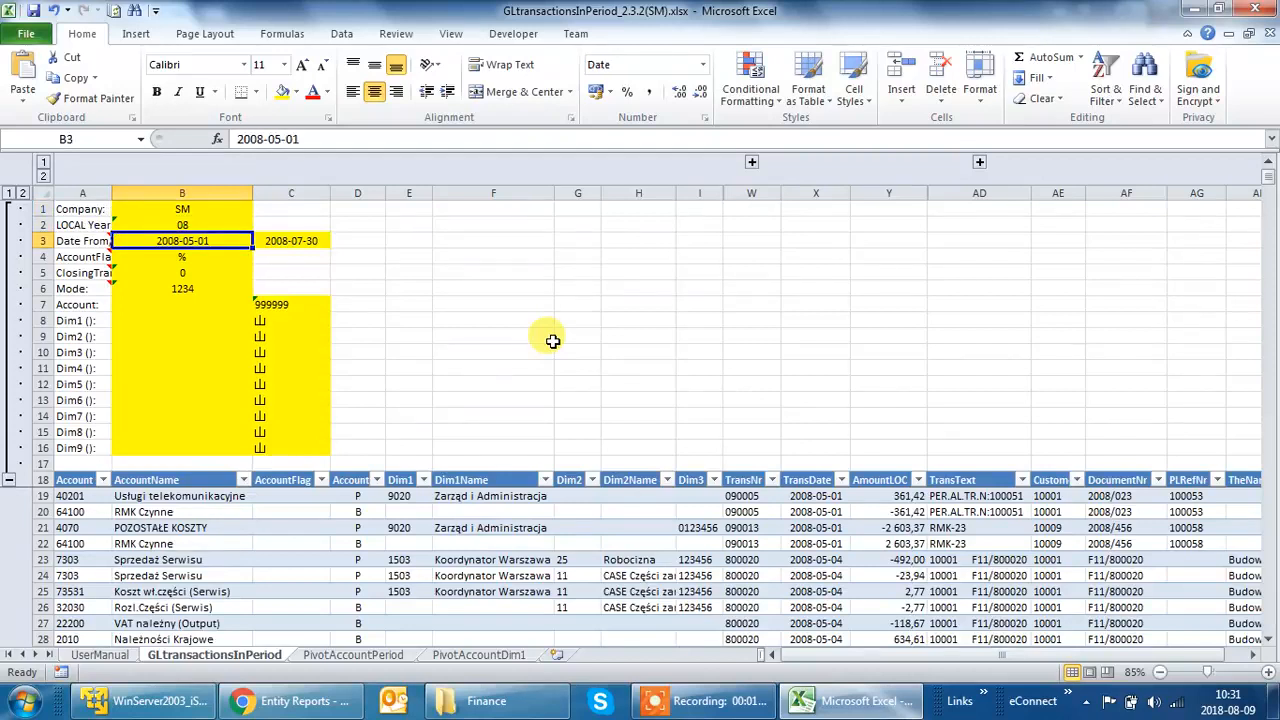
key(Down)
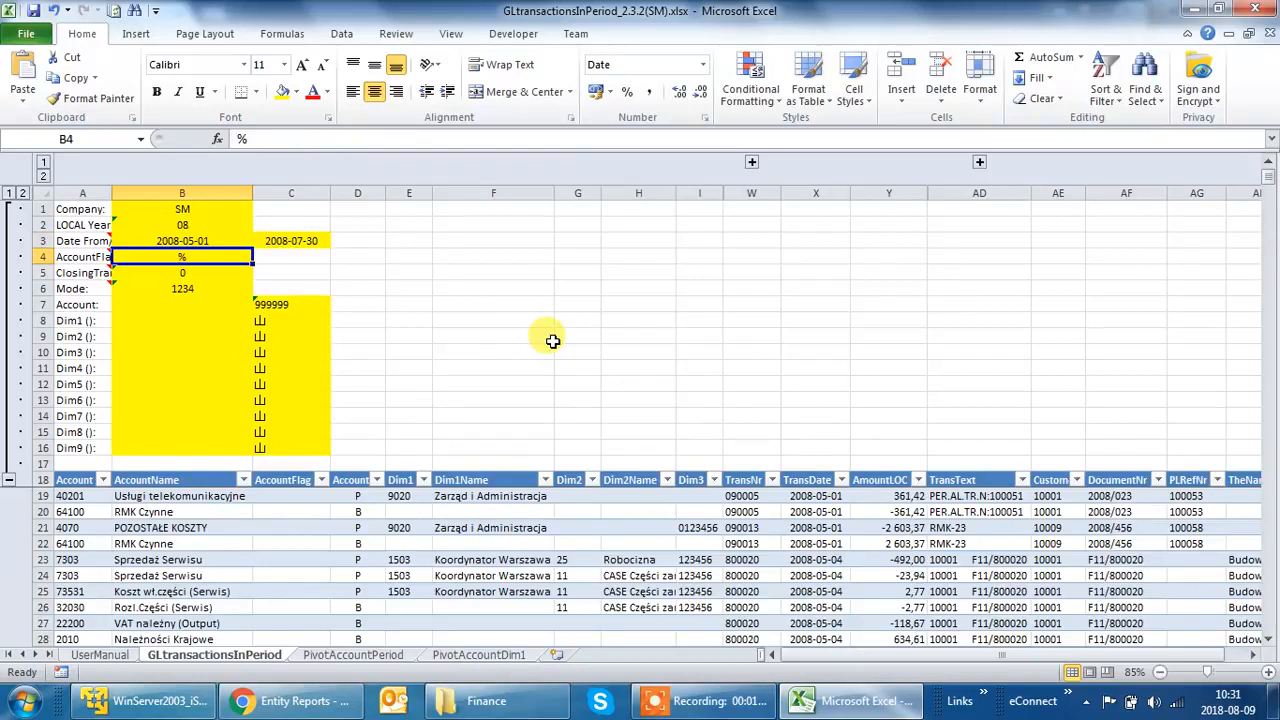
key(Down)
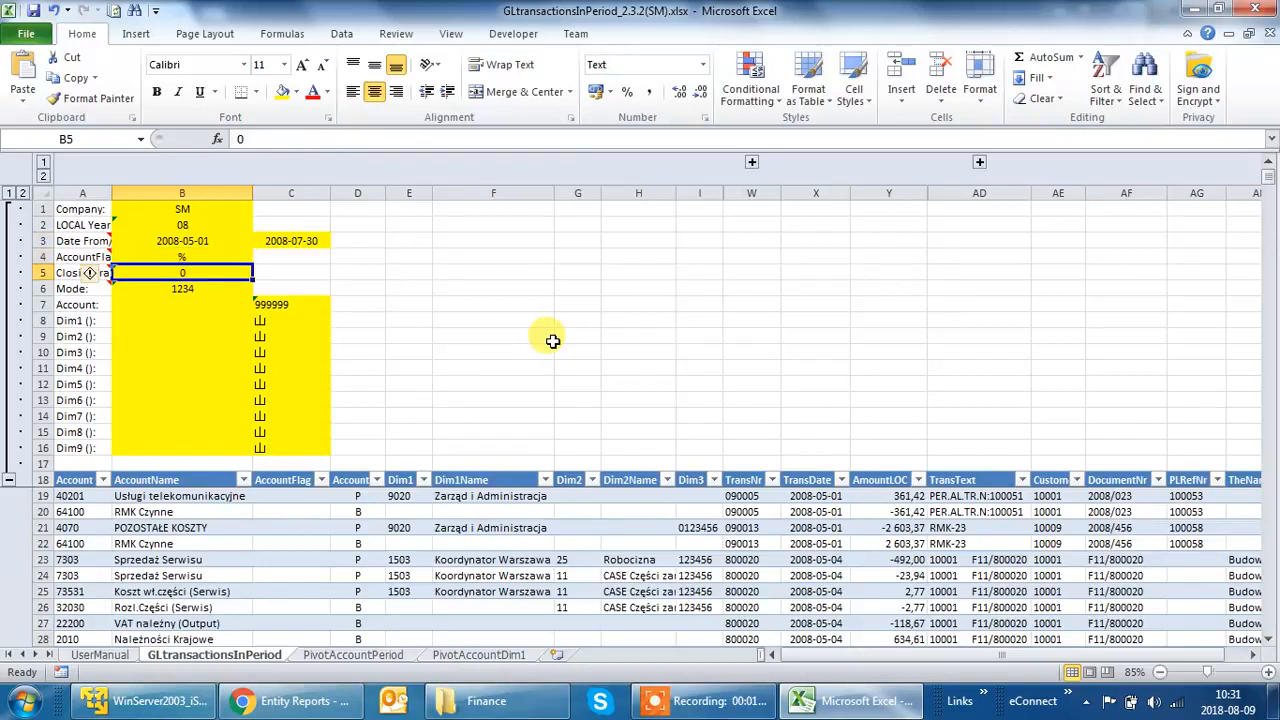
key(Down)
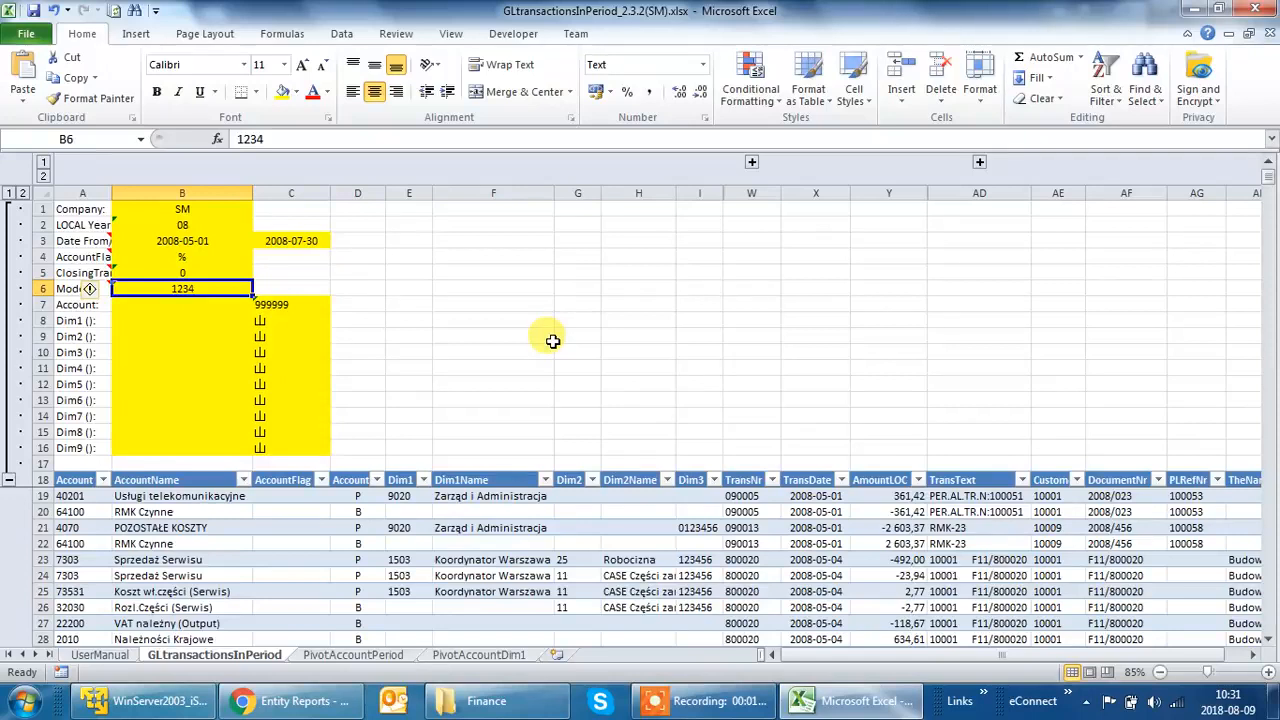
- Set the Account range parameter to run from 73 in B7 to 735z in C7
key(Down)
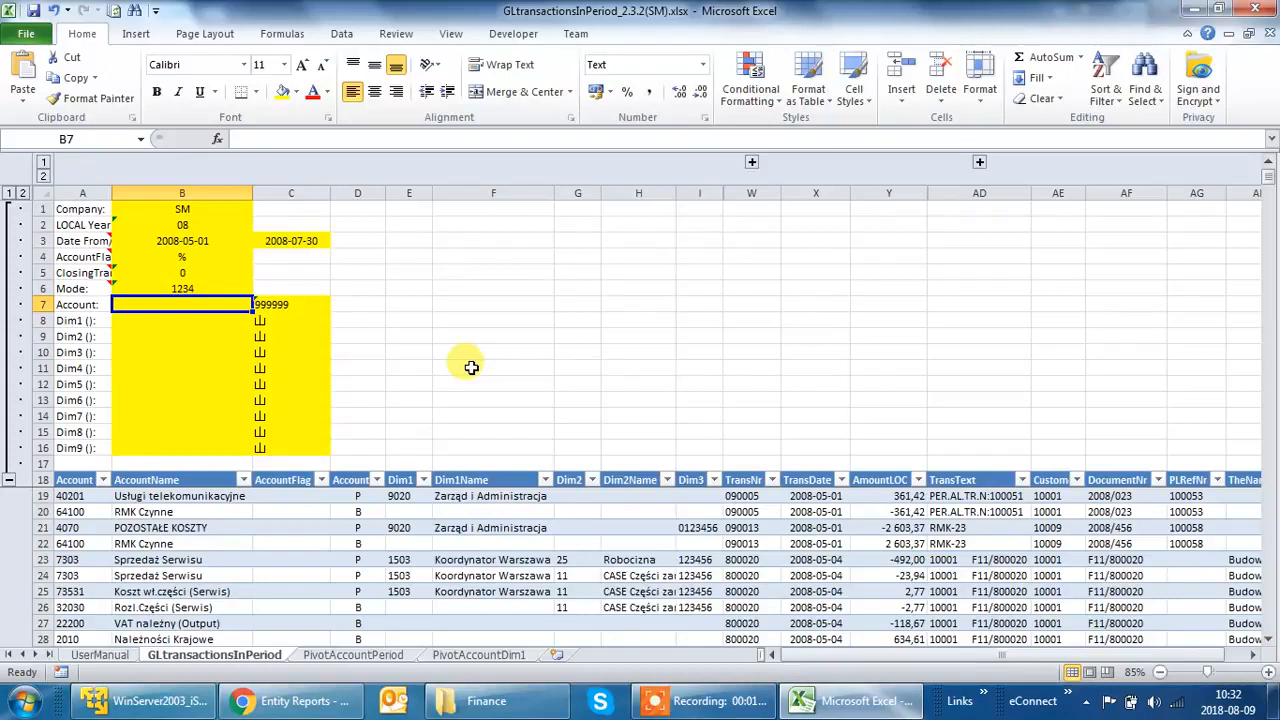
text(73)
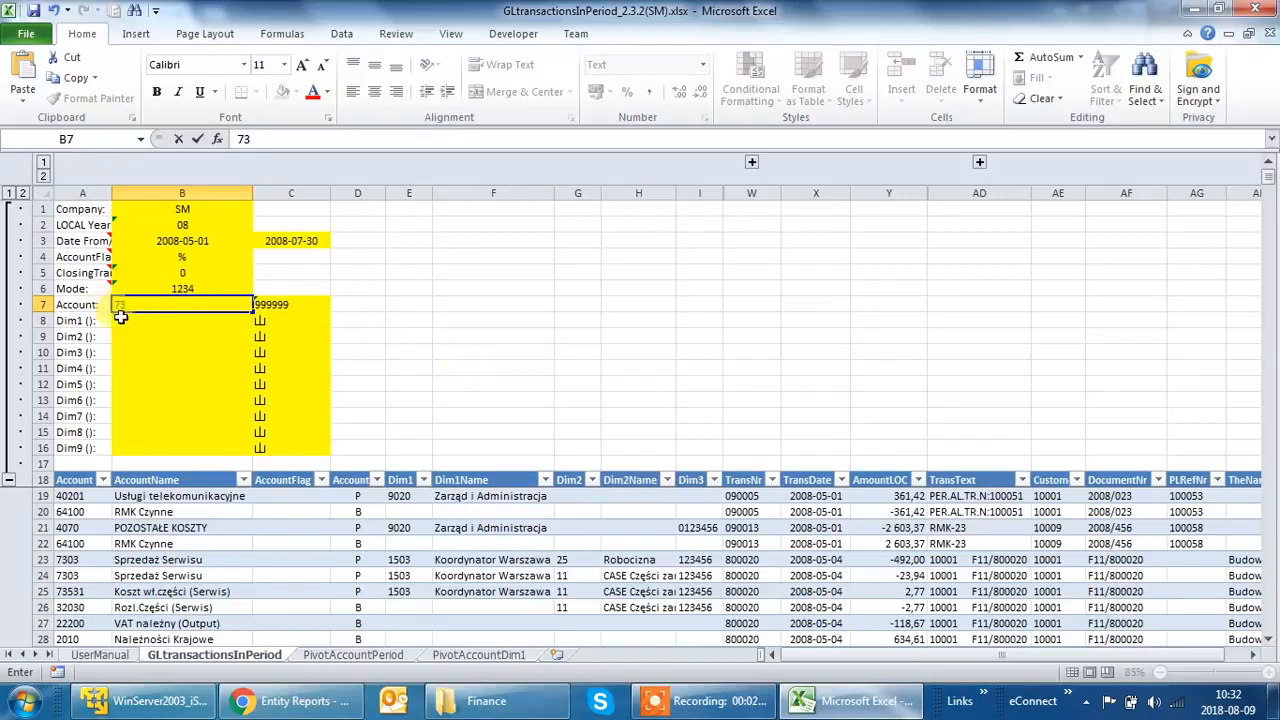
click(268, 306)
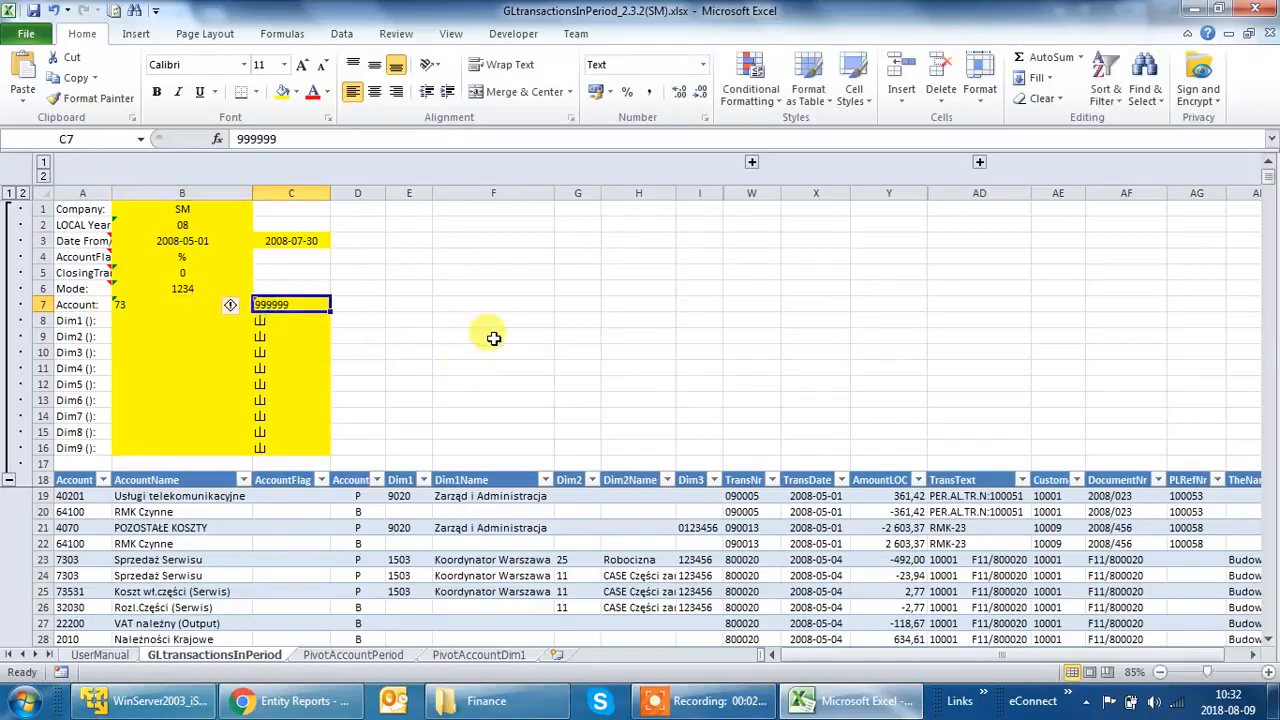
text(735)
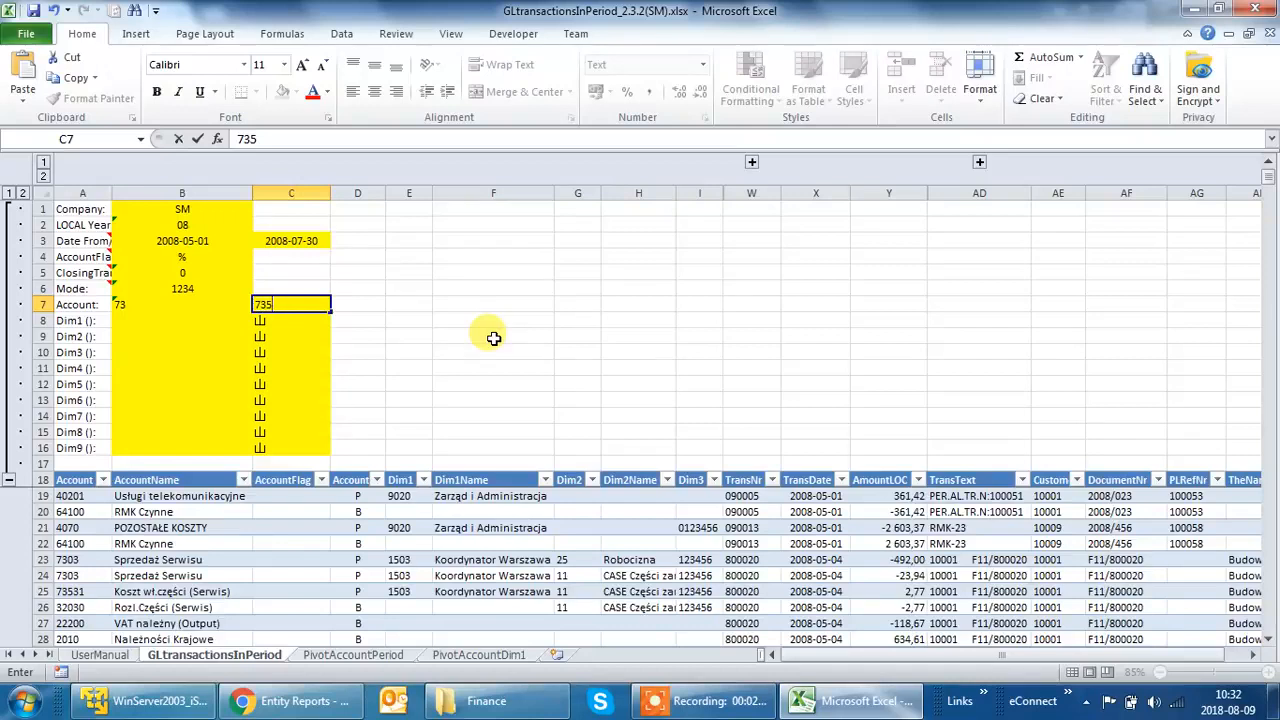
text(z)
key(Return)
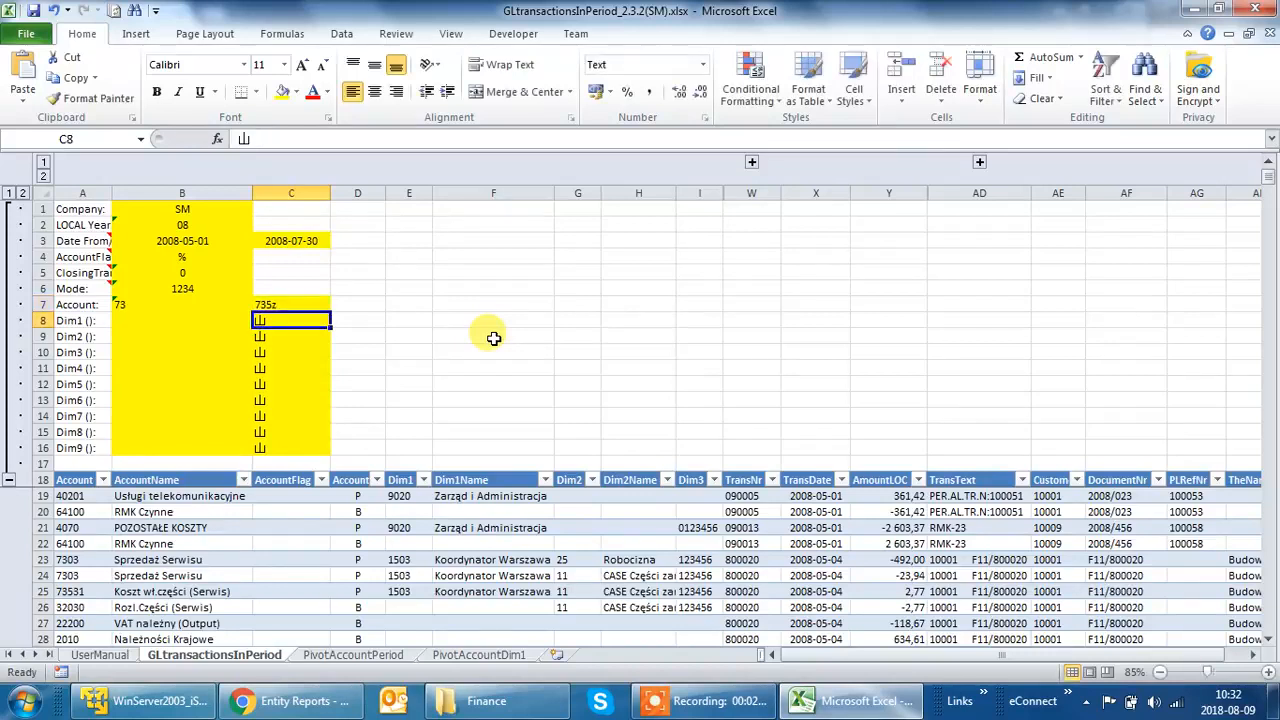
- Set the end date of the reporting period in C3 to 2008-09-30
click(289, 241)
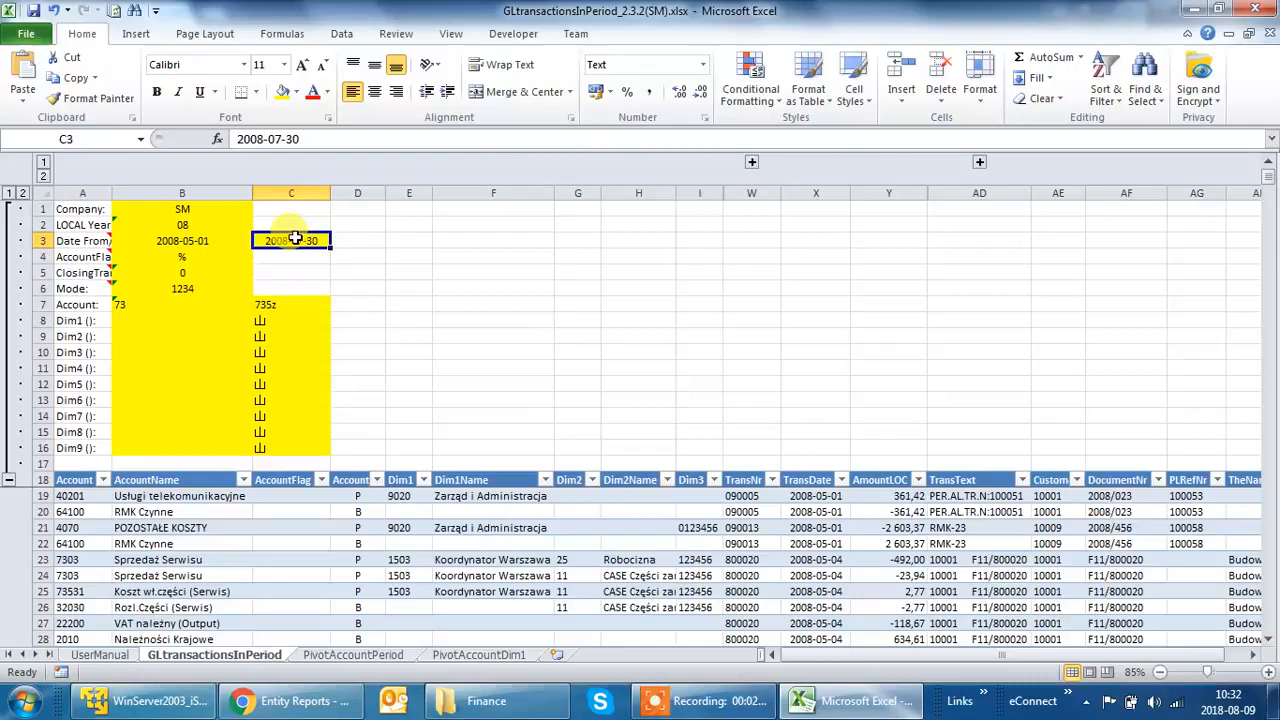
click(287, 138)
key(BackSpace)
text(9)
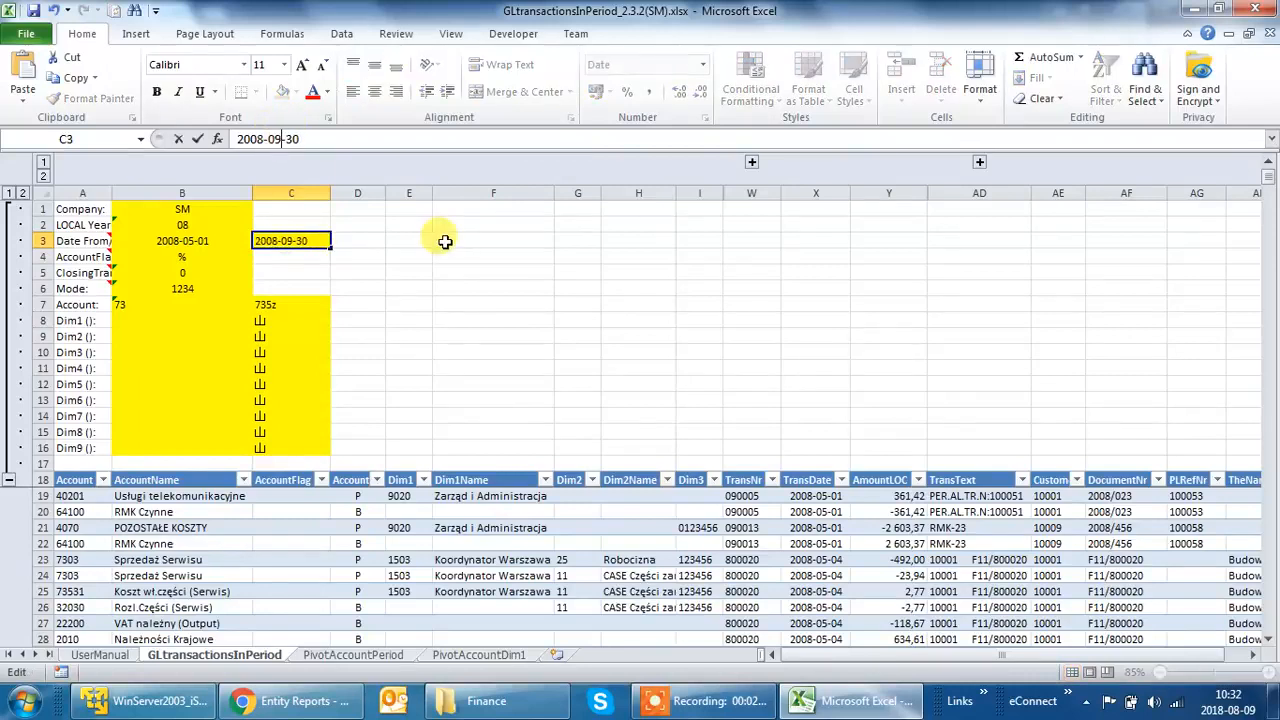
key(Return)
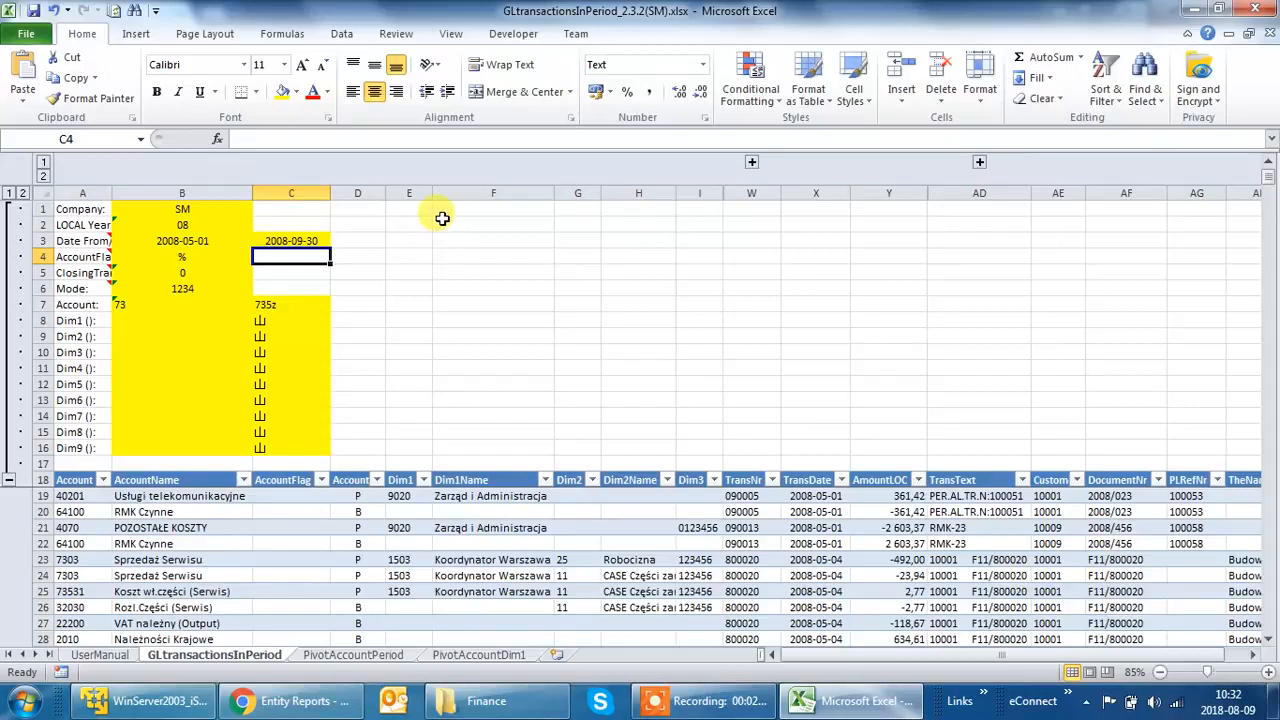
- Refresh the report data with the new parameters and collapse the parameter rows above the transaction table
click(116, 14)
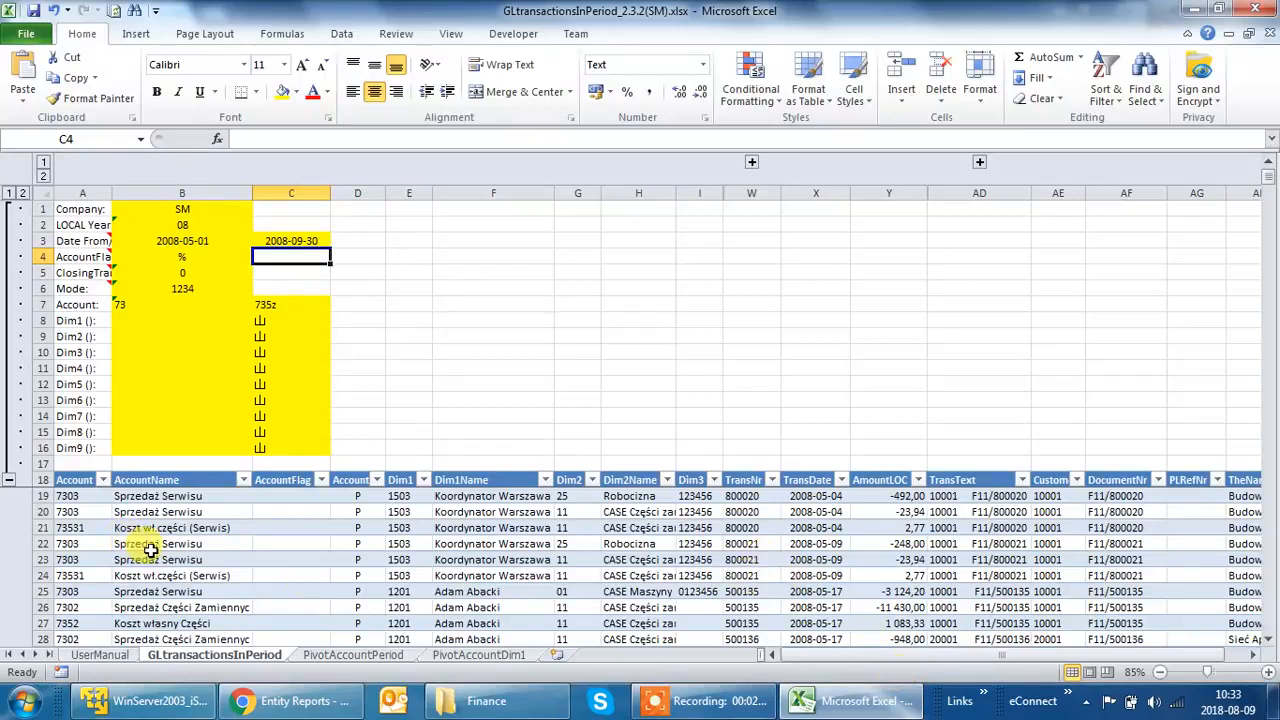
click(7, 482)
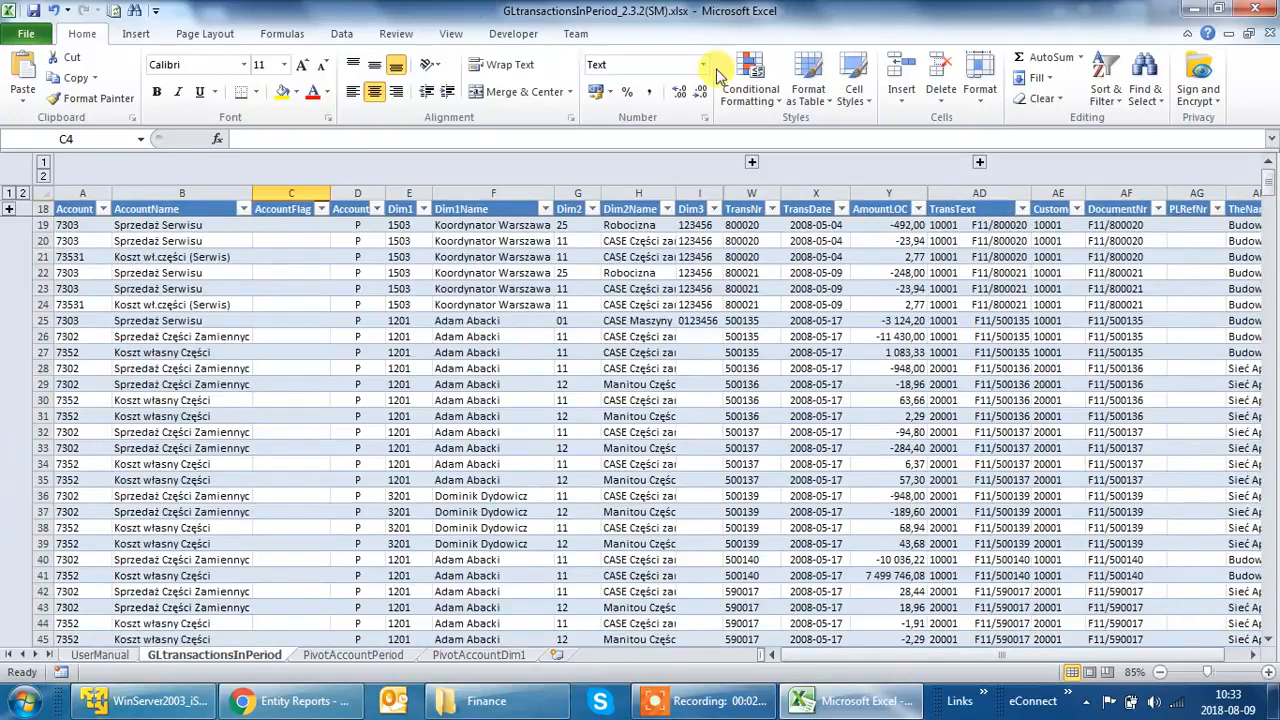
- Minimize the ribbon and go to the total row beneath the last record of the transactions table
click(1188, 33)
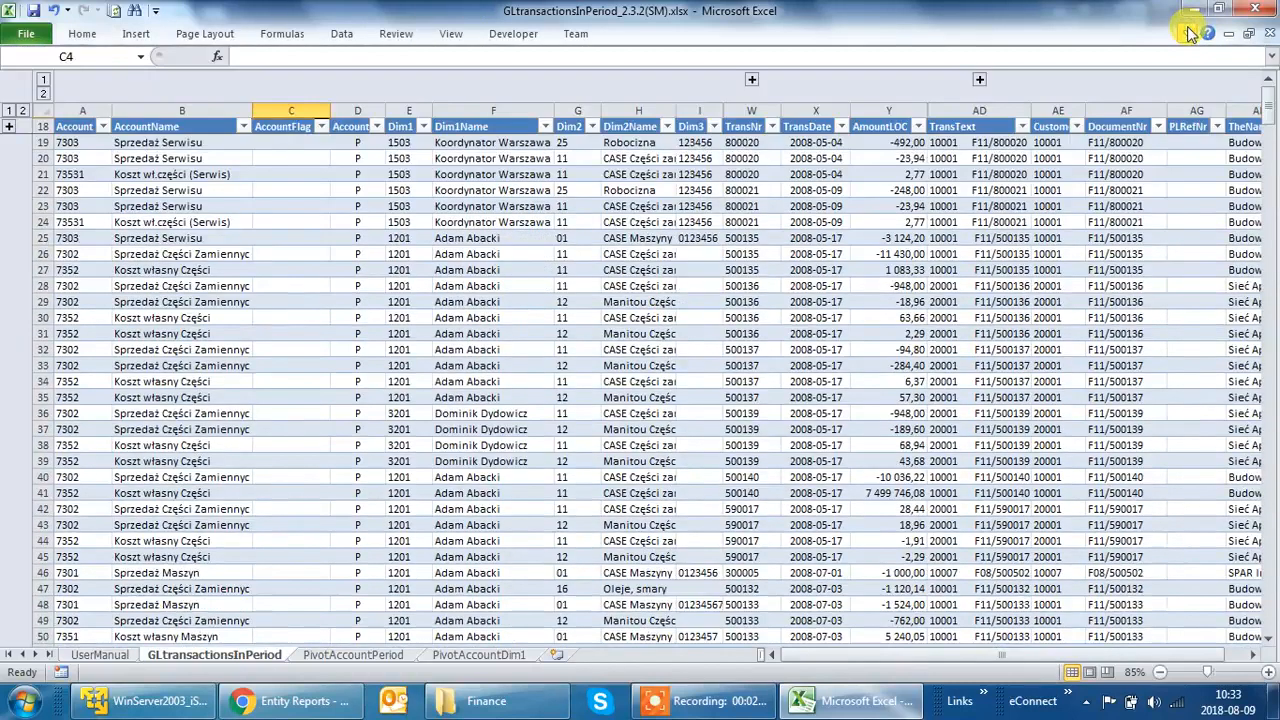
click(248, 238)
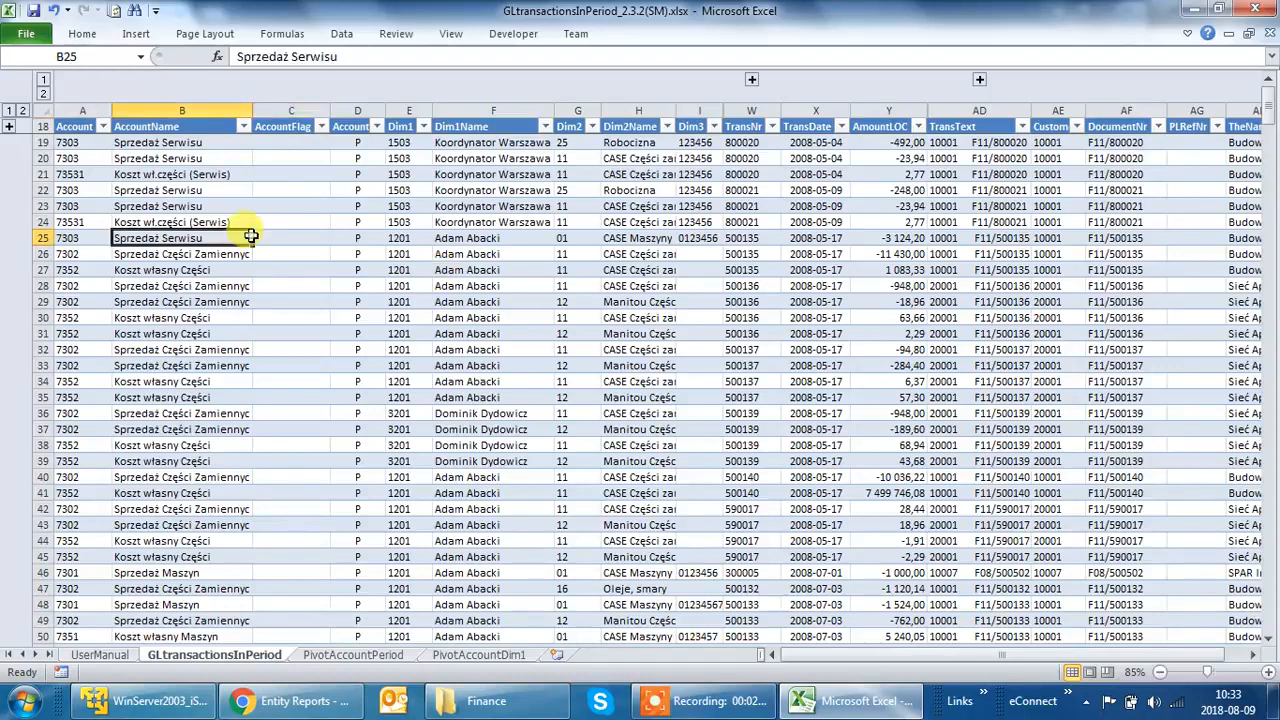
key(ctrl+Down)
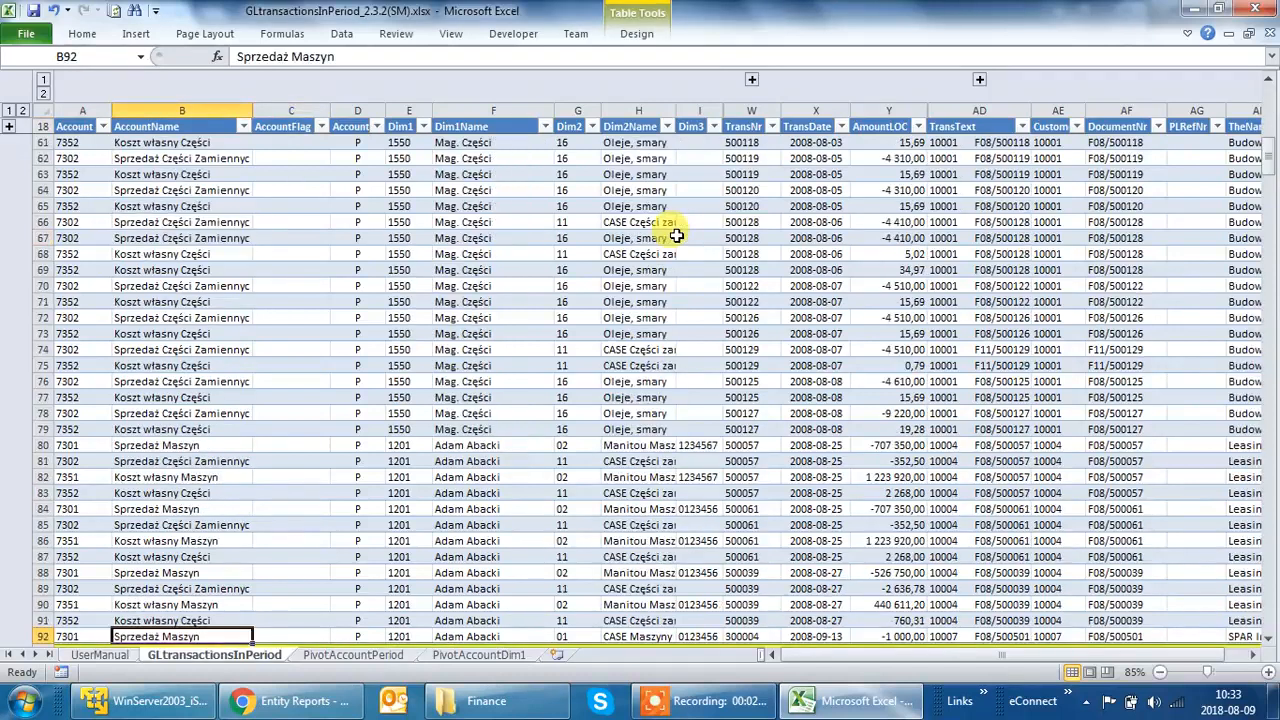
key(Down)
key(Down)
key(Up)
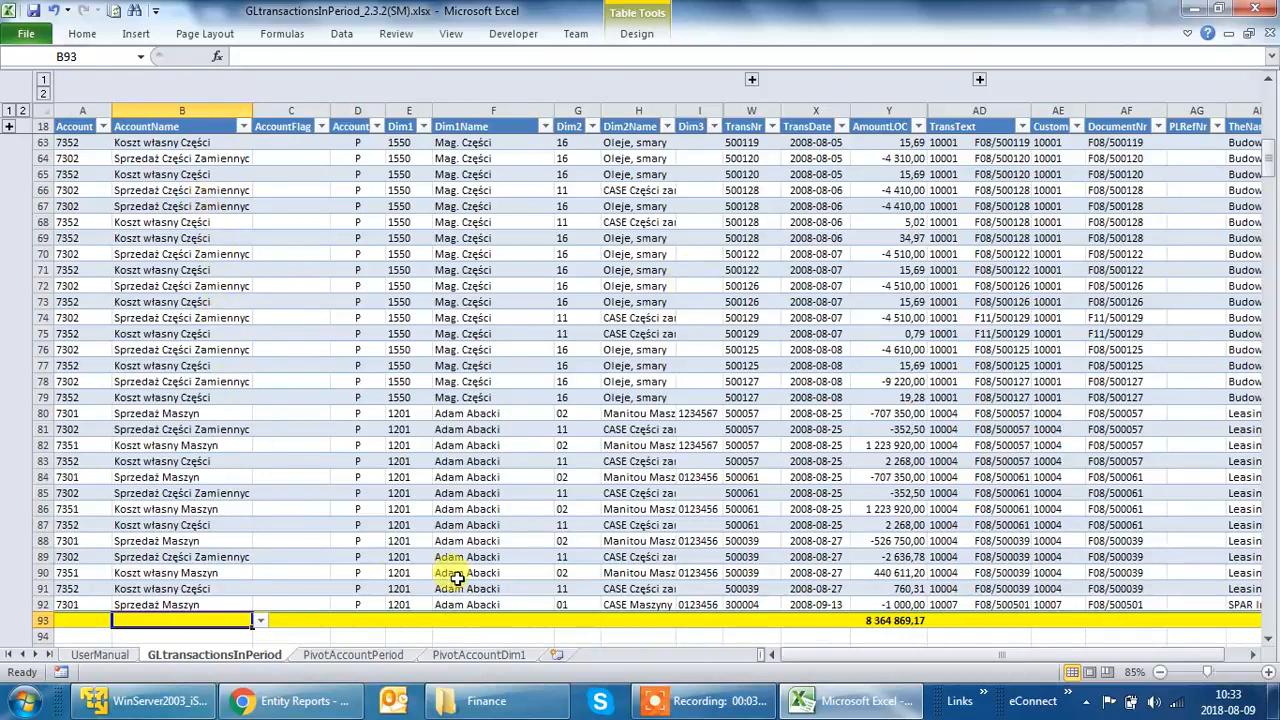
- Show the detail transactions behind the PivotAccountPeriod amount for account 7302 in period 200807
click(345, 655)
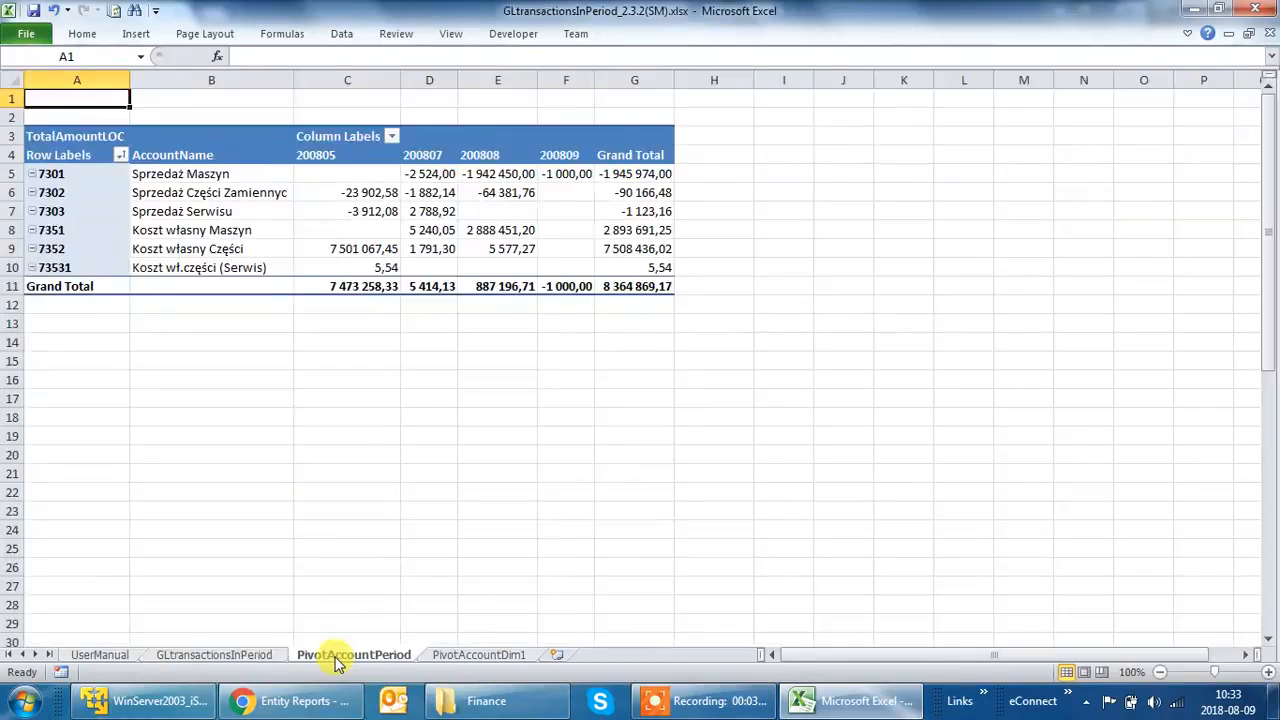
click(434, 173)
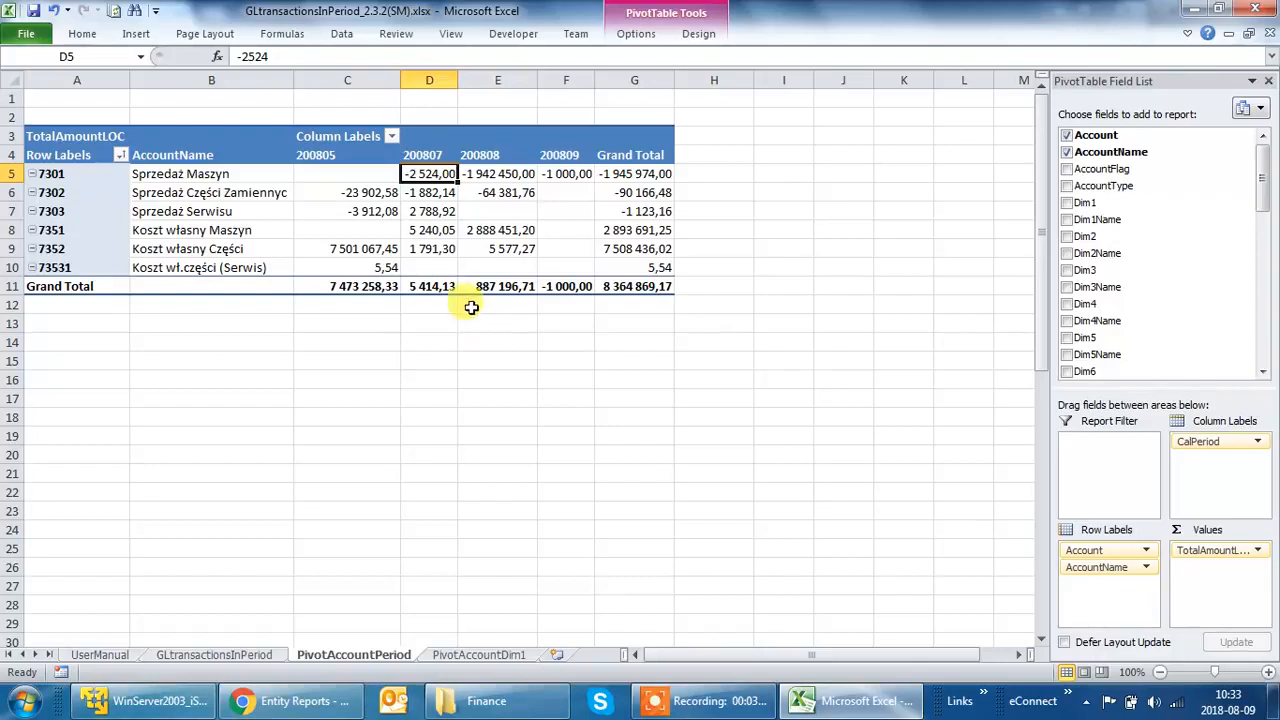
click(431, 193)
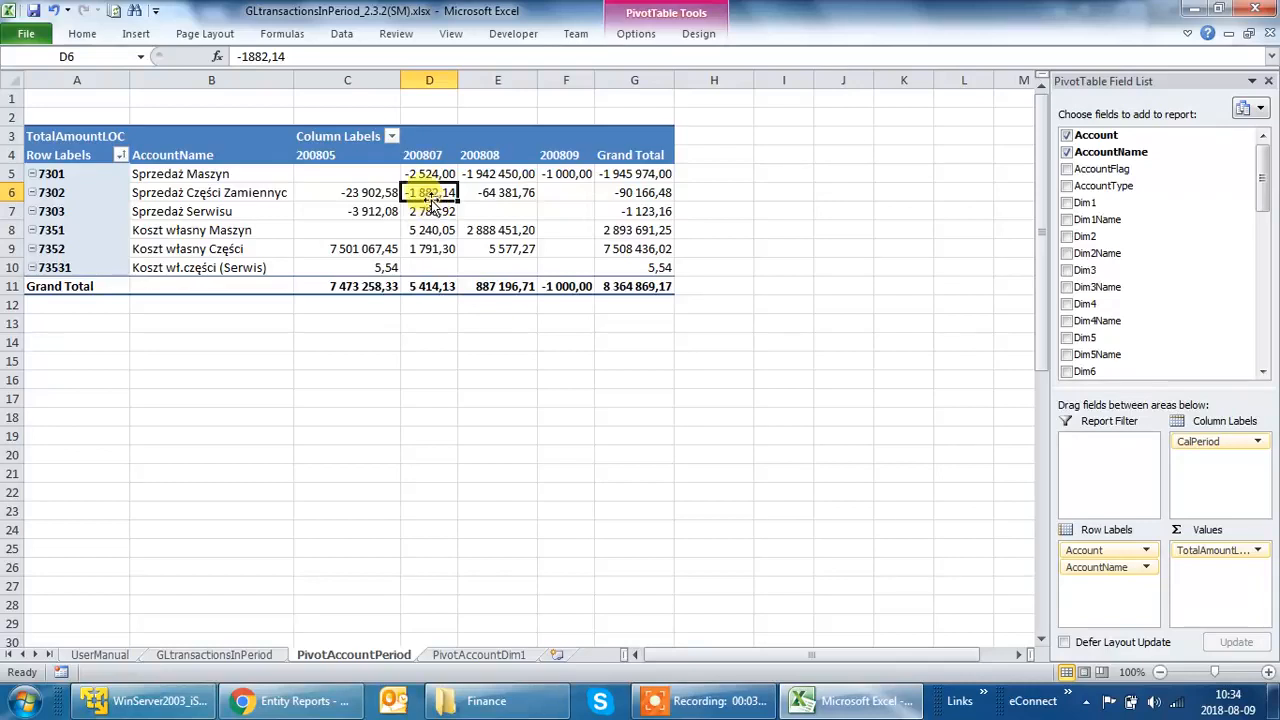
mouse_move(428, 189)
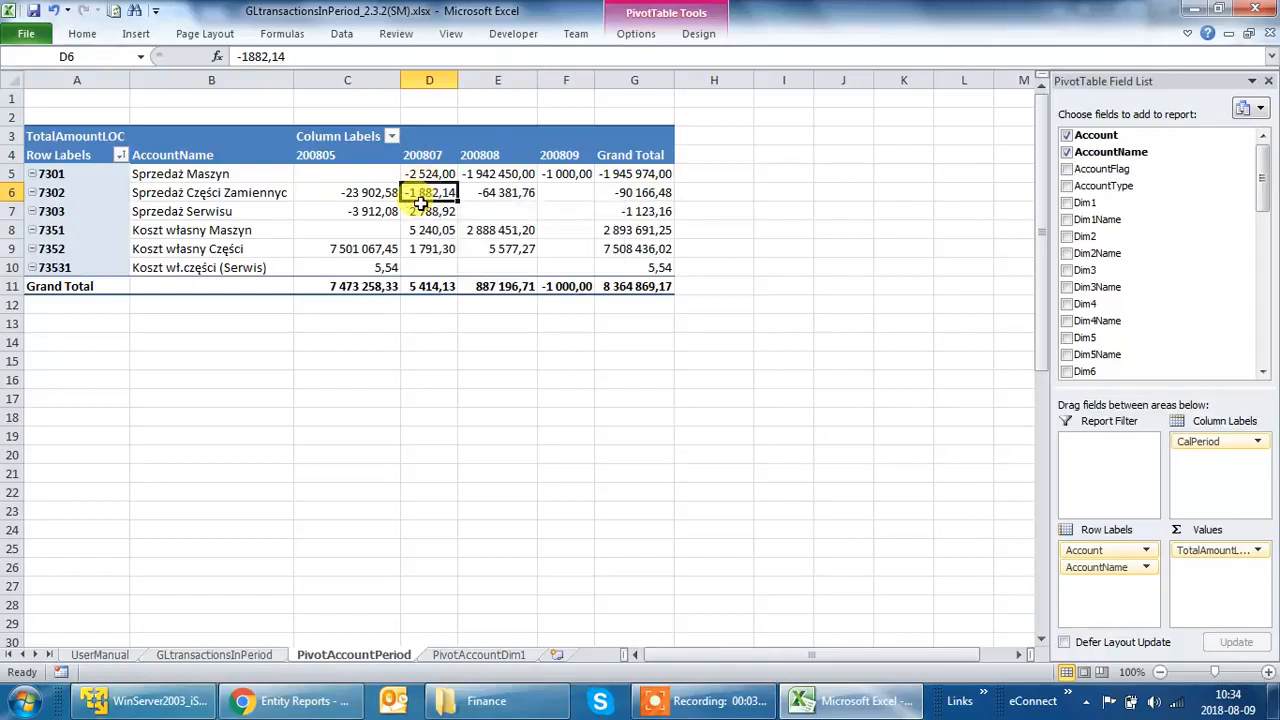
right_click(421, 197)
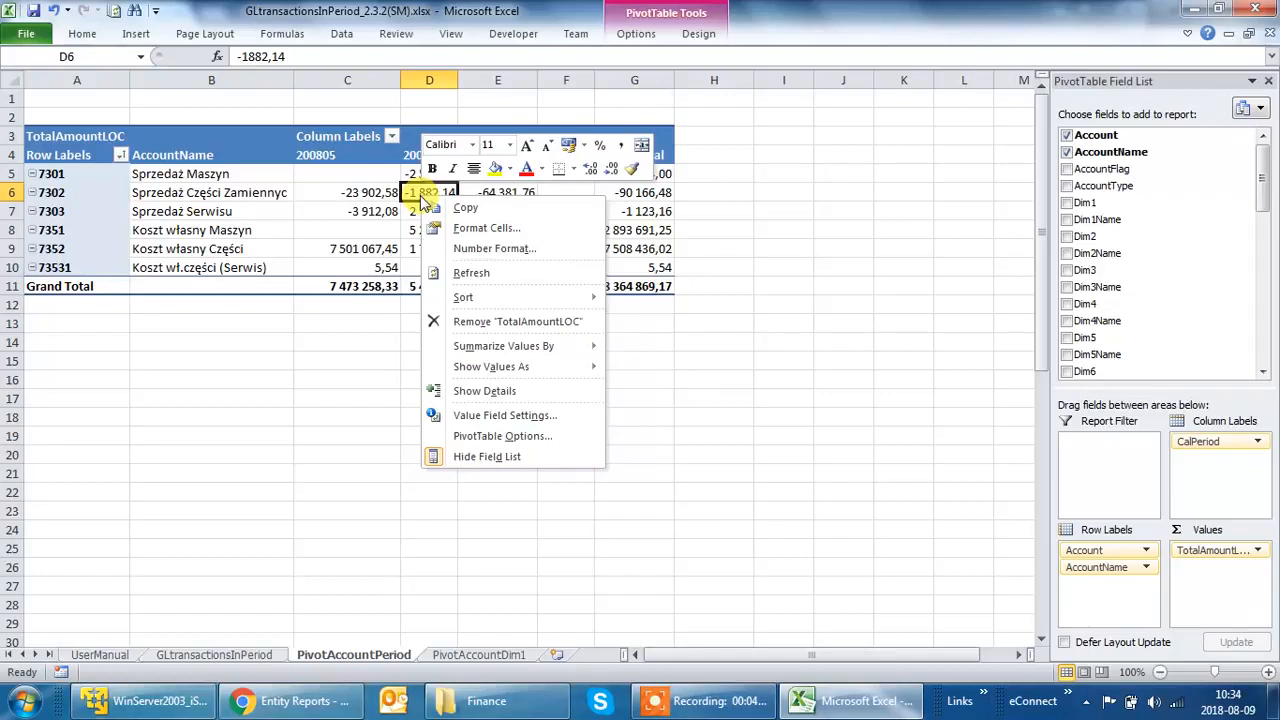
click(490, 390)
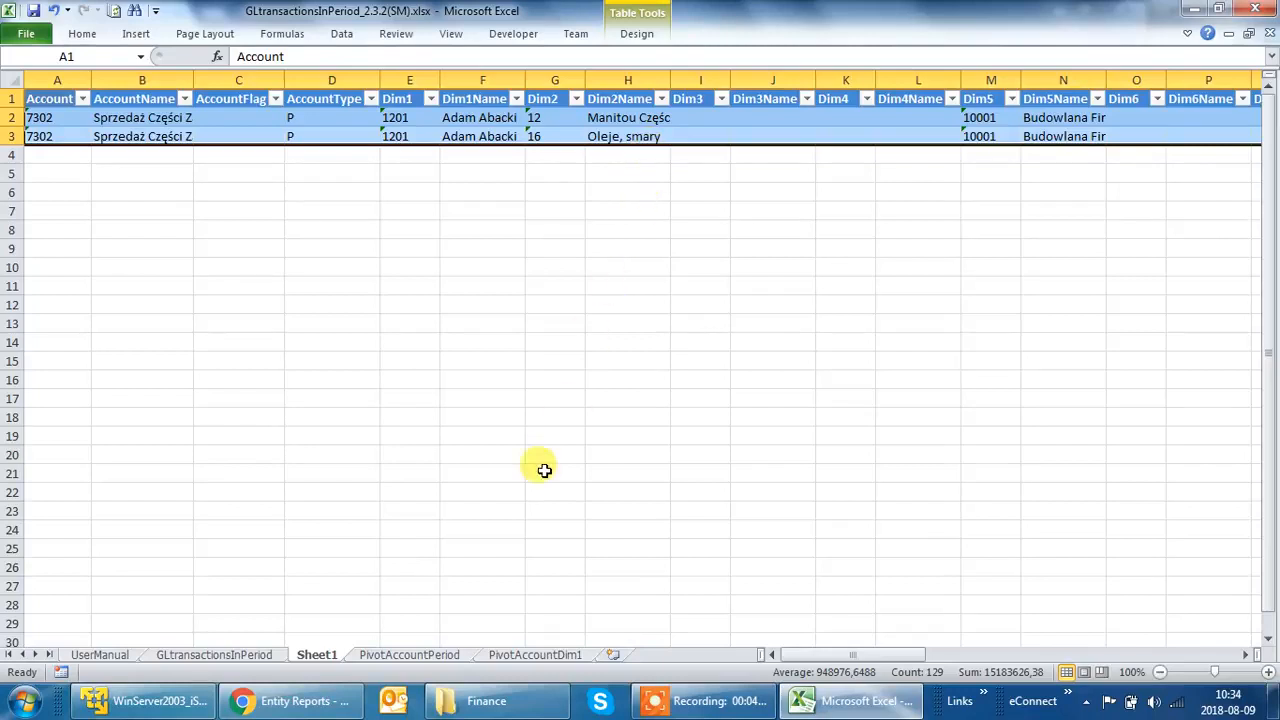
- Compare the drill-down sheet Sheet1 with the GLtransactionsInPeriod sheet and delete Sheet1 permanently
click(206, 655)
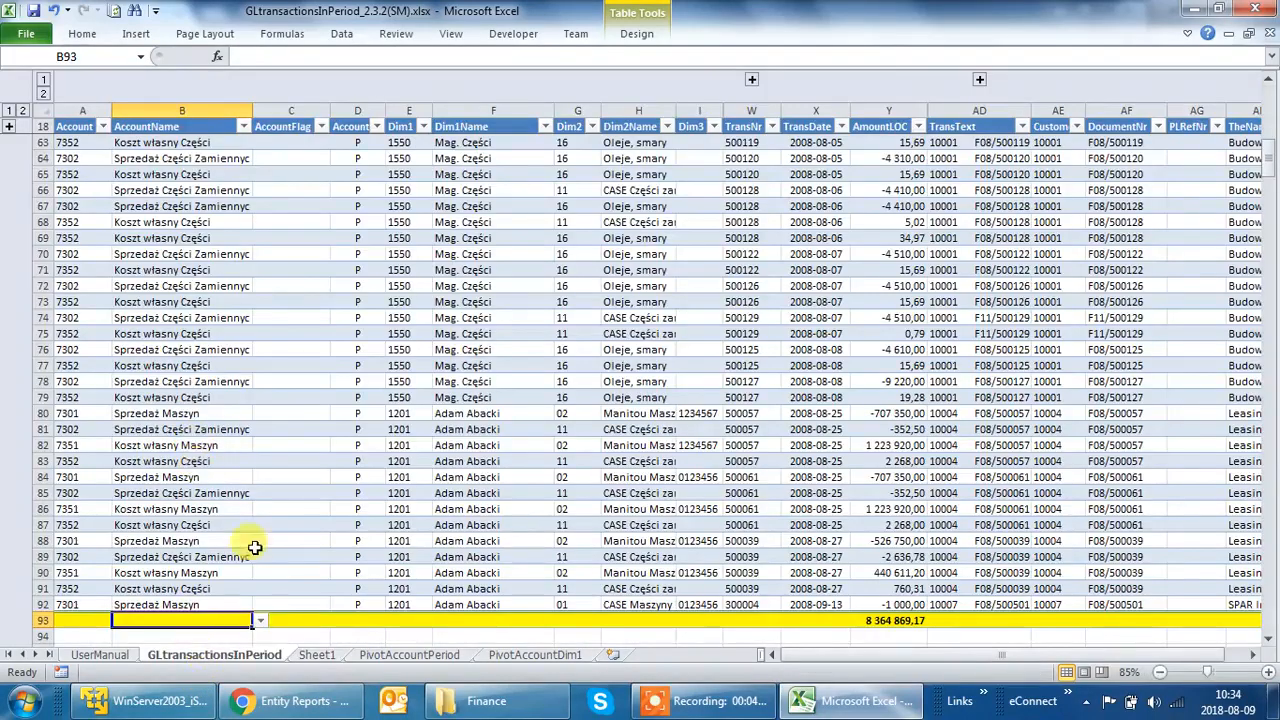
click(316, 655)
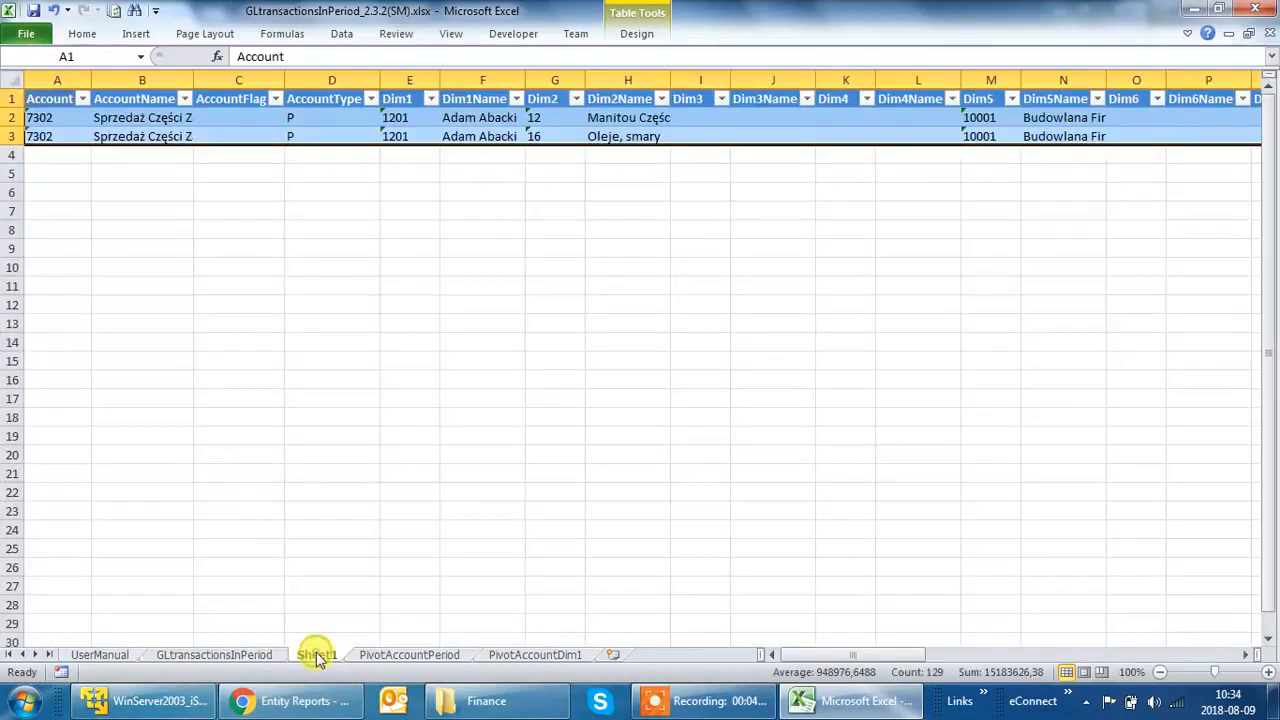
right_click(318, 658)
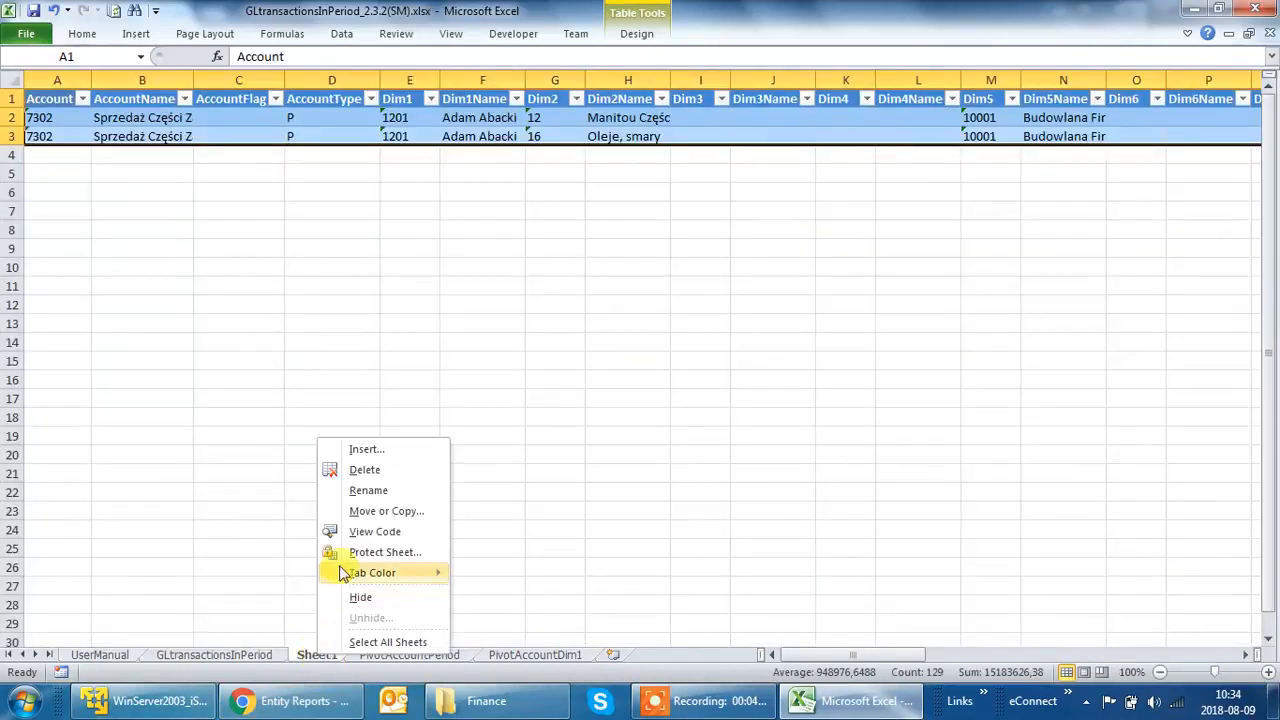
click(388, 475)
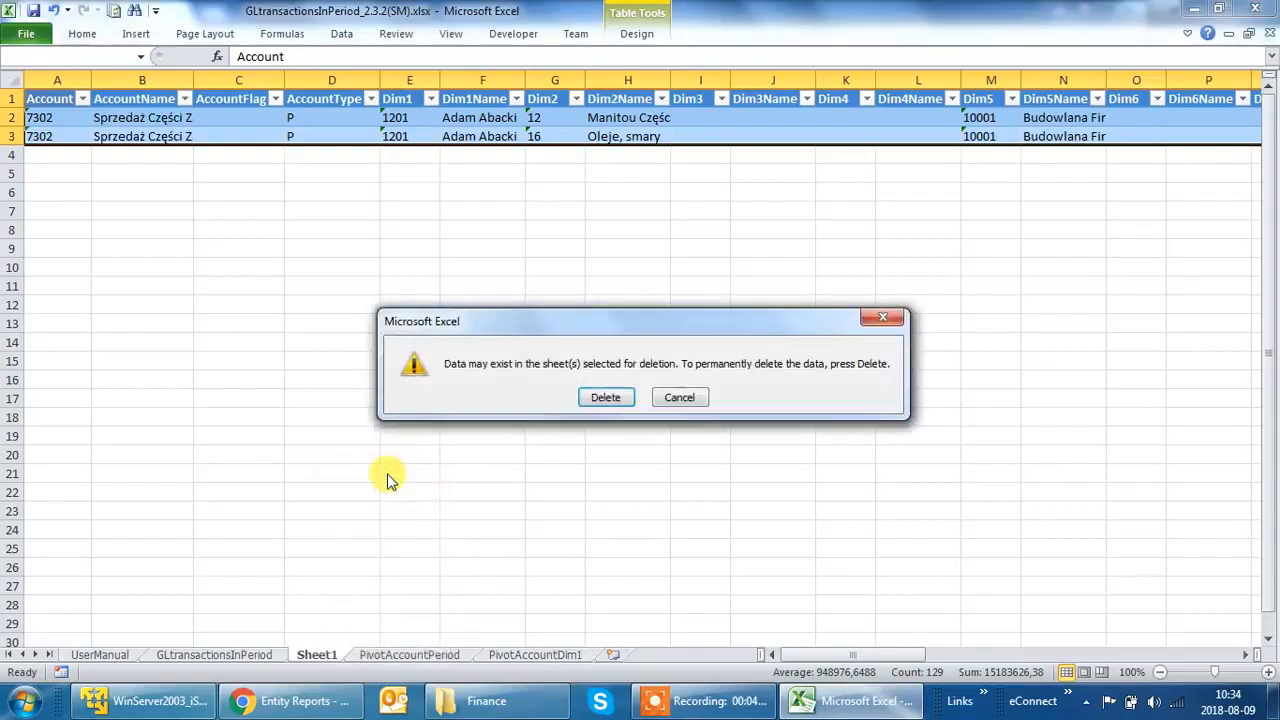
click(606, 398)
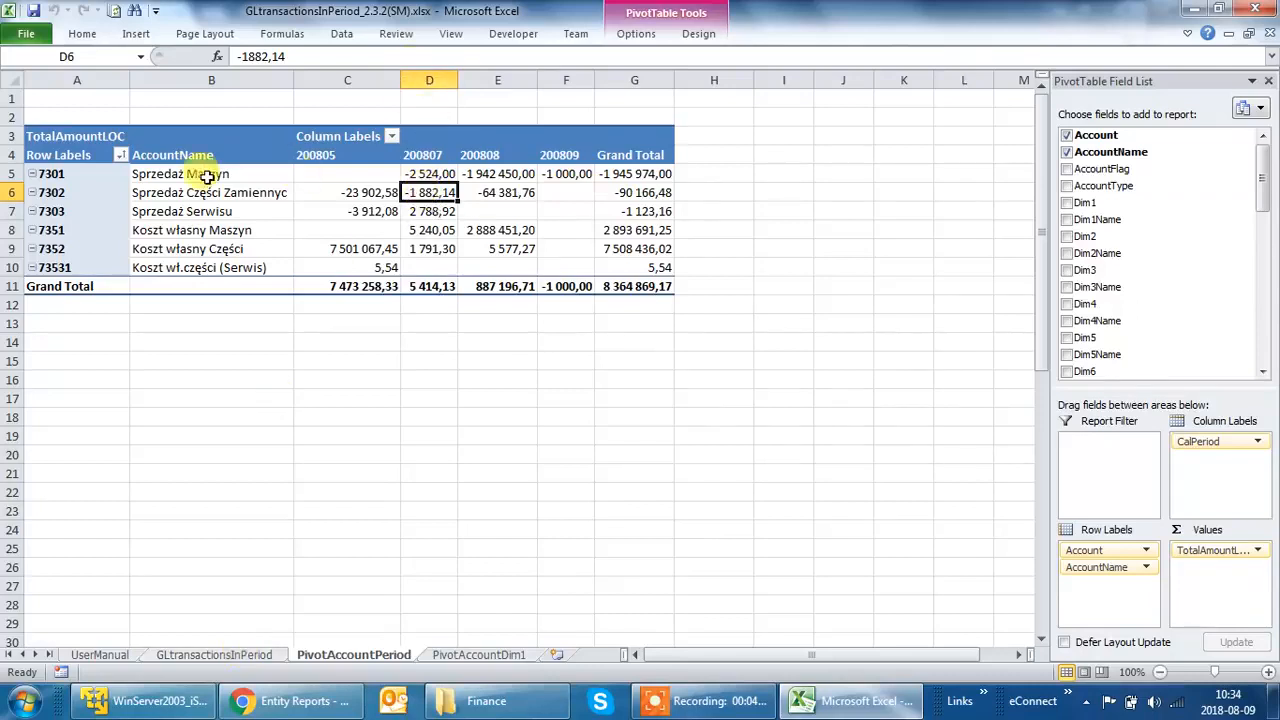
- Filter the Account column on the GLtransactionsInPeriod sheet to show only account 7302
click(186, 652)
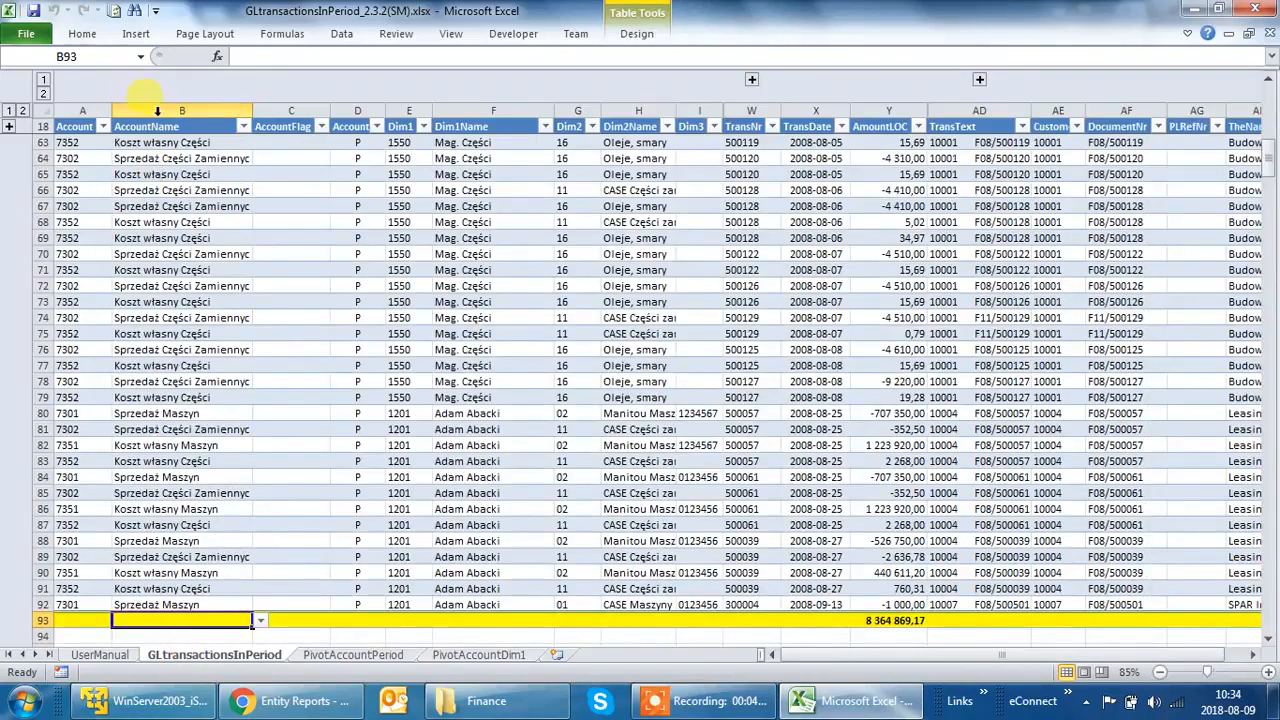
click(102, 126)
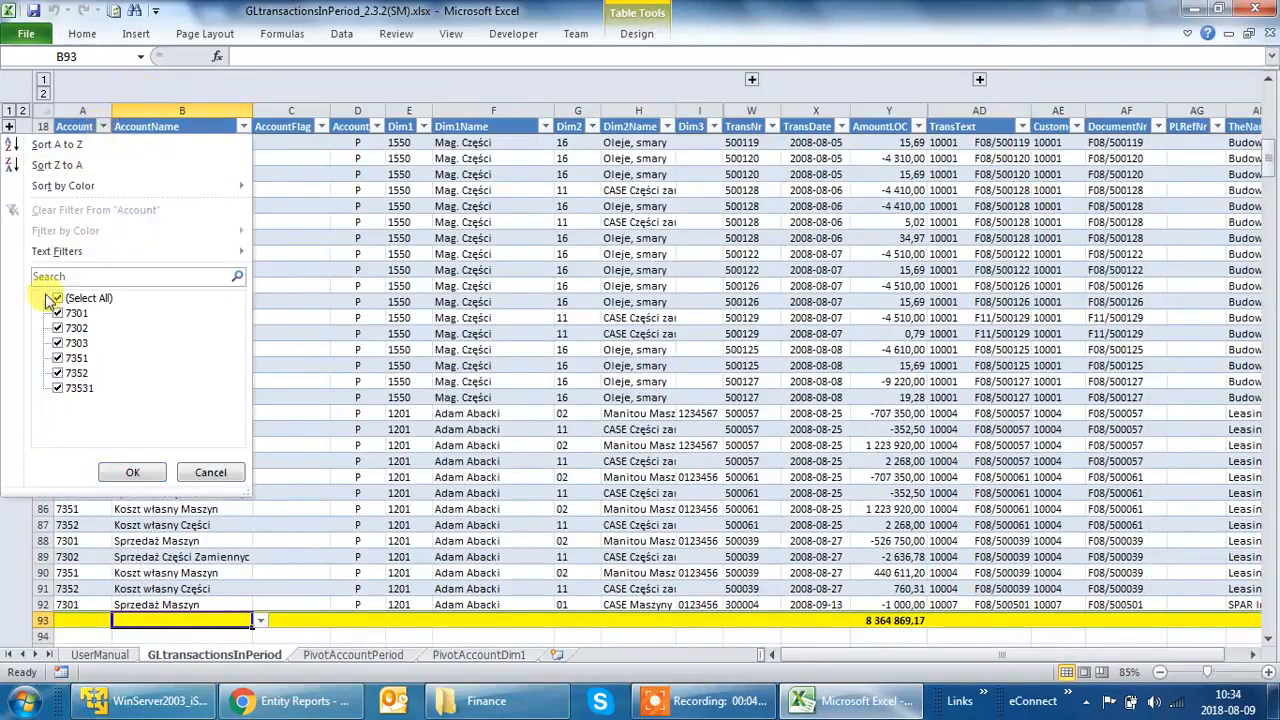
click(57, 298)
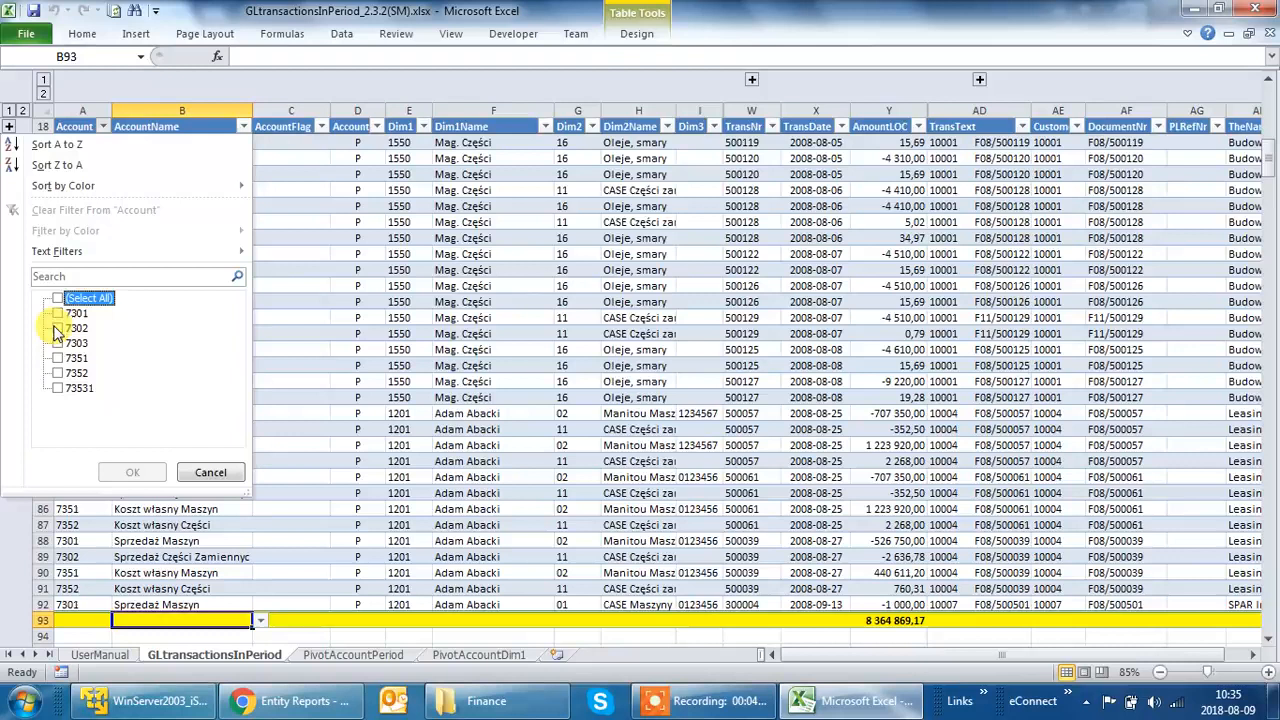
click(57, 328)
click(134, 472)
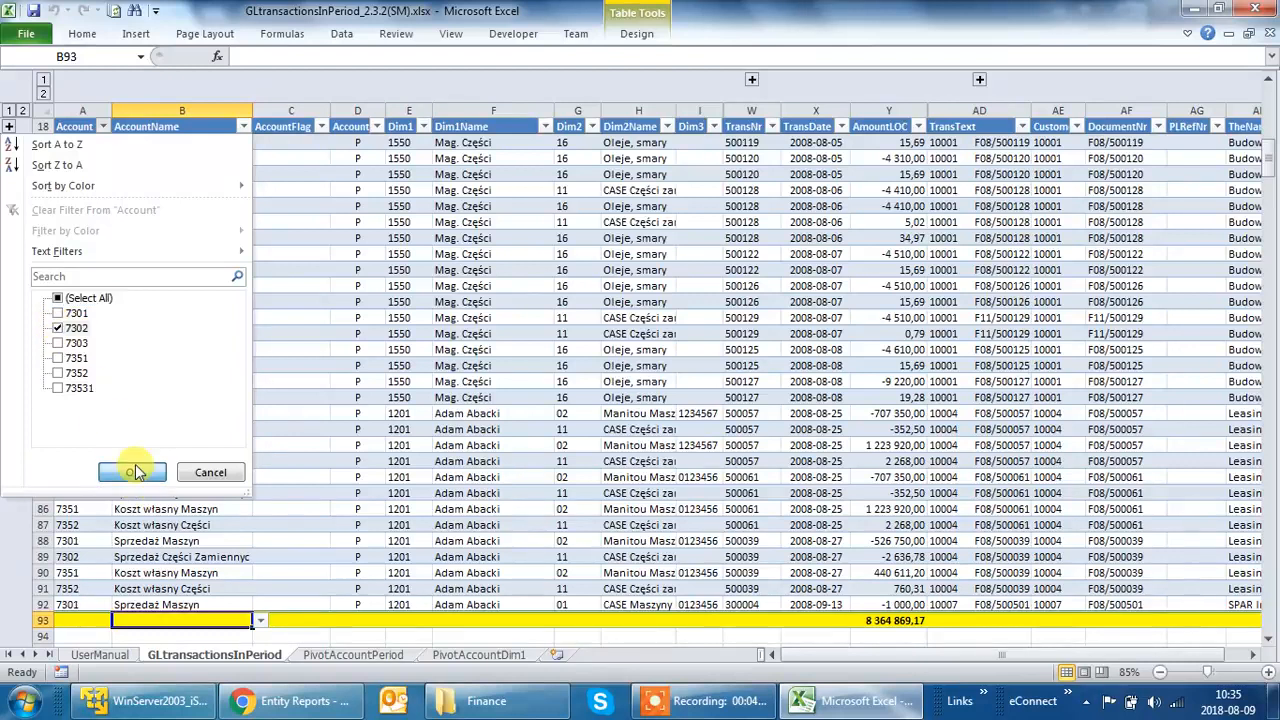
- Check the period in the pivot table, filter TransDate to lipiec 2008 only, and bring the matching transaction rows into view
click(338, 659)
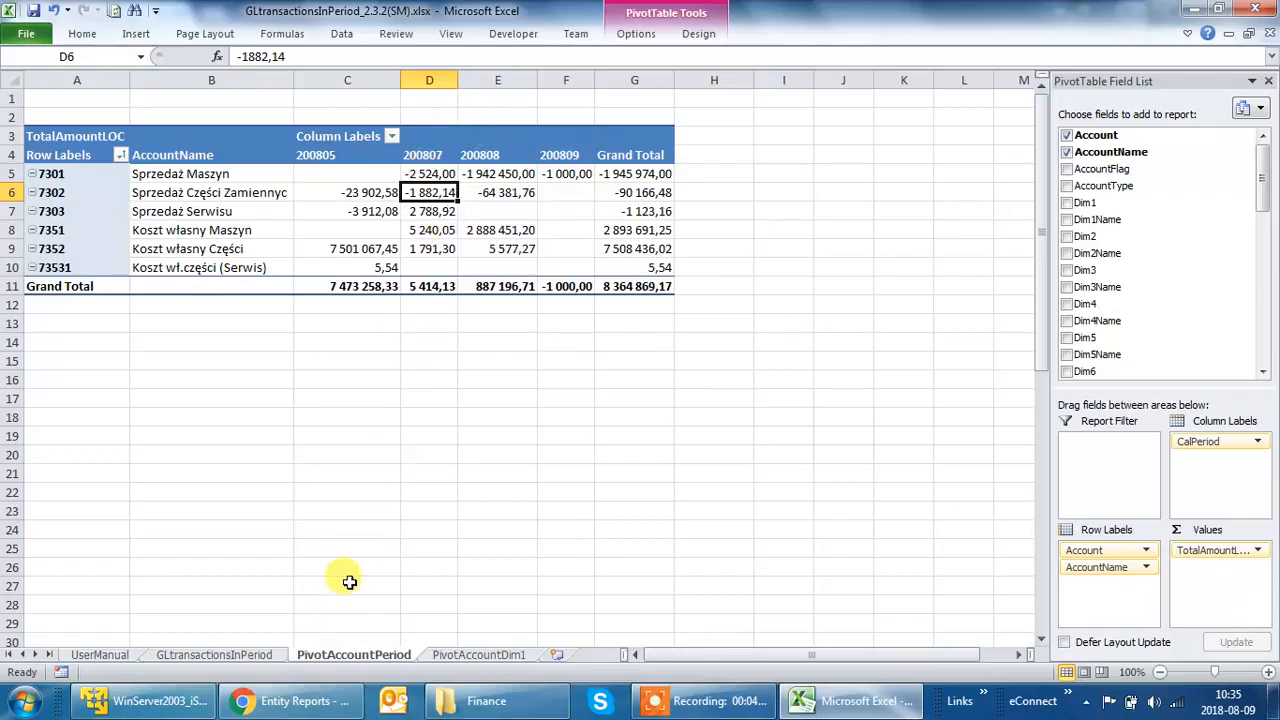
click(252, 660)
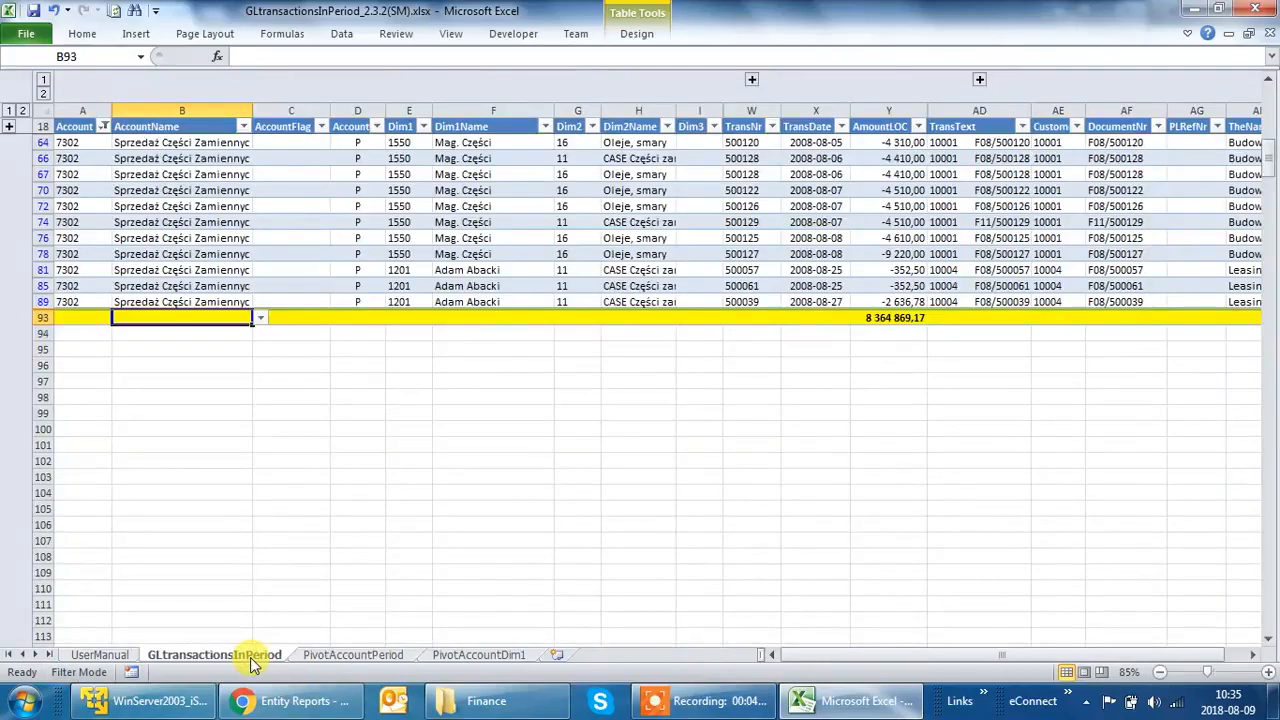
click(842, 127)
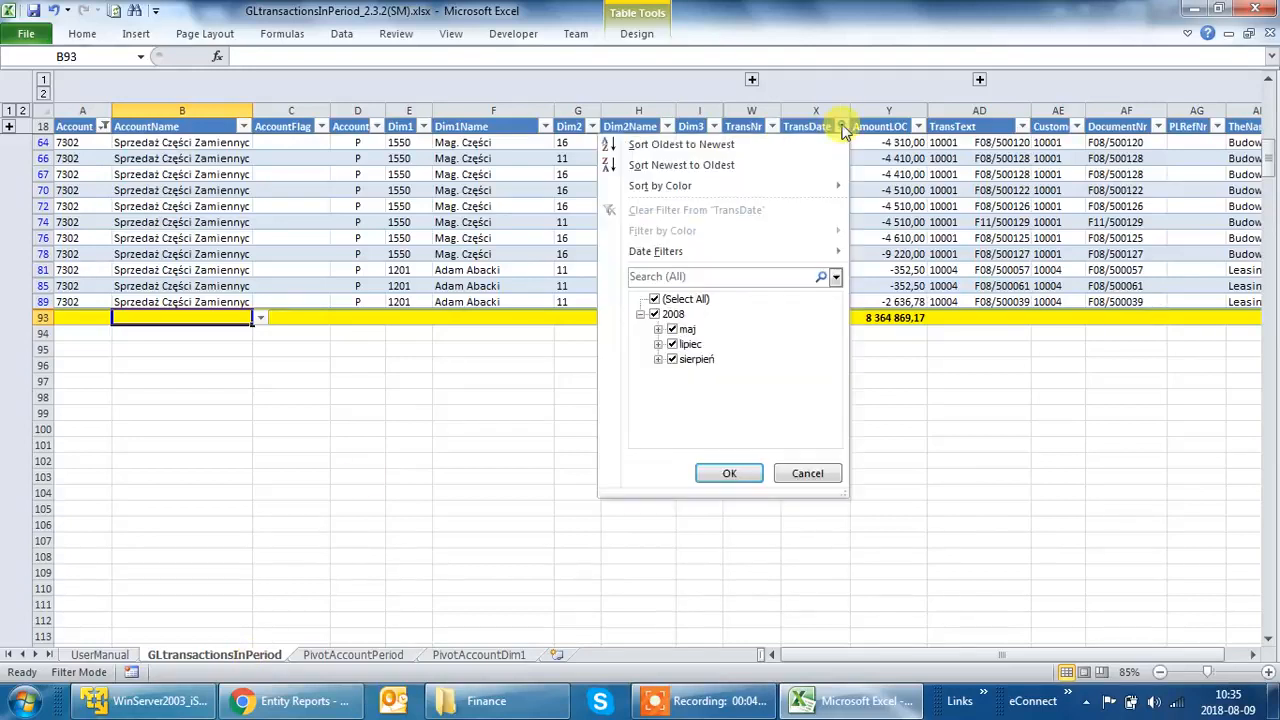
click(676, 330)
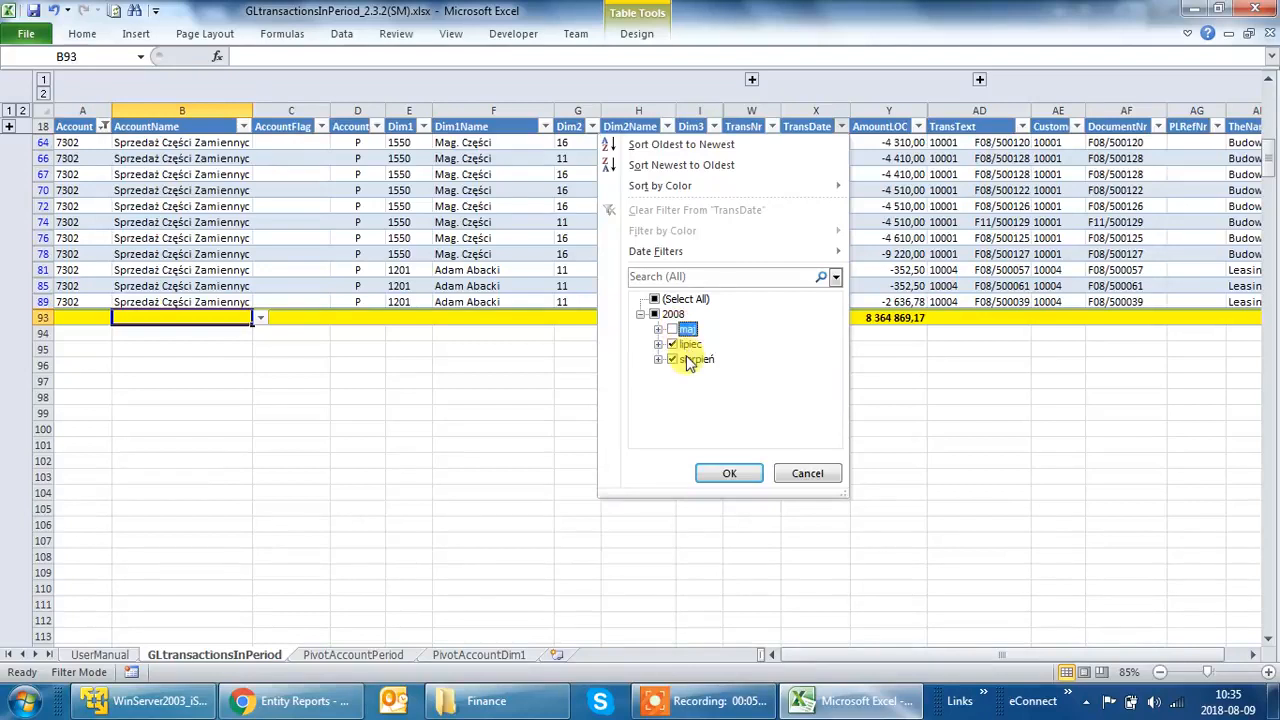
click(672, 360)
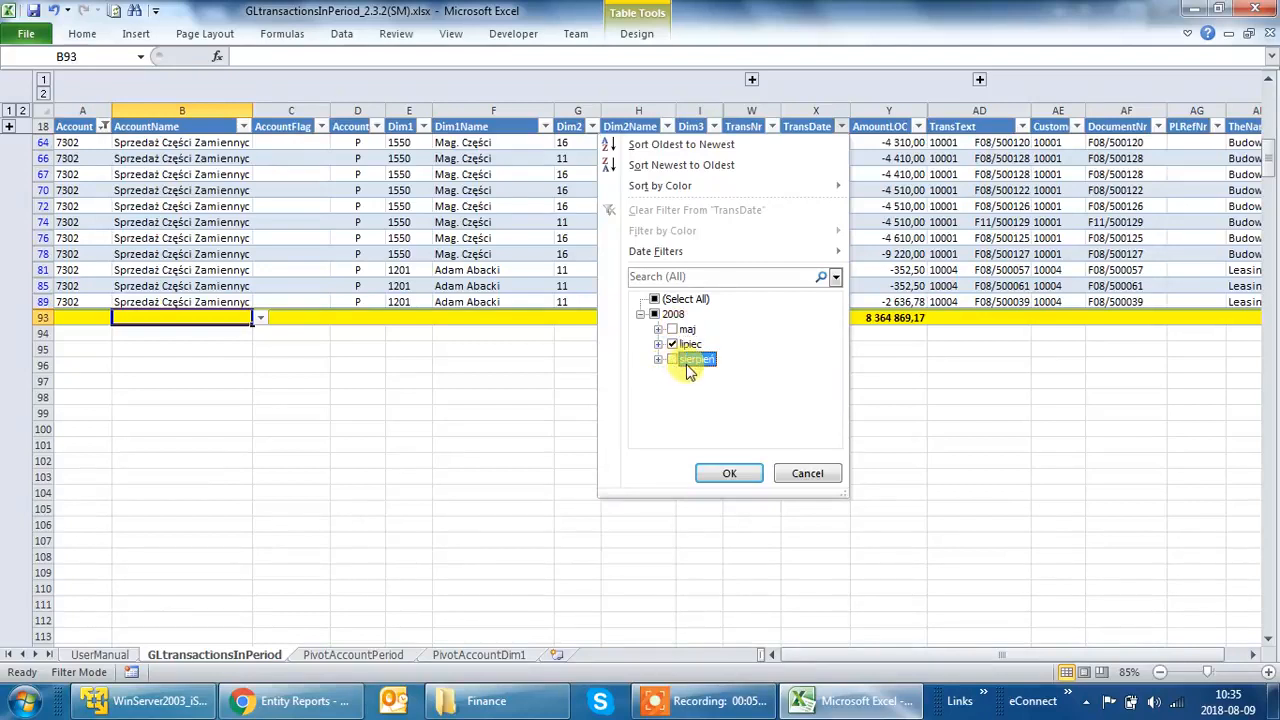
click(729, 474)
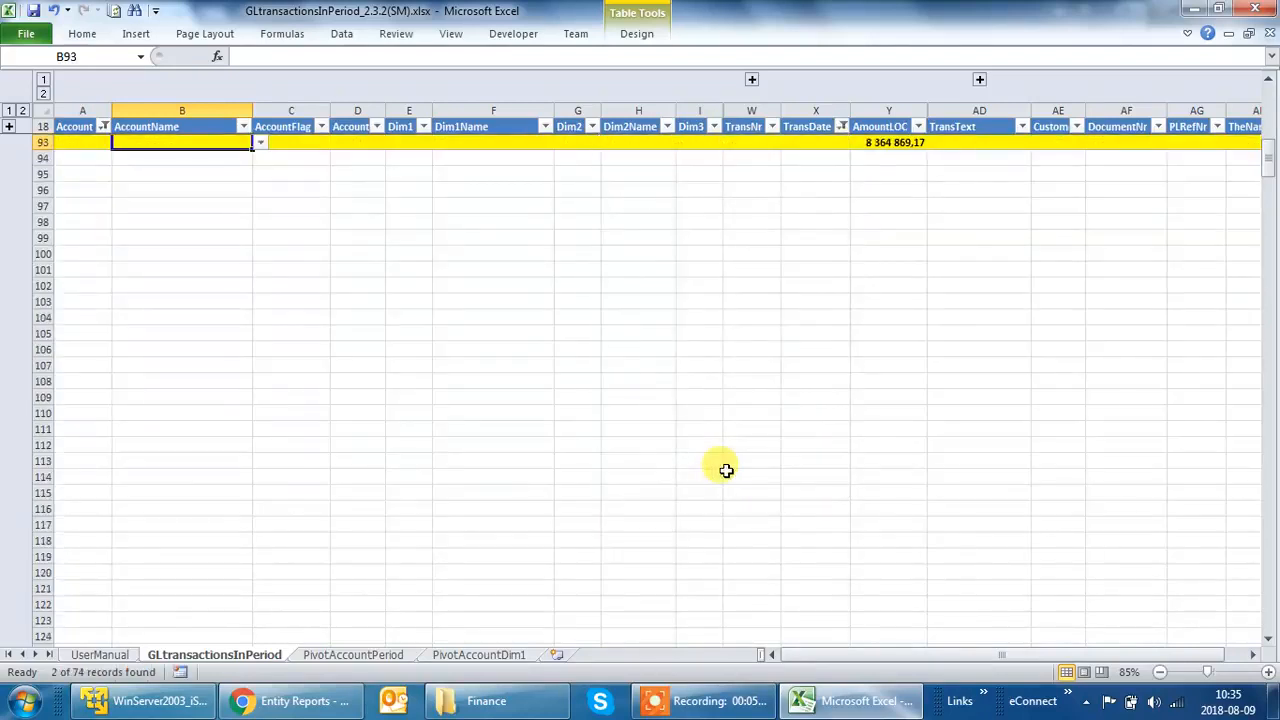
key(Up)
key(Up)
key(Down)
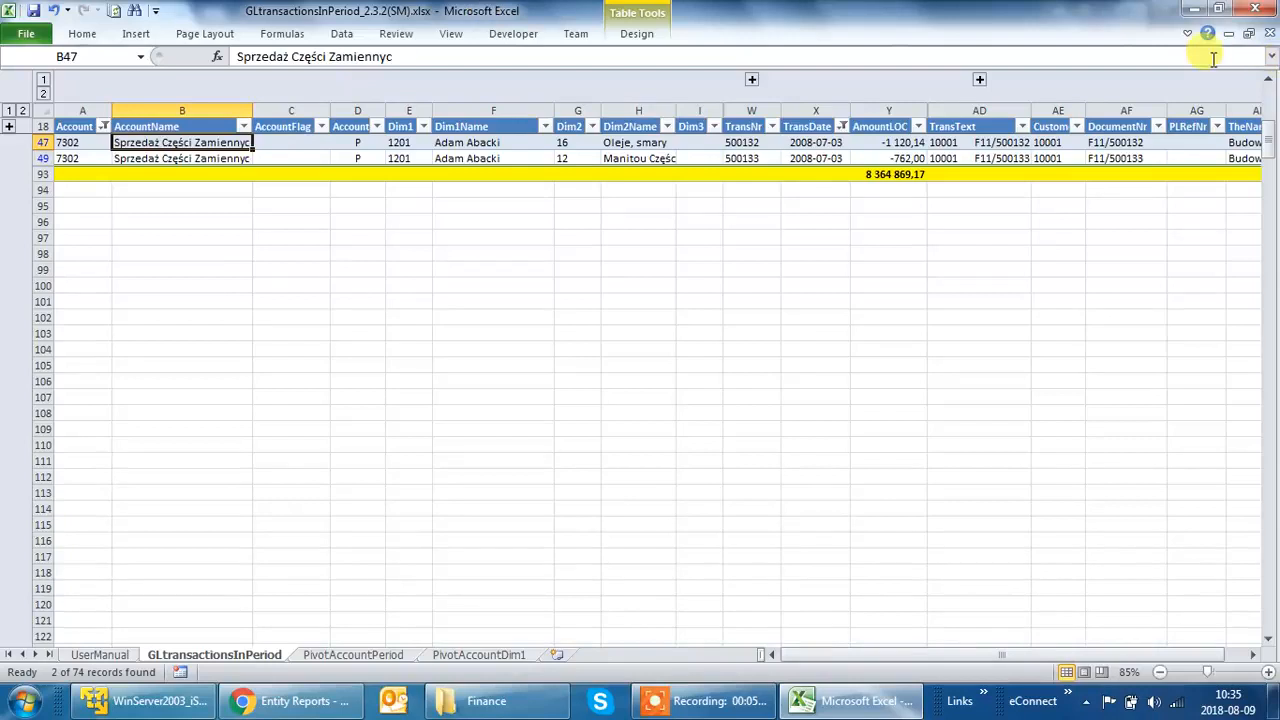
- Restore the ribbon and clear all filters from the transactions table
click(1187, 36)
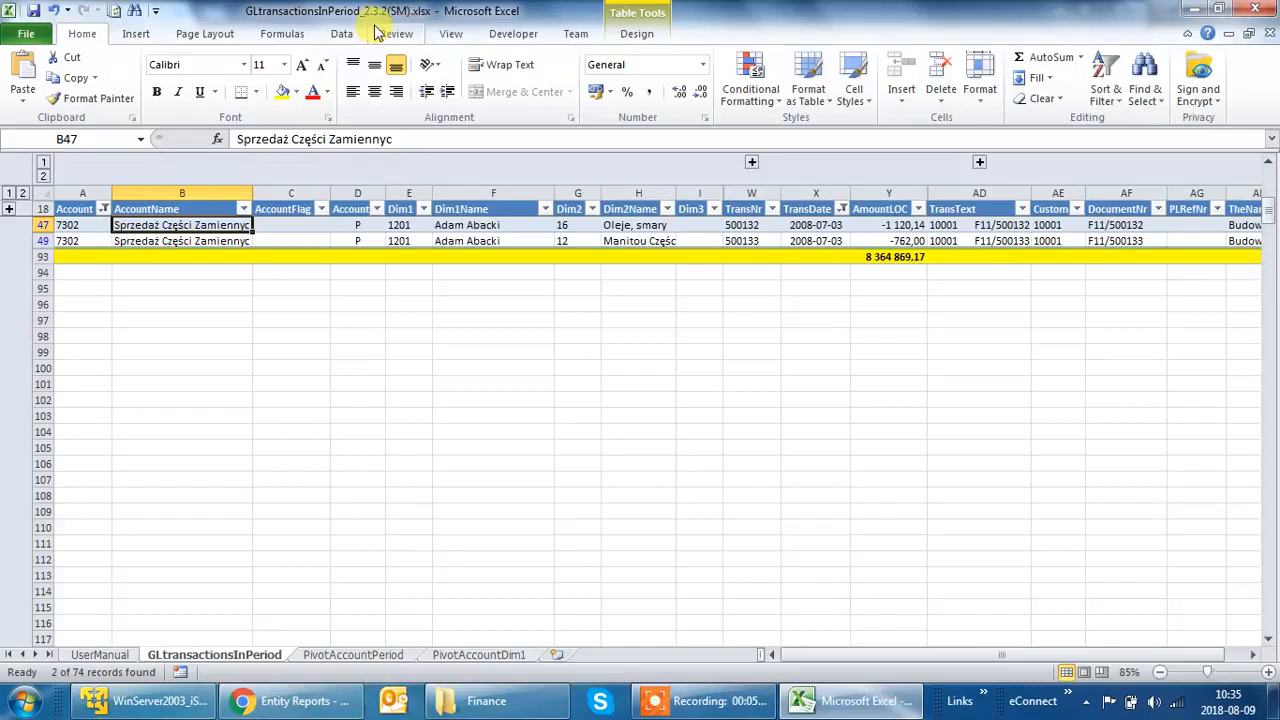
click(345, 32)
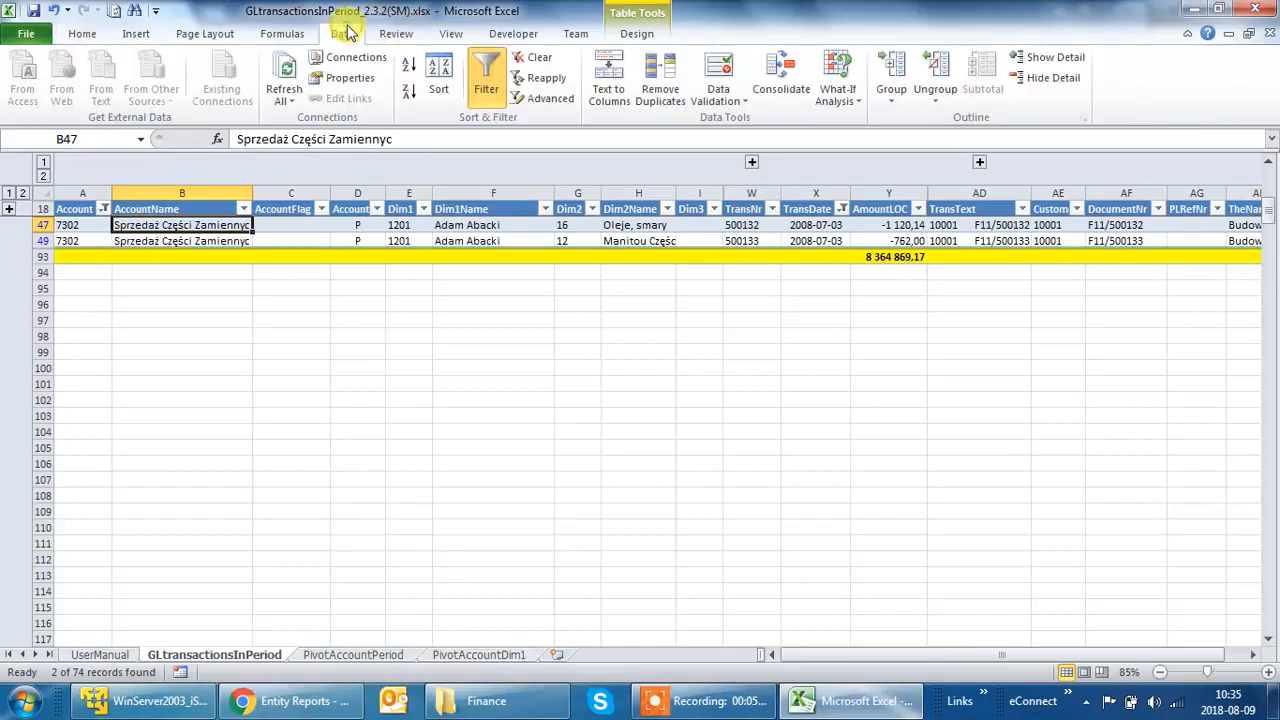
click(538, 58)
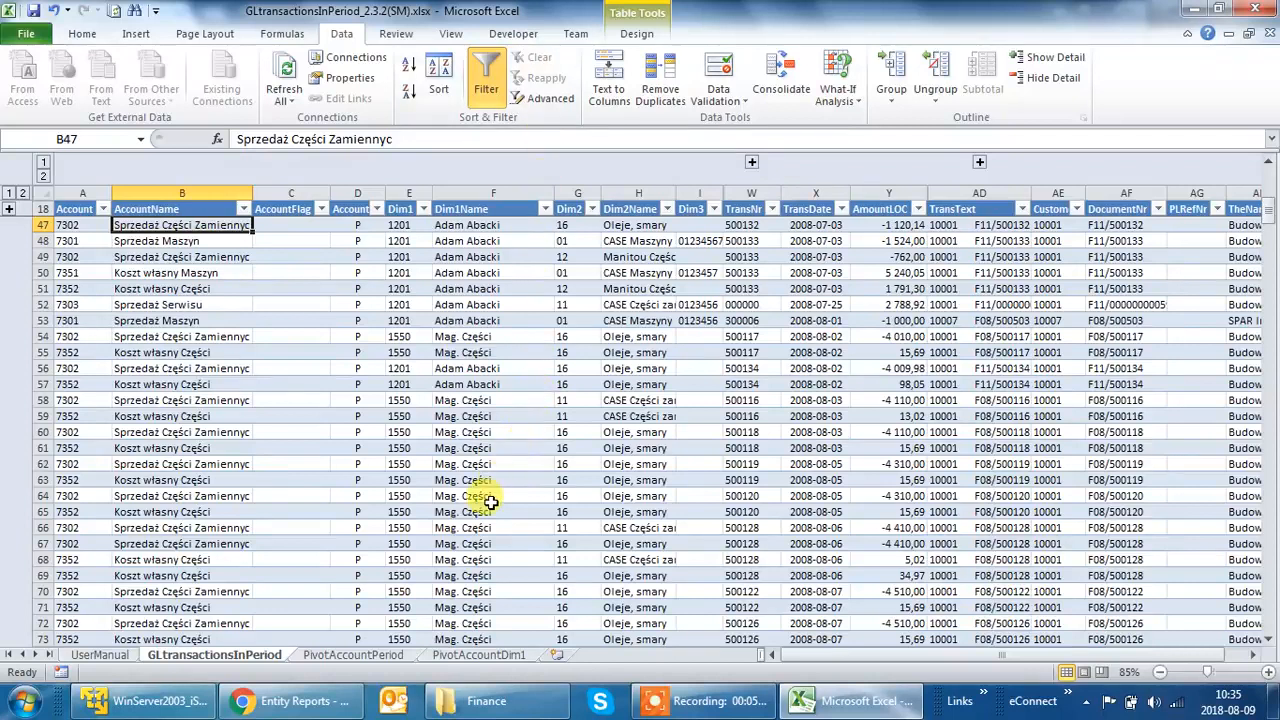
- Add Dim2 as a row field in the PivotAccountPeriod pivot table and remove it again
click(396, 656)
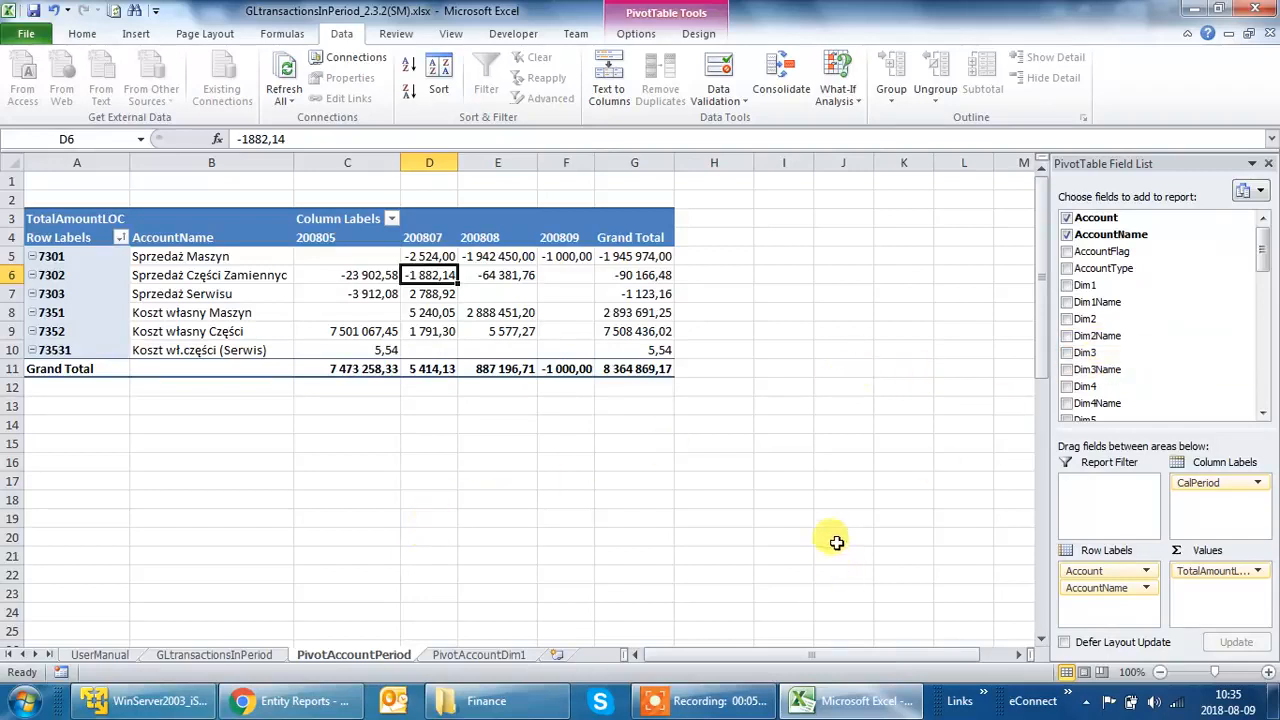
mouse_move(1265, 252)
mouse_down()
mouse_move(1265, 336)
mouse_move(1265, 230)
mouse_up()
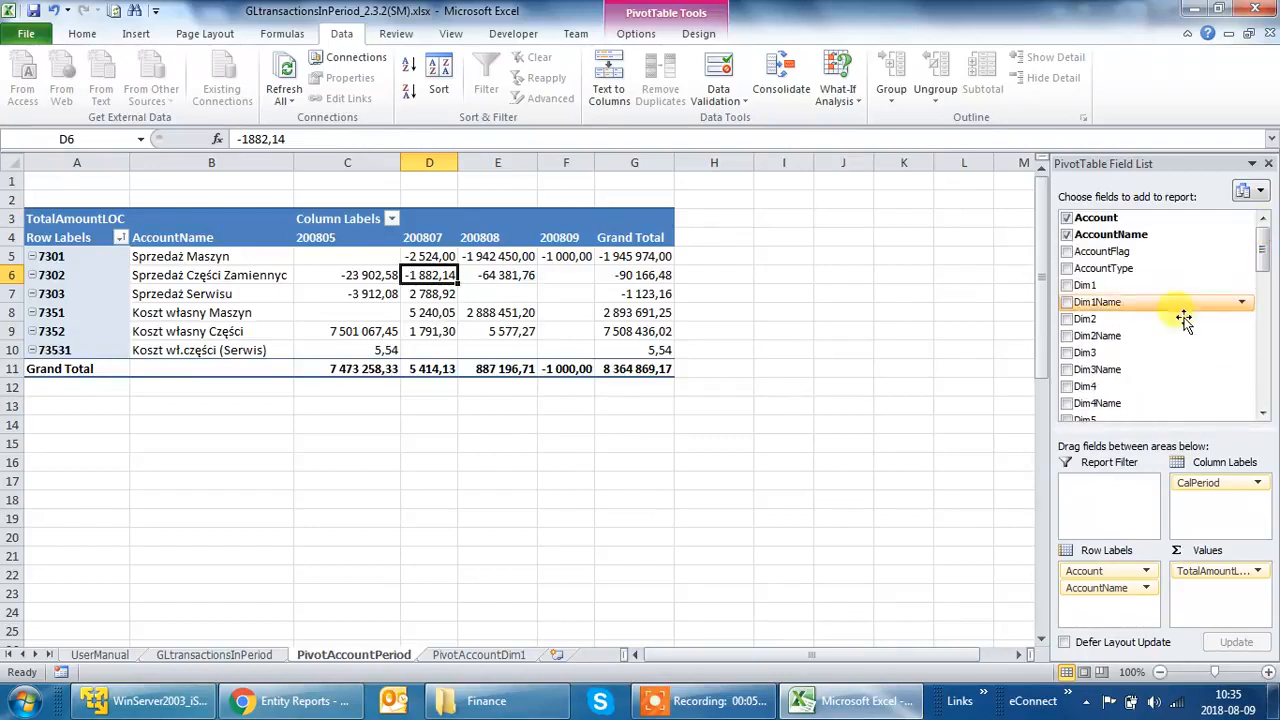
click(1068, 319)
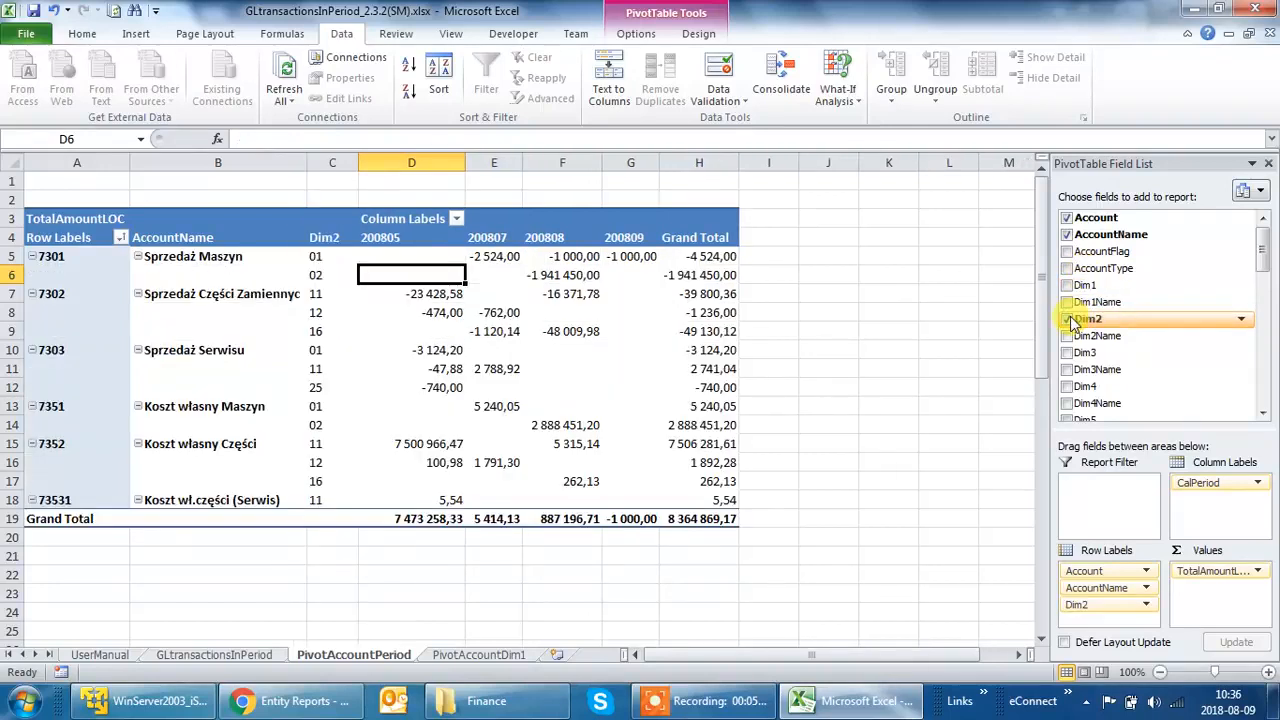
click(1068, 319)
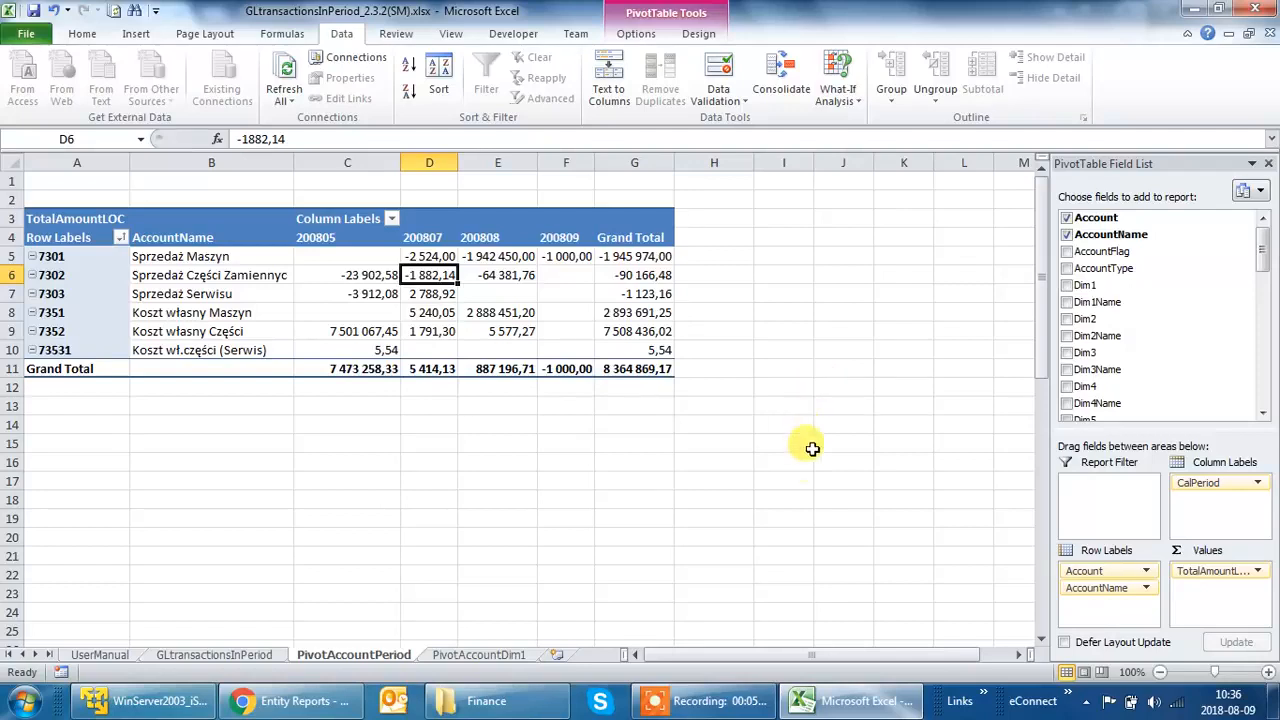
- Hide the pivot field list and create a copy of the PivotAccountPeriod sheet at the end of the workbook
click(1267, 165)
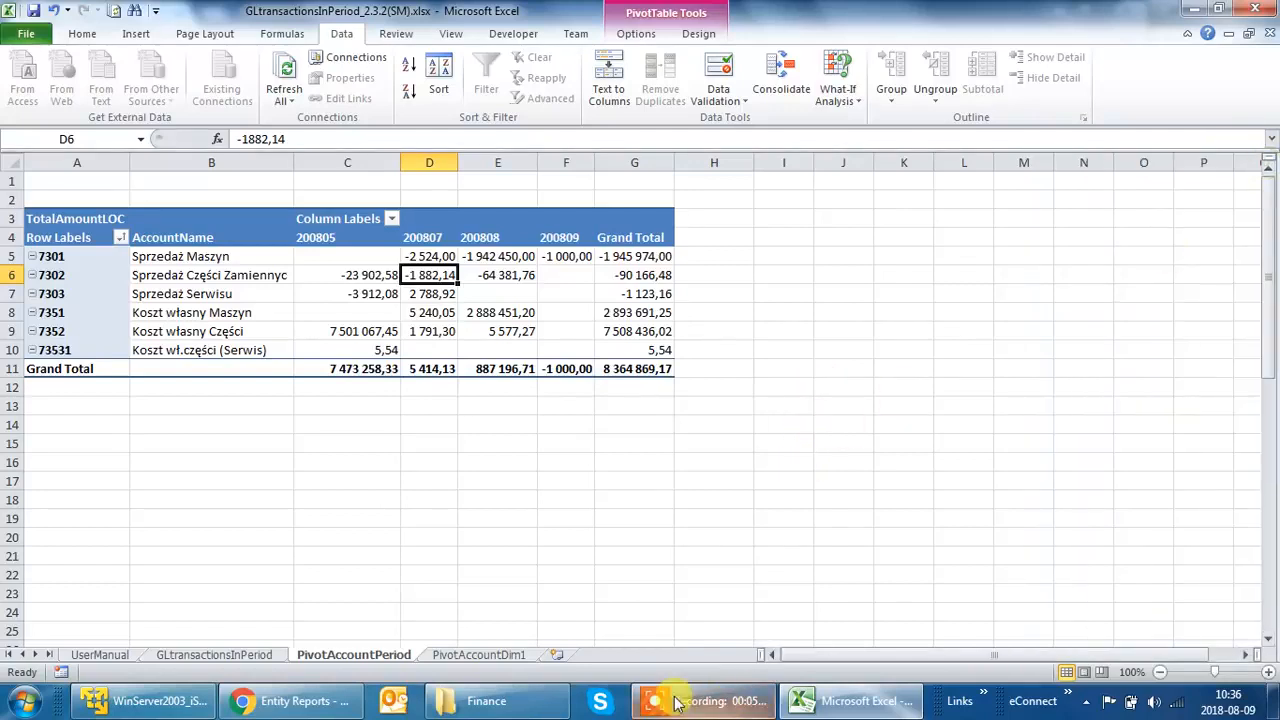
right_click(365, 657)
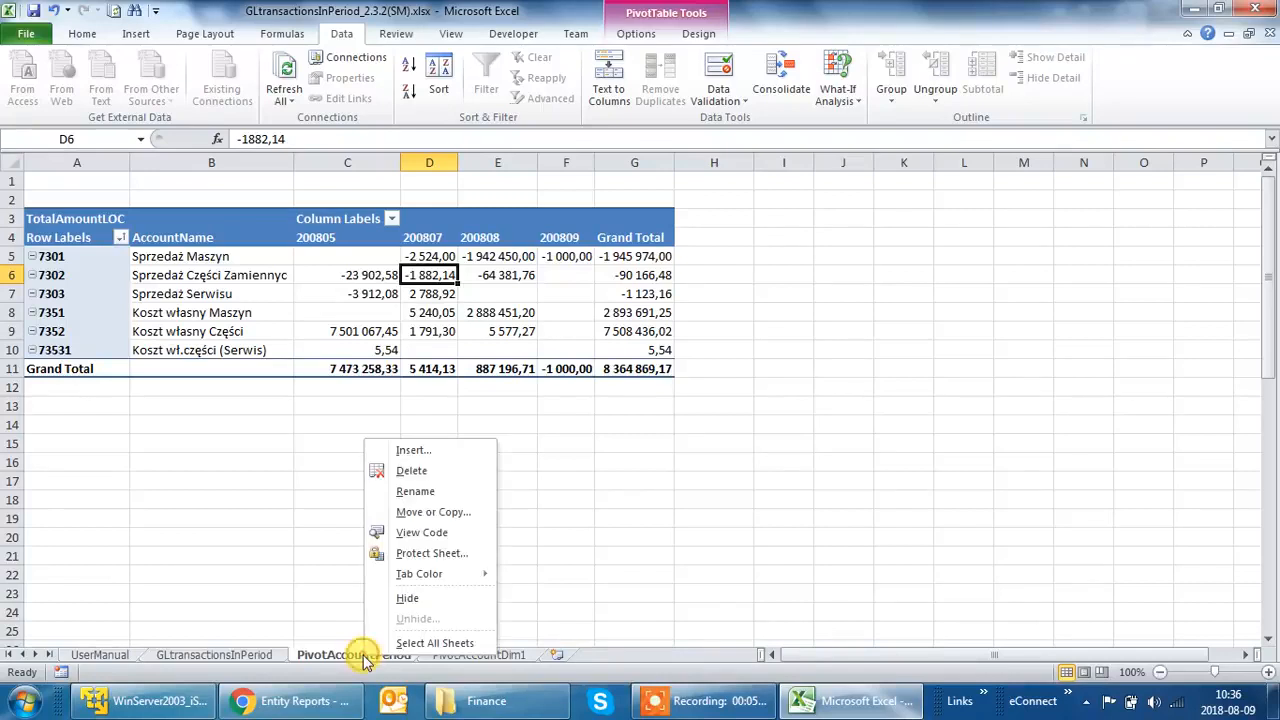
click(445, 512)
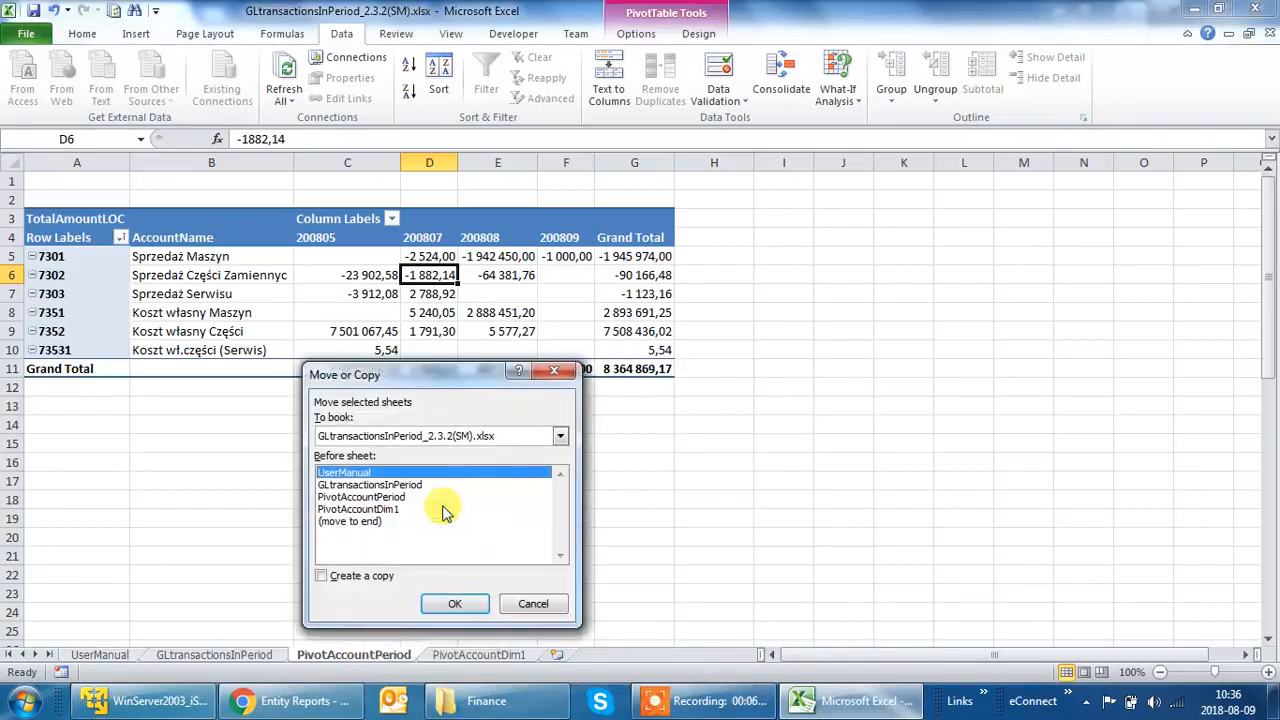
click(366, 524)
click(372, 577)
click(457, 604)
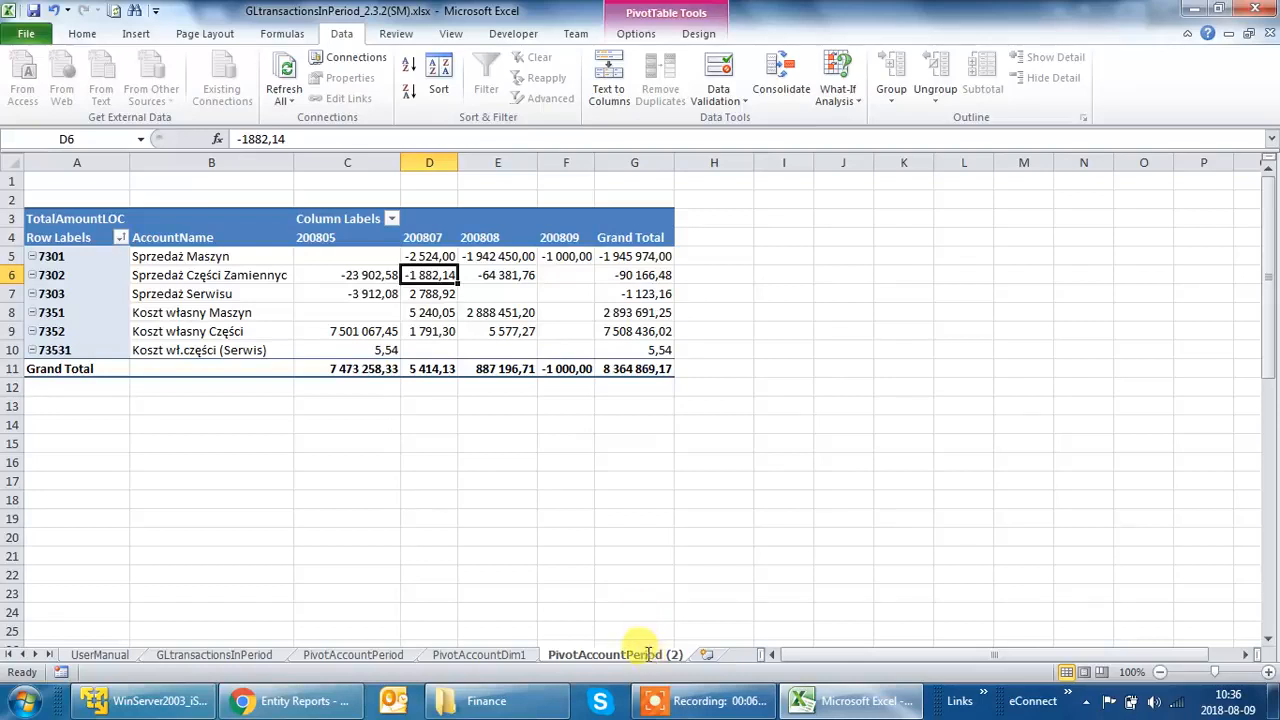
- Rename the copied pivot sheet as PivotCustomer
double_click(640, 655)
click(607, 648)
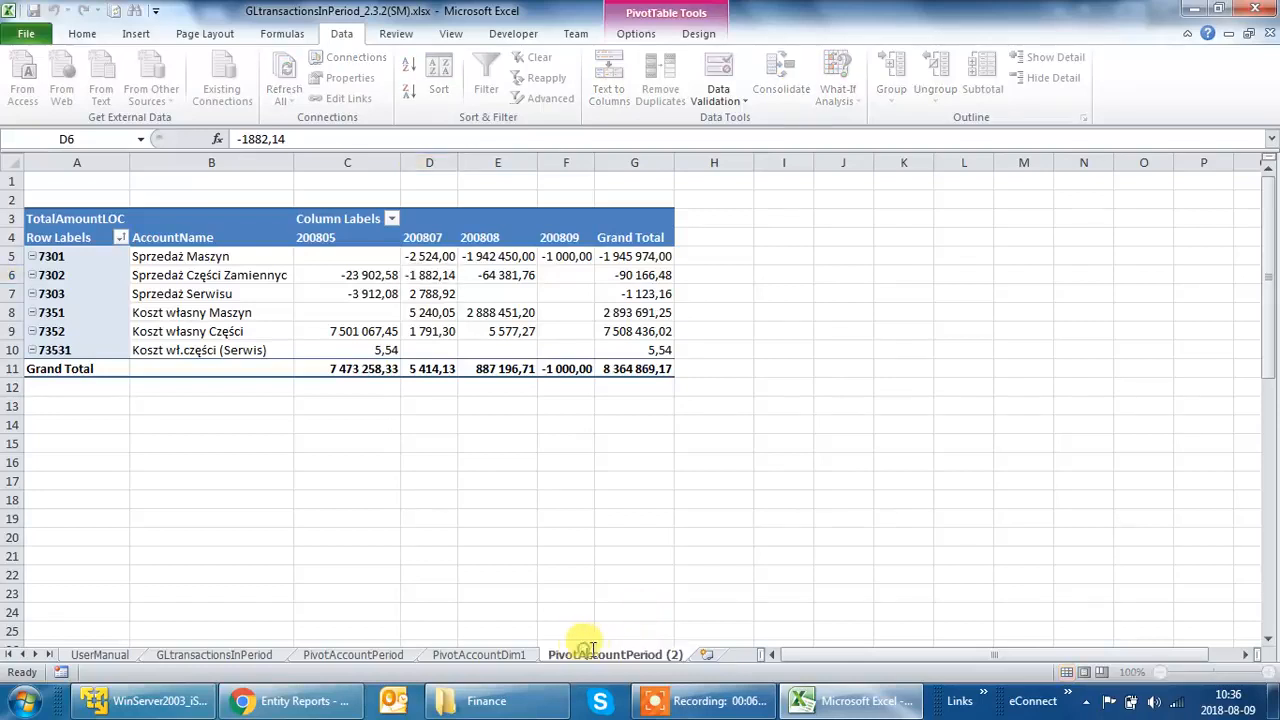
key(shift+Right)
key(shift+Right)
key(shift+Right)
key(shift+Right)
key(shift+Right)
key(shift+Right)
key(shift+Right)
key(shift+Right)
key(shift+Right)
key(shift+Right)
key(shift+Right)
key(shift+Right)
key(shift+Right)
key(shift+Right)
key(shift+Right)
key(shift+Right)
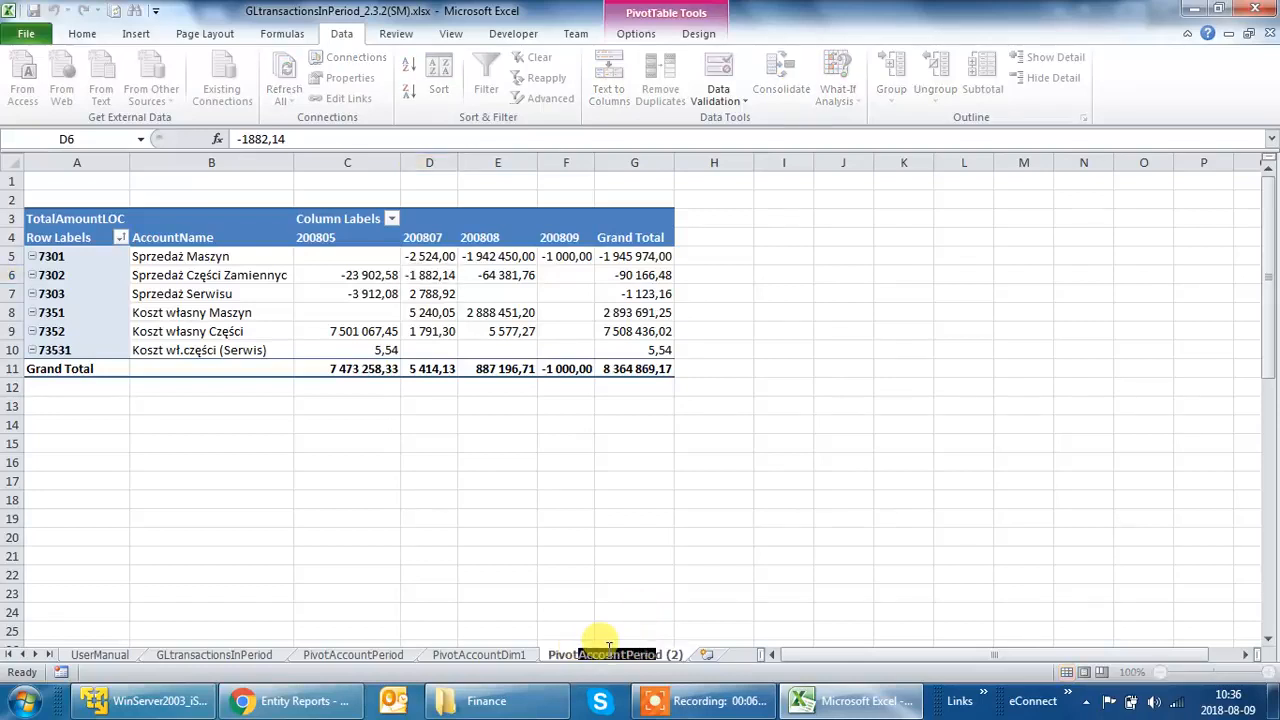
text(Cust)
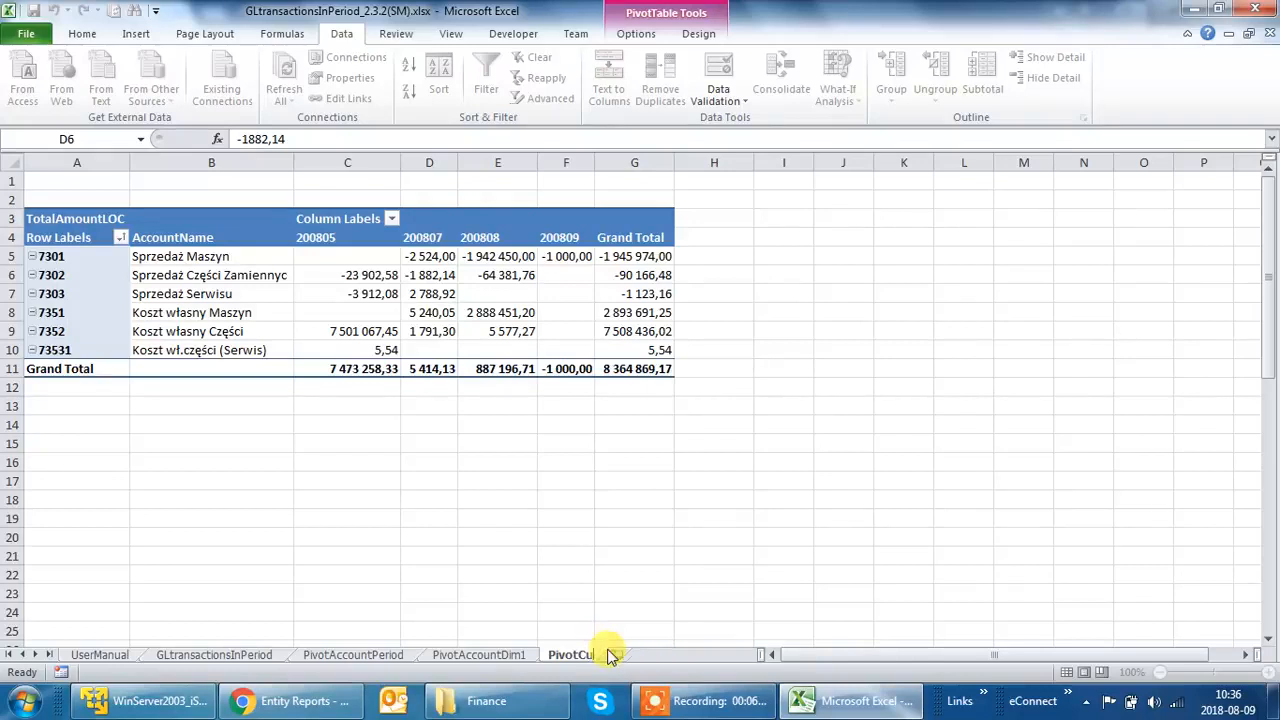
text(ome)
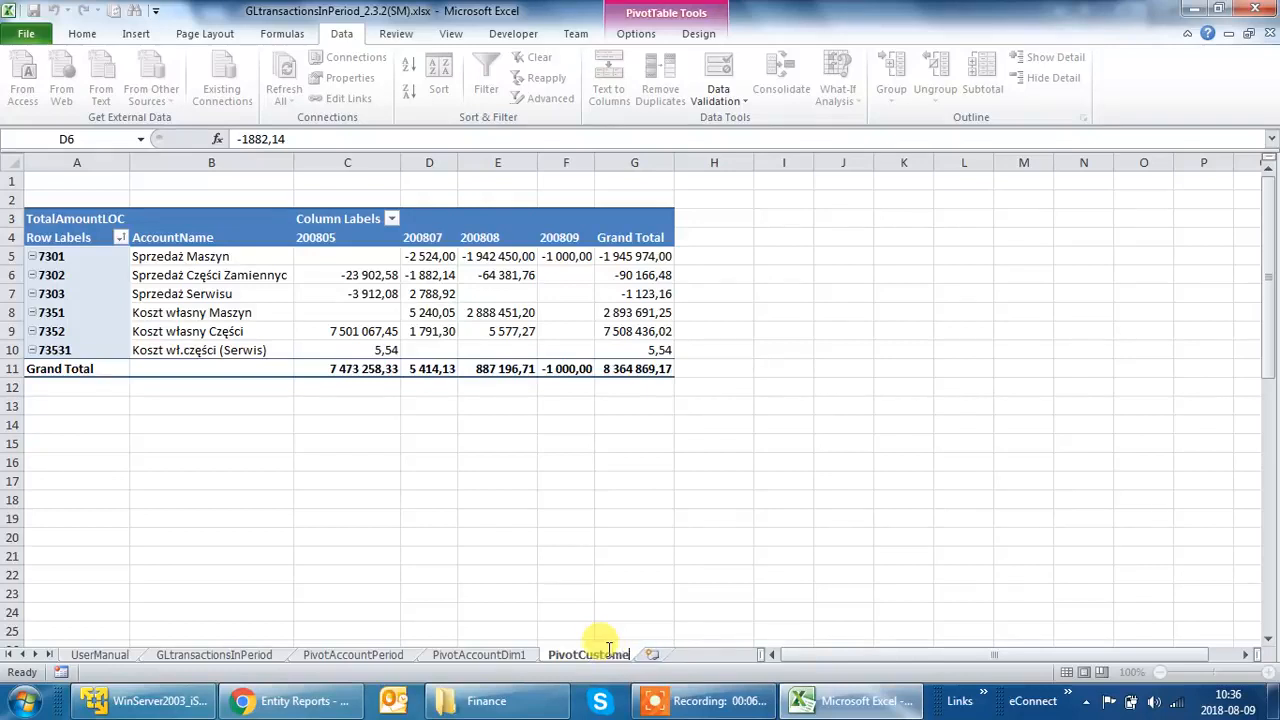
text(r)
key(Return)
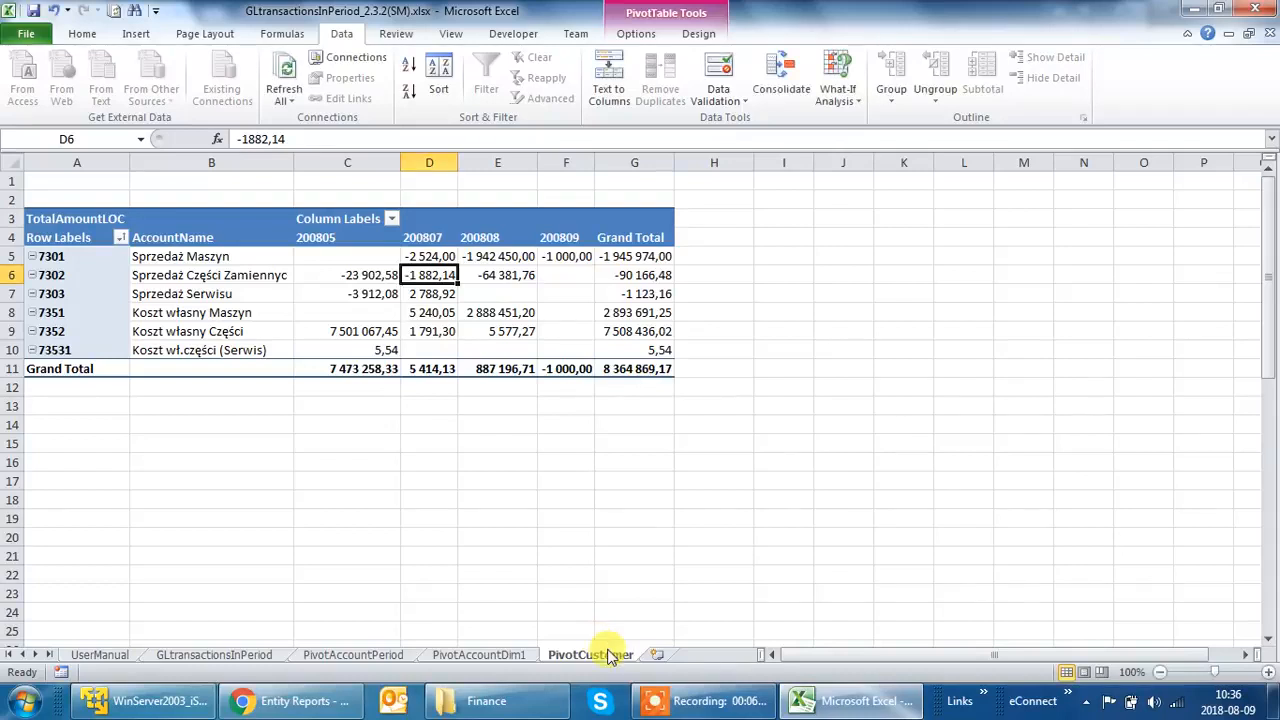
- Show the field list for the PivotCustomer pivot table and remove Account and AccountName from its row fields
click(432, 256)
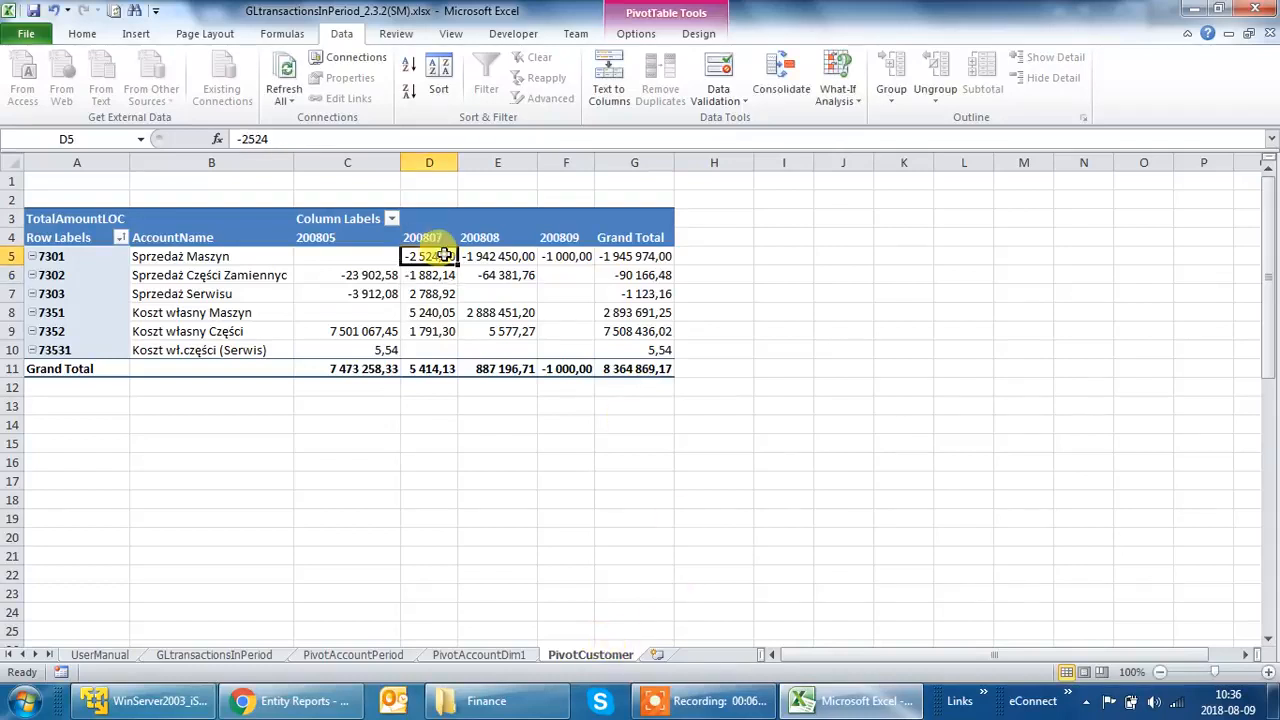
right_click(508, 288)
click(572, 547)
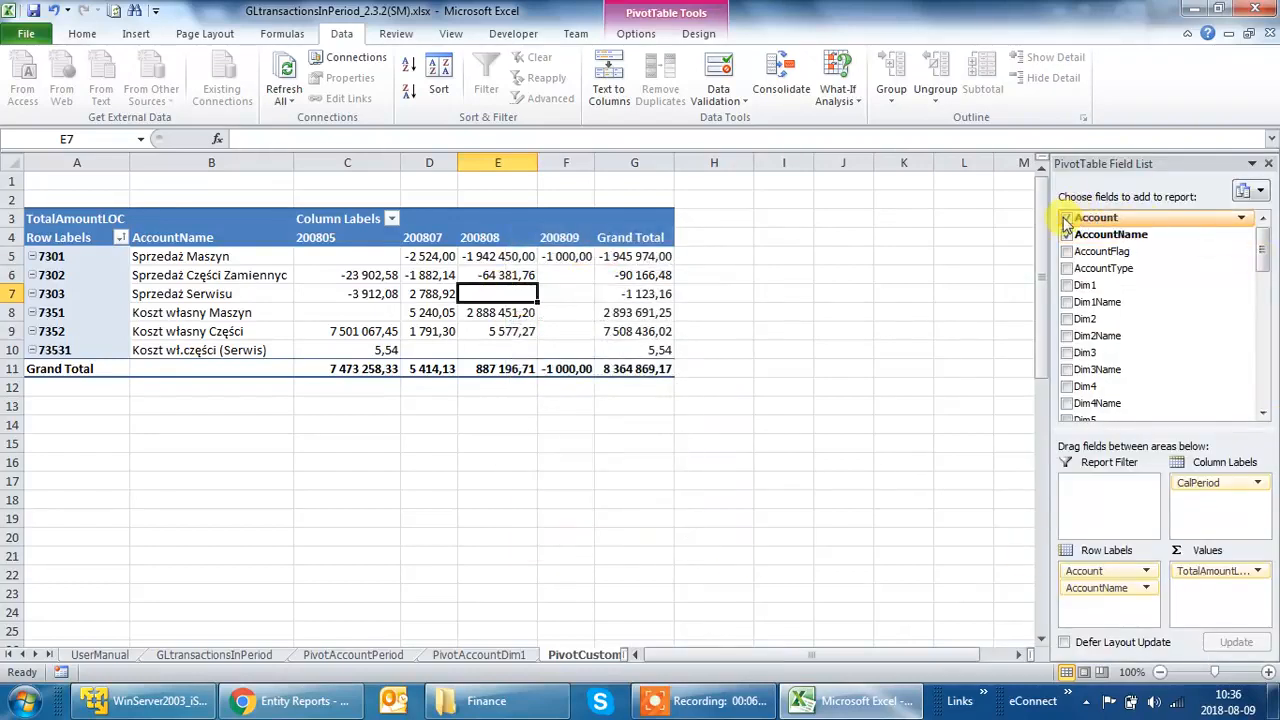
click(1066, 218)
click(1066, 234)
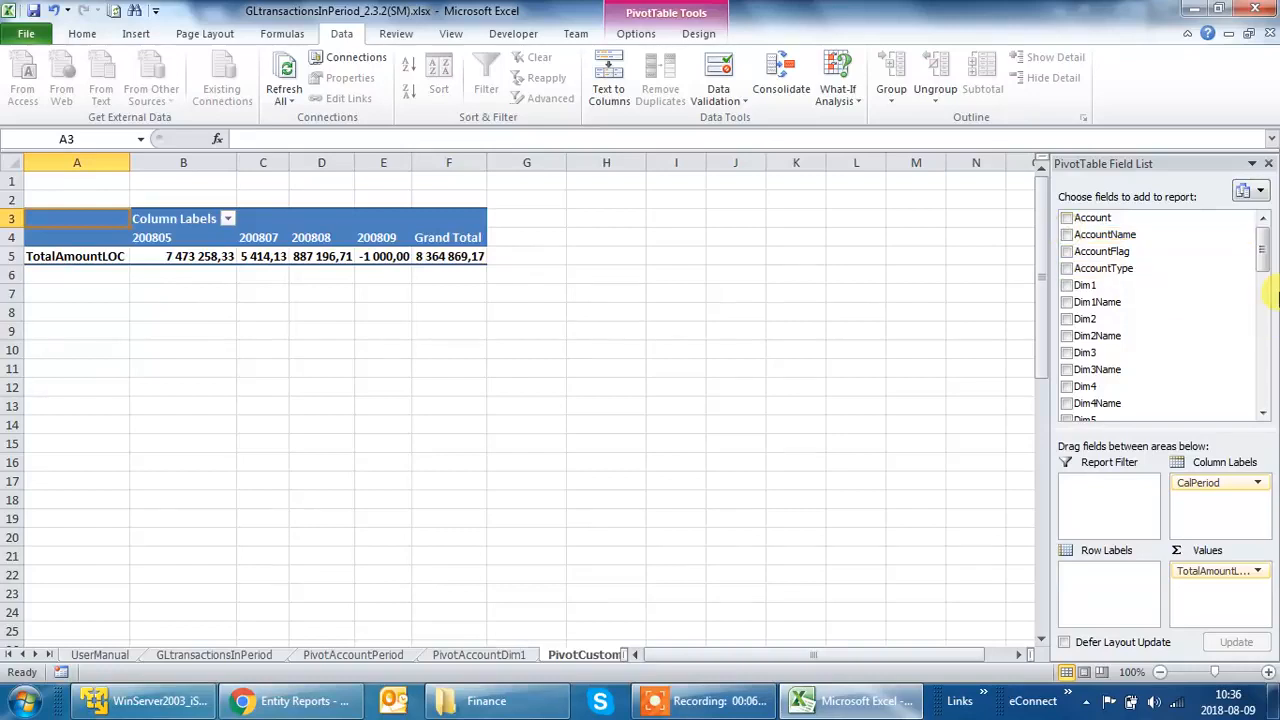
- Add CustomerOrSupplier and TheName as row fields in the PivotCustomer pivot table
drag(1261, 248, 1266, 340)
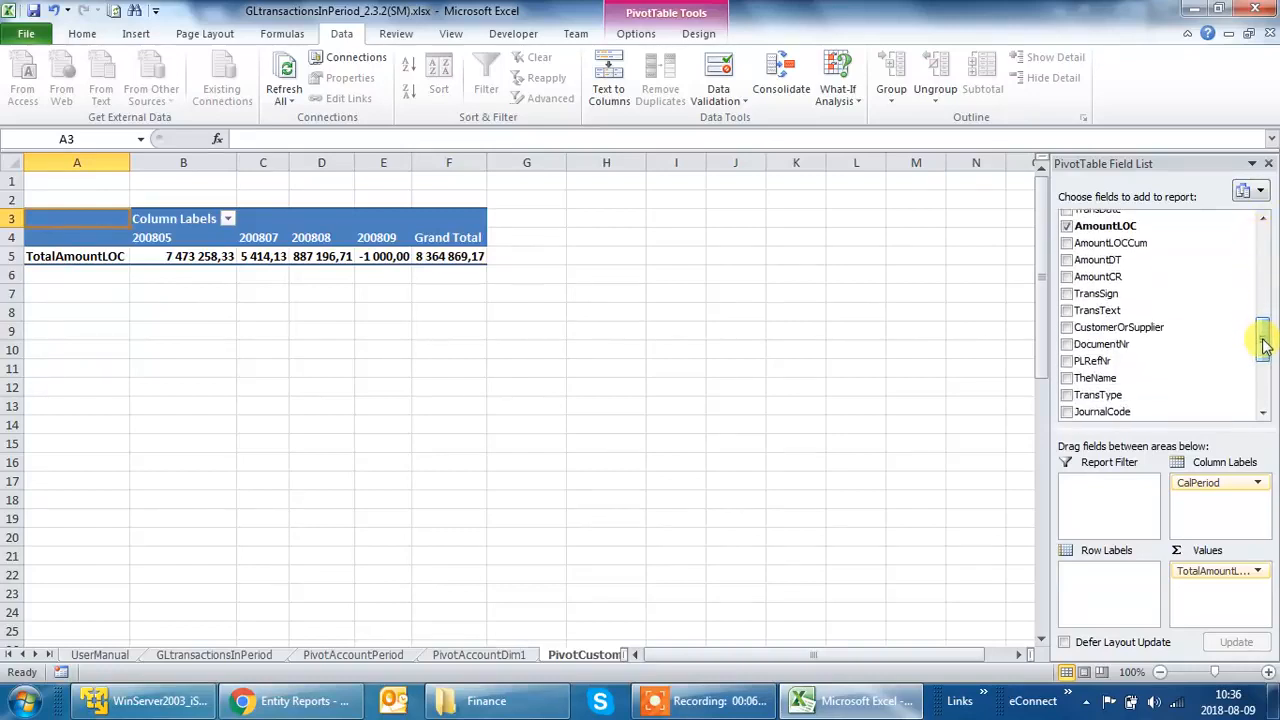
click(1066, 329)
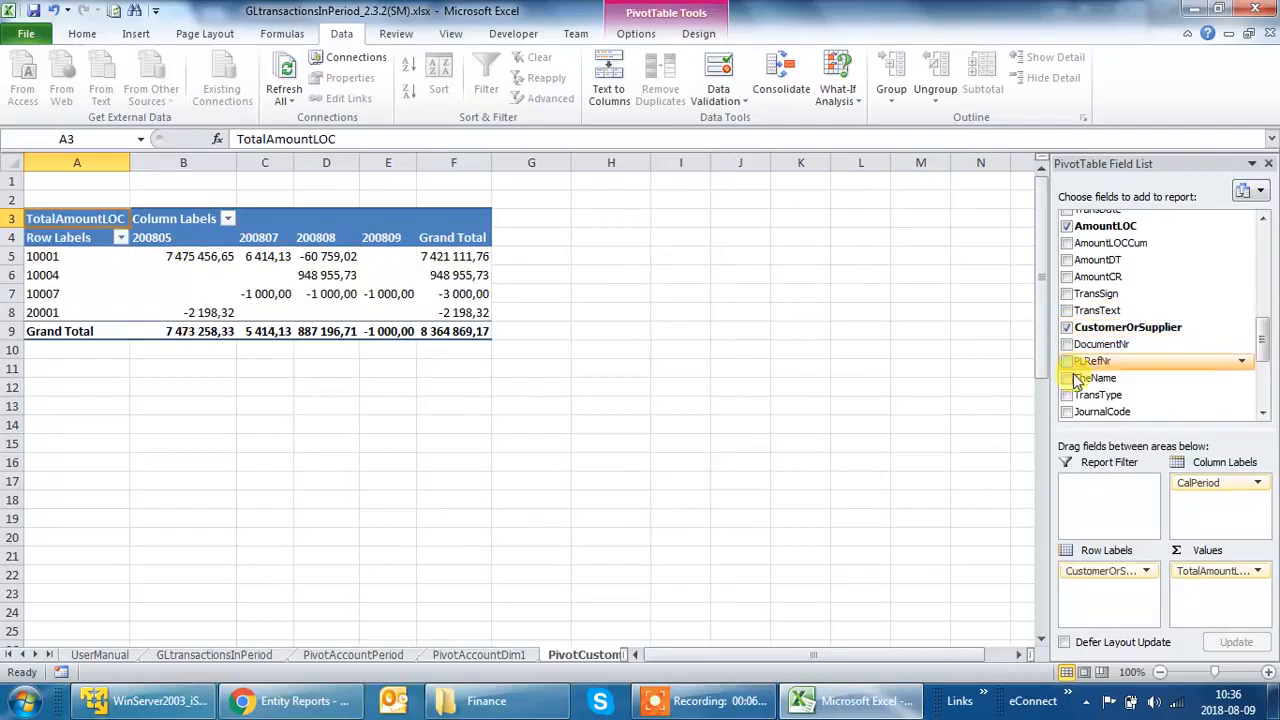
click(1066, 379)
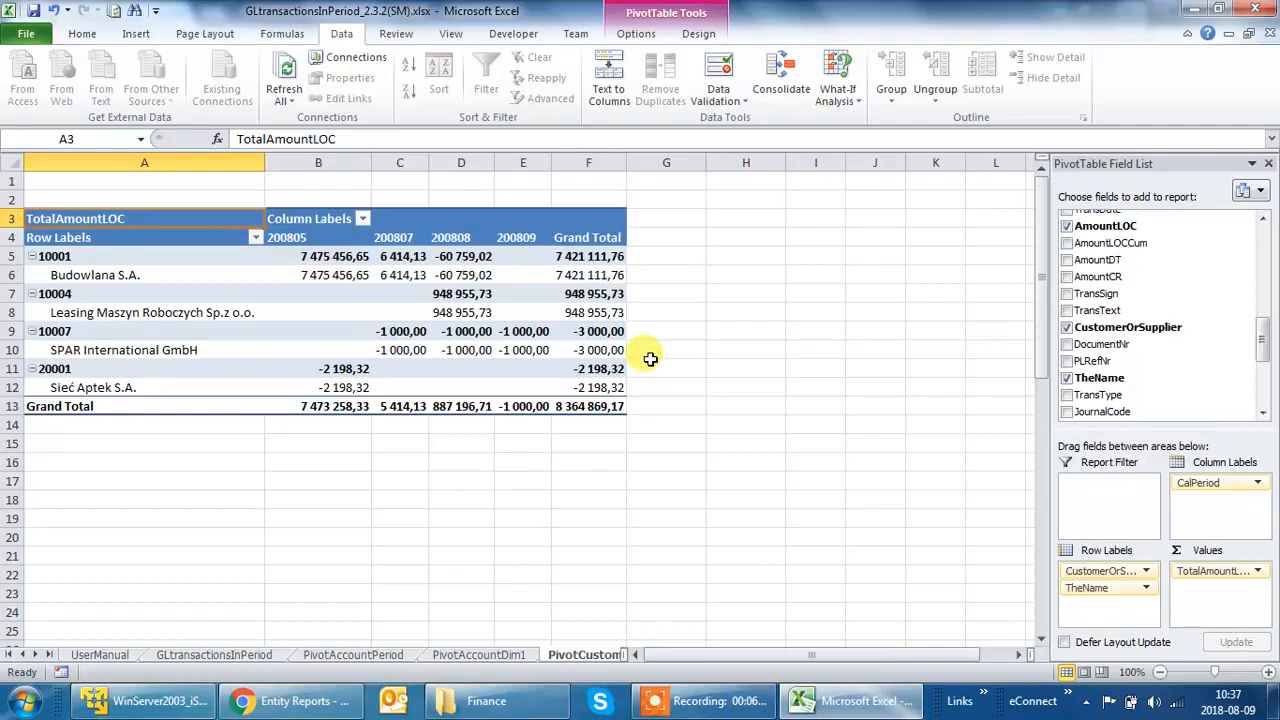
click(650, 362)
- Set the CustomerOrSupplier field's layout to show item labels in tabular form
click(135, 260)
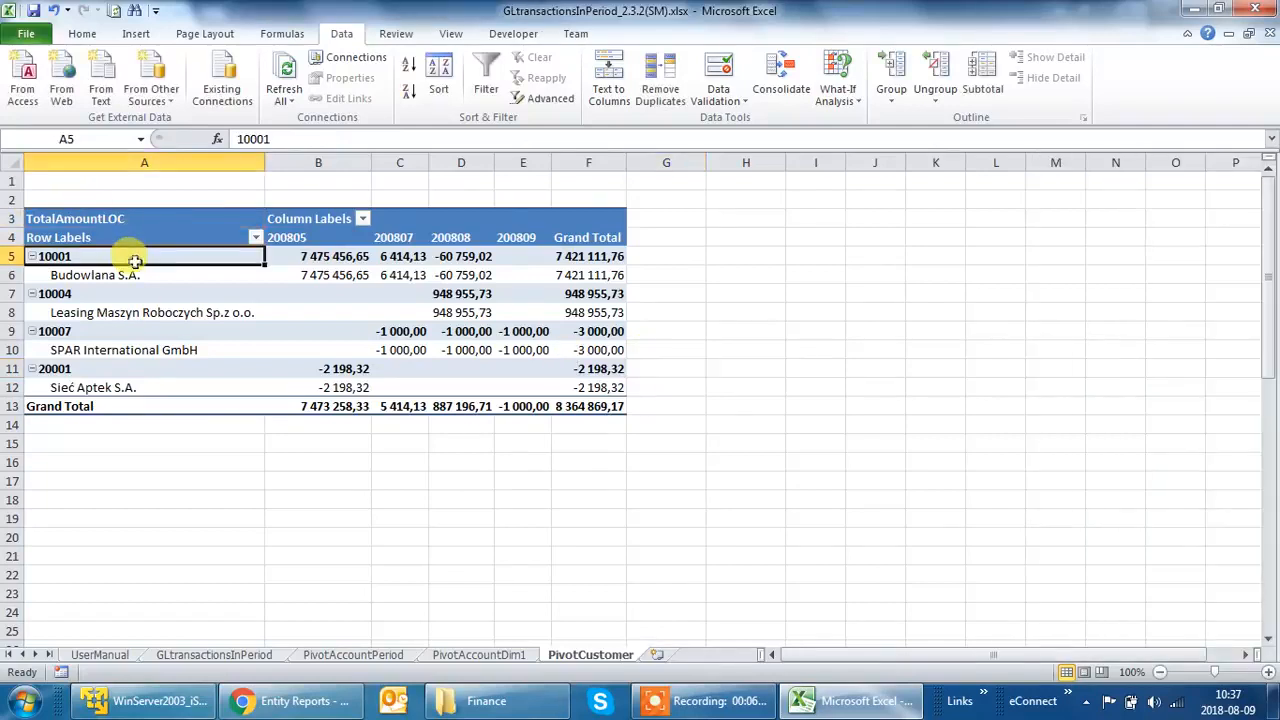
right_click(135, 260)
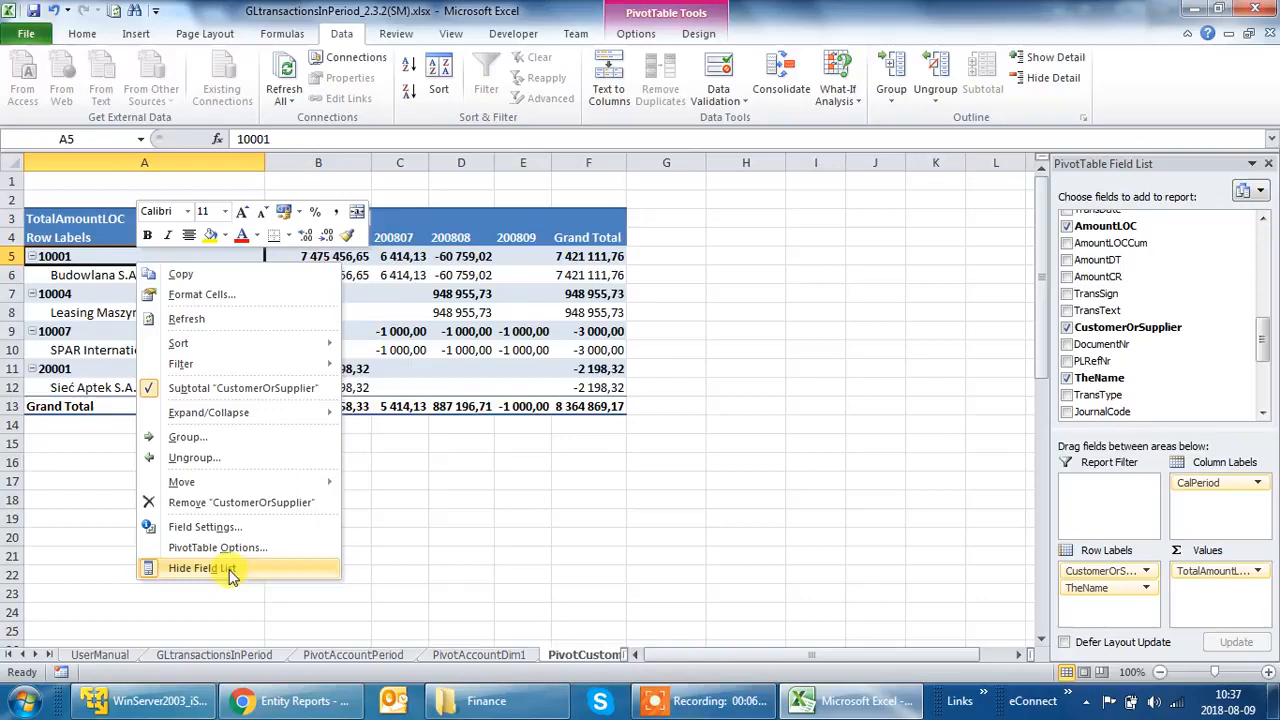
click(208, 528)
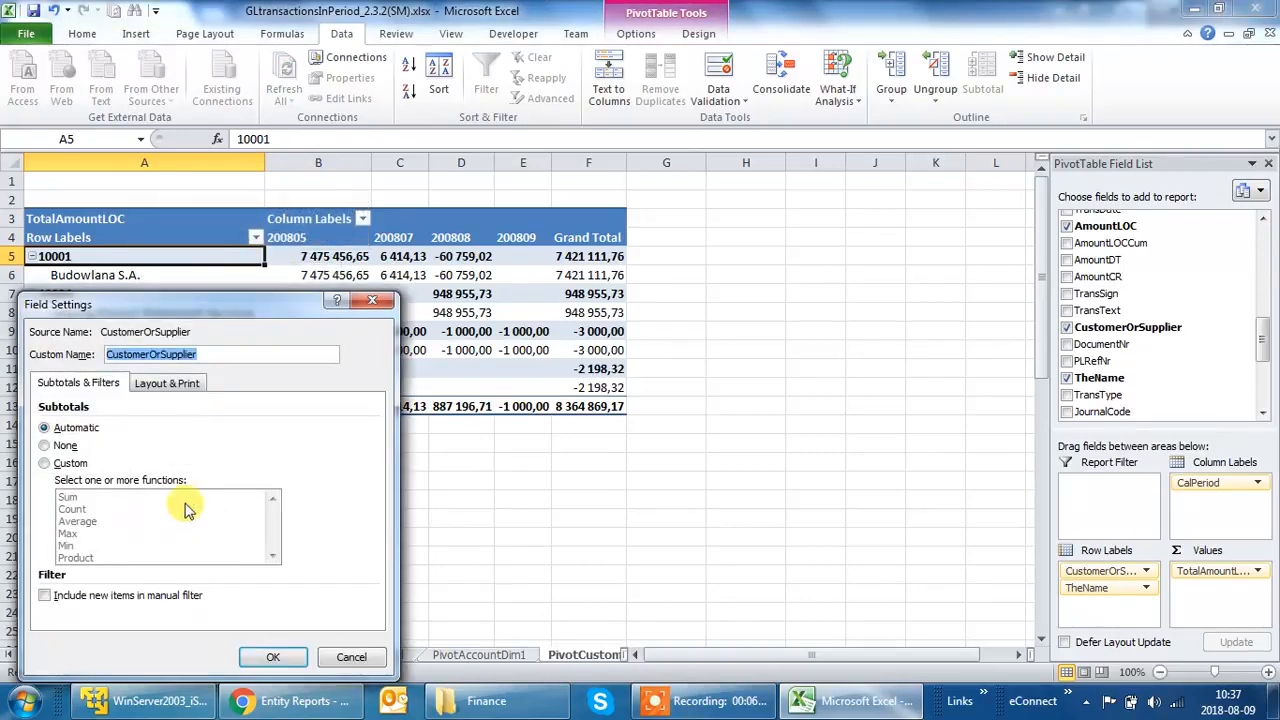
click(195, 386)
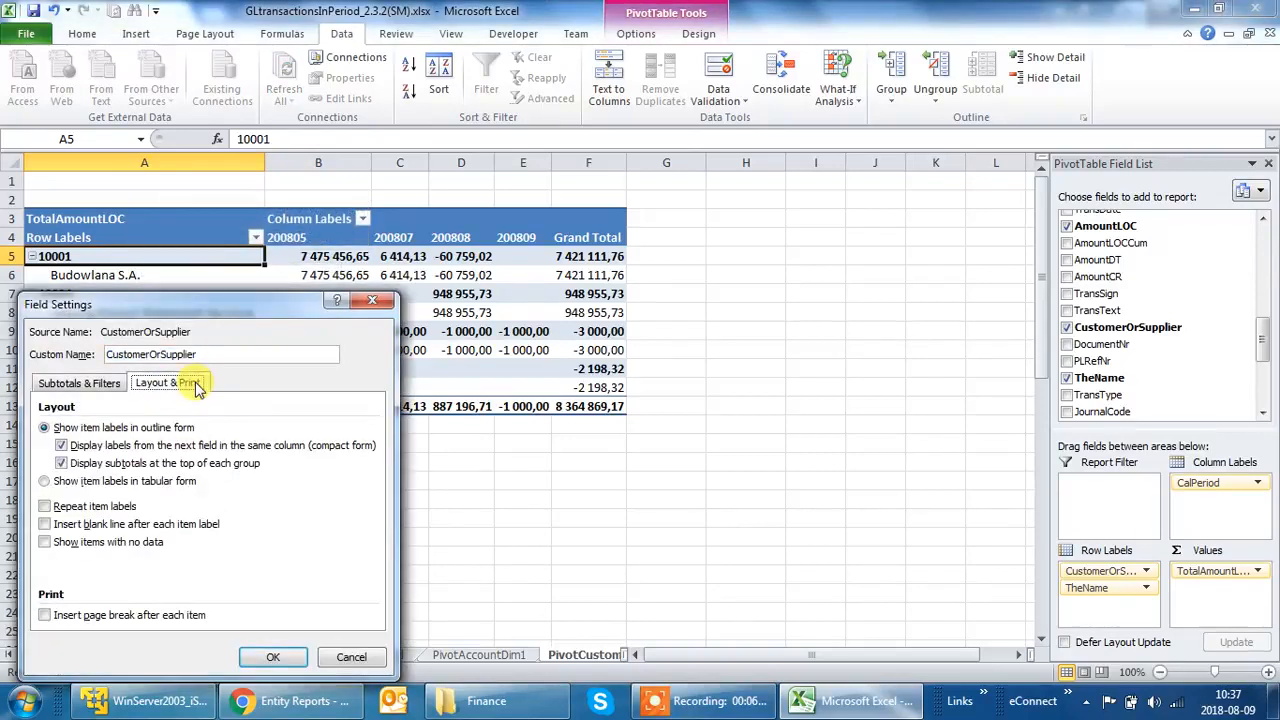
click(94, 481)
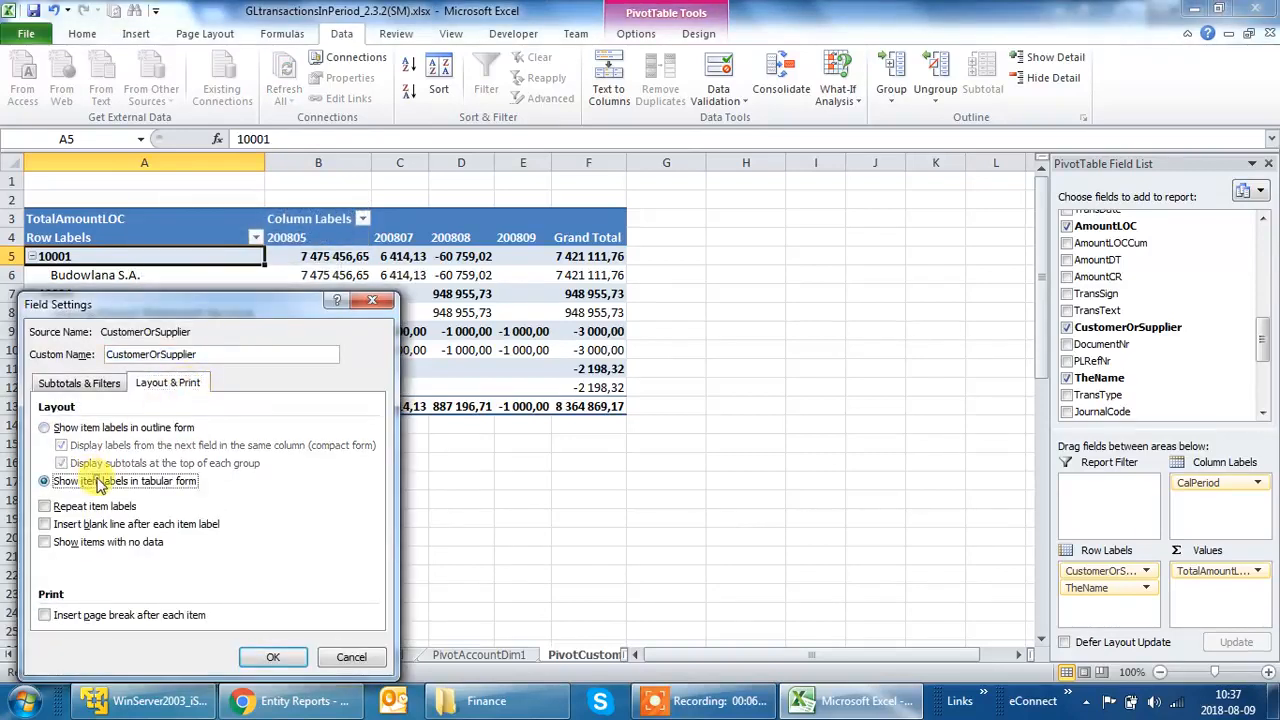
click(274, 658)
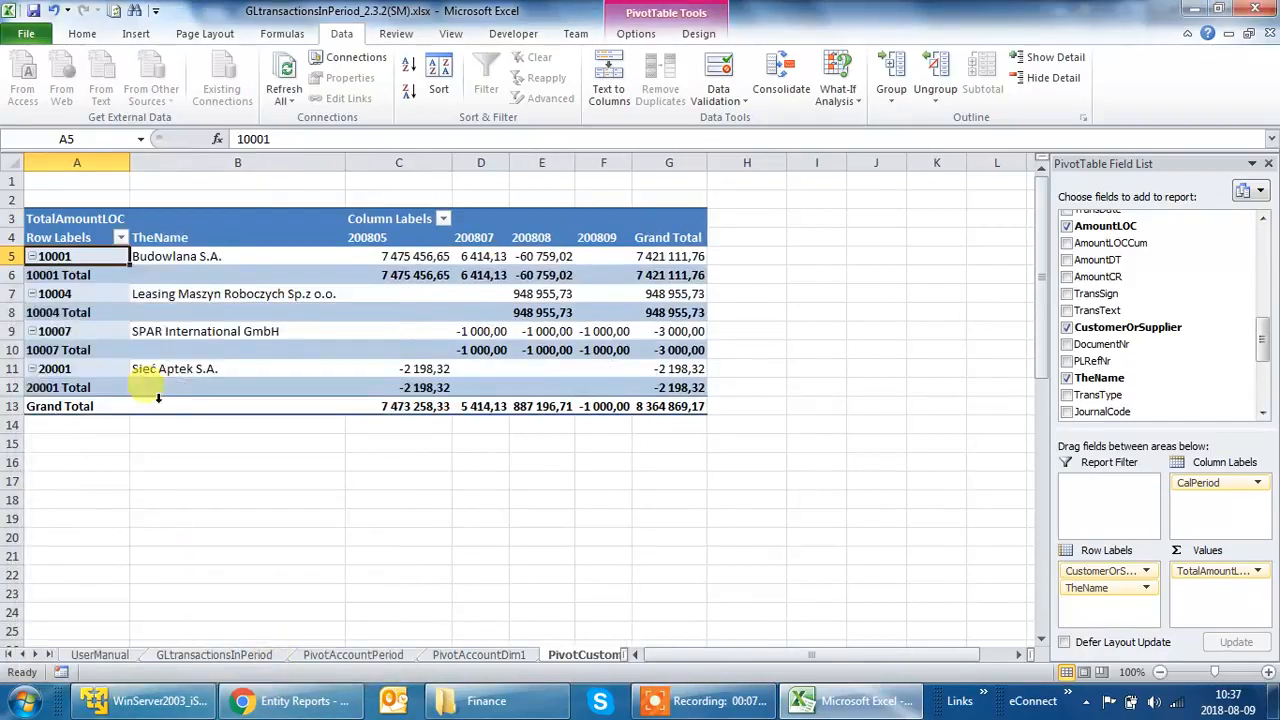
- Set the subtotals of the CustomerOrSupplier field to None
click(78, 281)
right_click(84, 282)
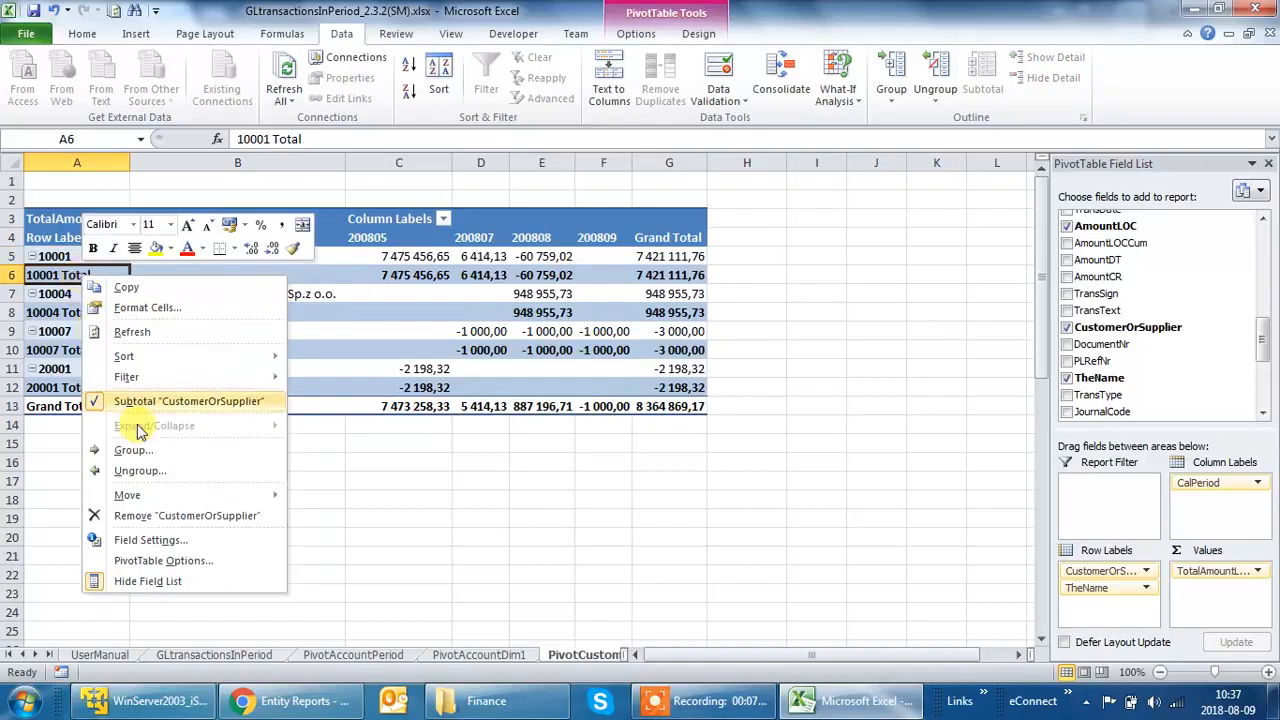
click(163, 542)
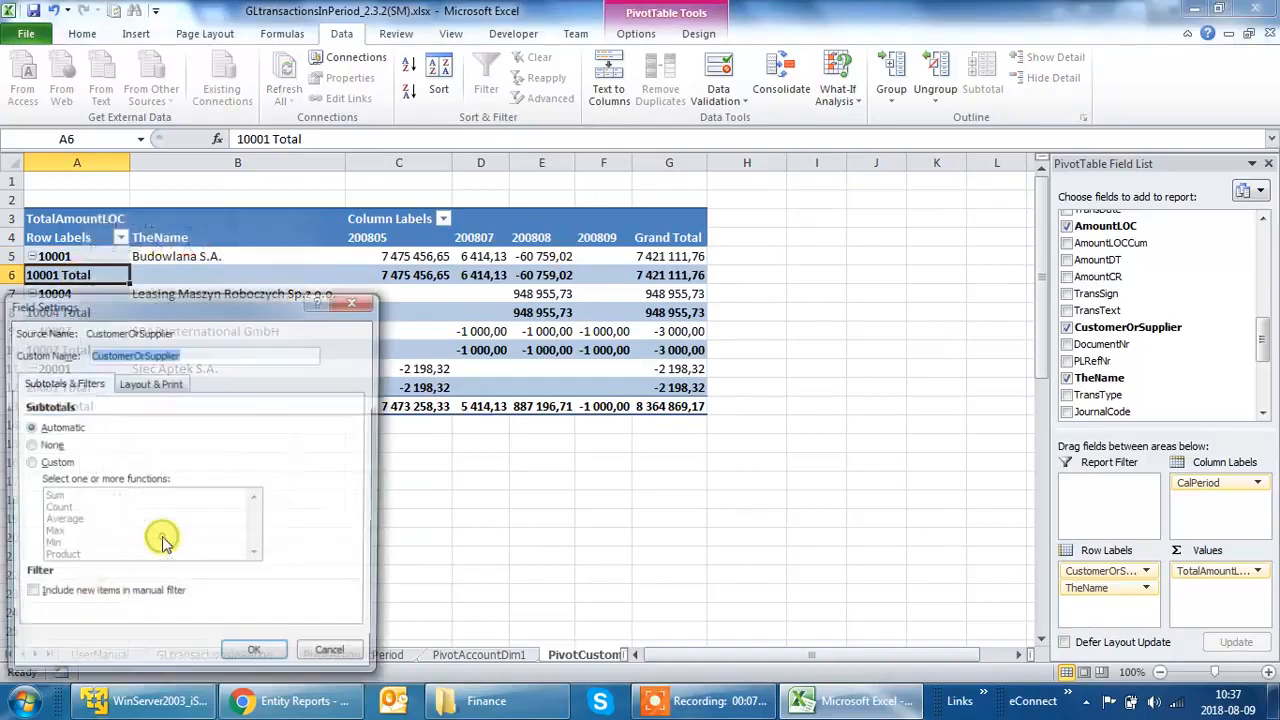
click(28, 445)
click(252, 656)
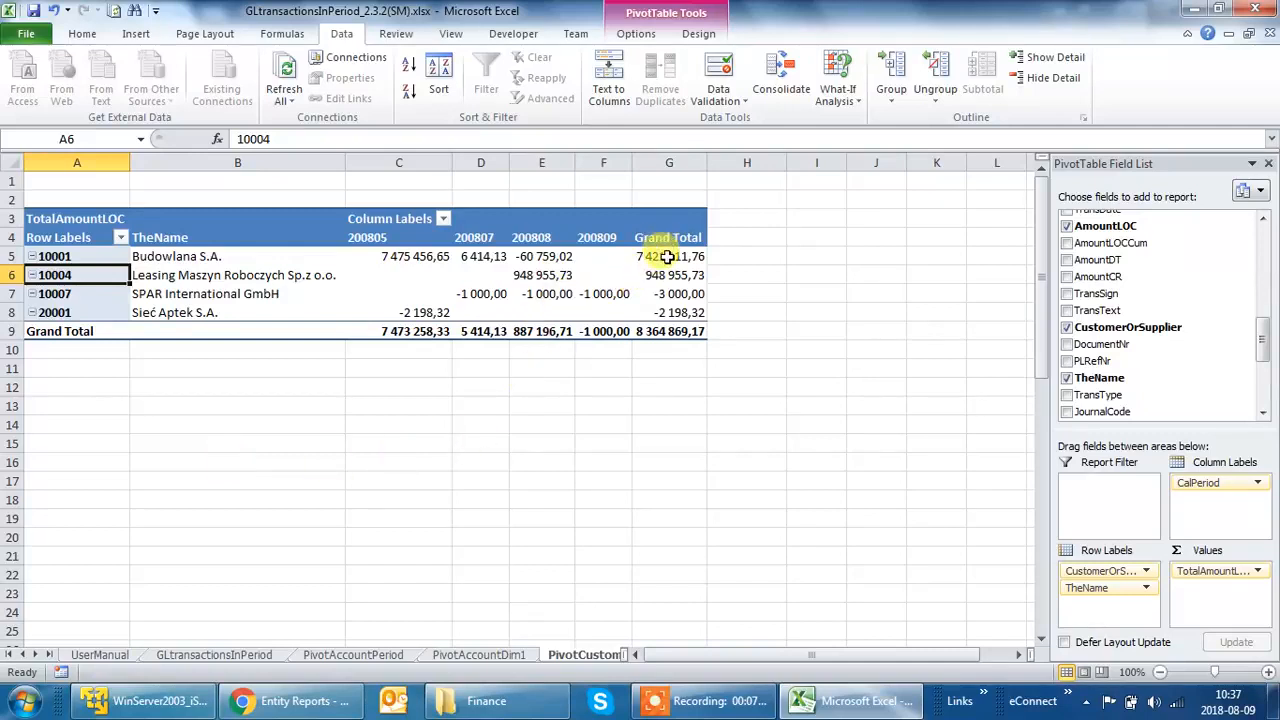
- Sort the CustomerOrSupplier rows in descending order by TotalAmountLOC
mouse_move(667, 259)
mouse_move(664, 316)
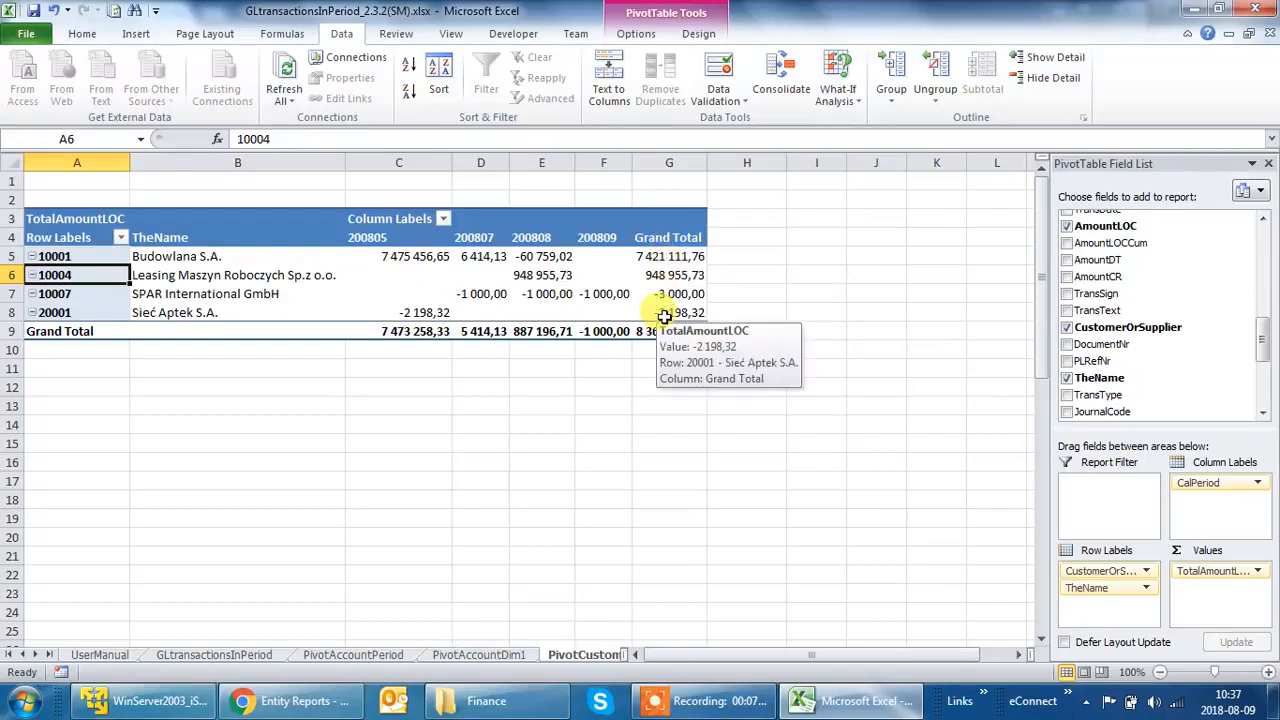
click(121, 239)
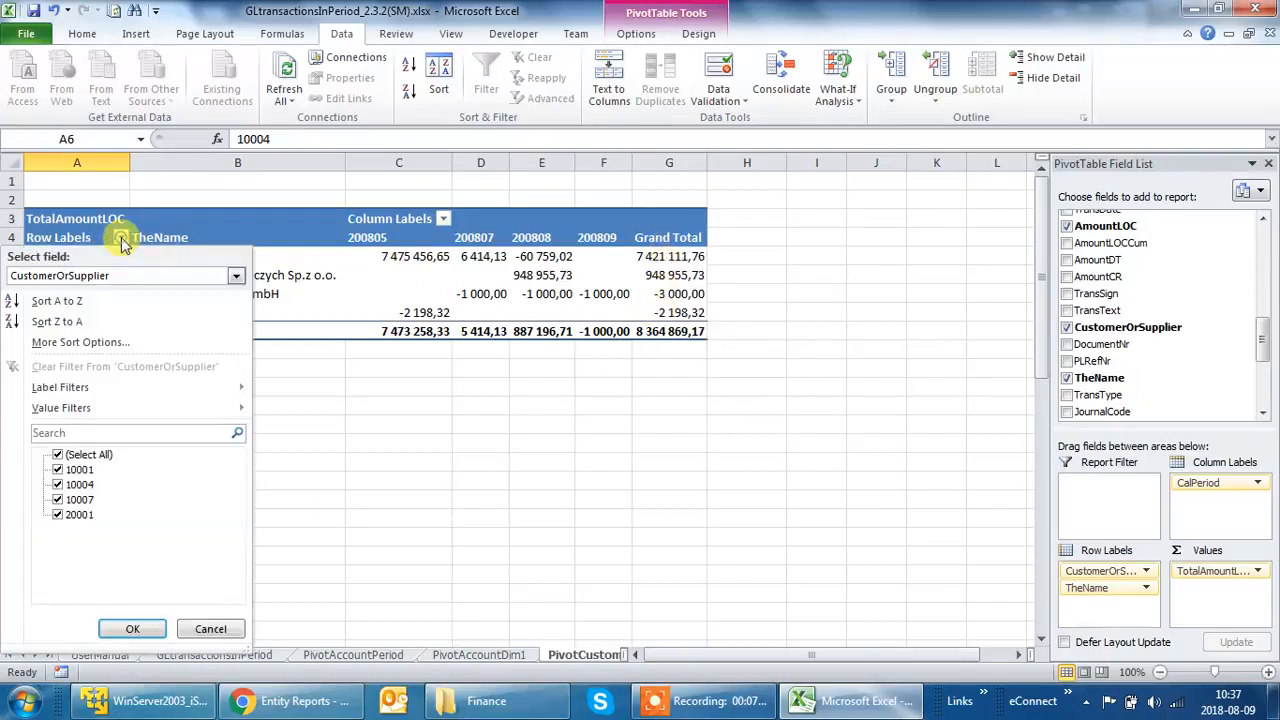
click(69, 342)
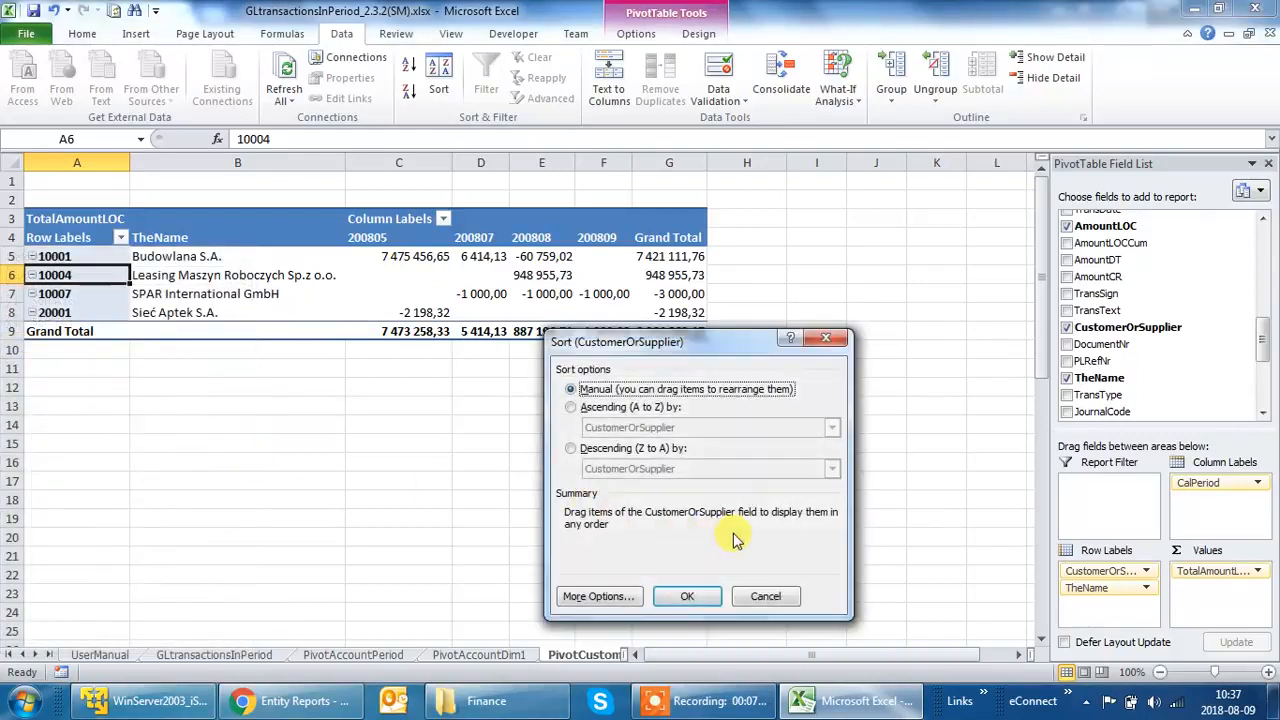
click(573, 450)
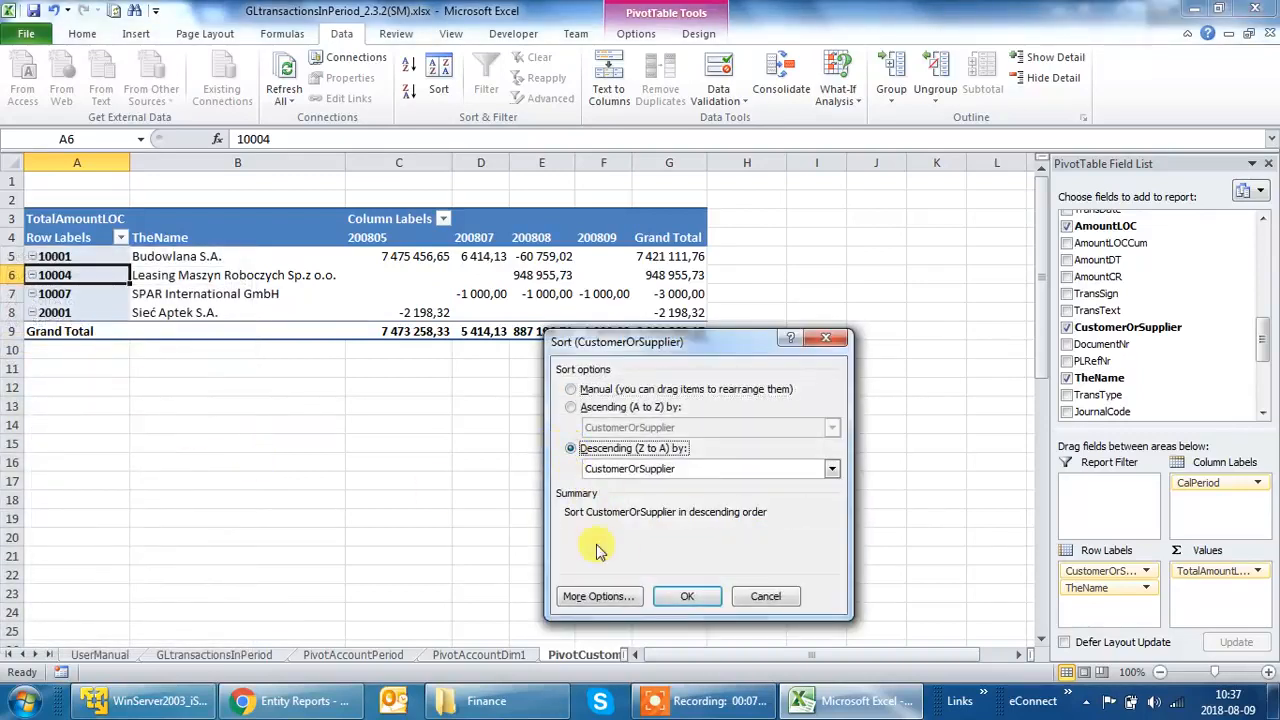
click(831, 469)
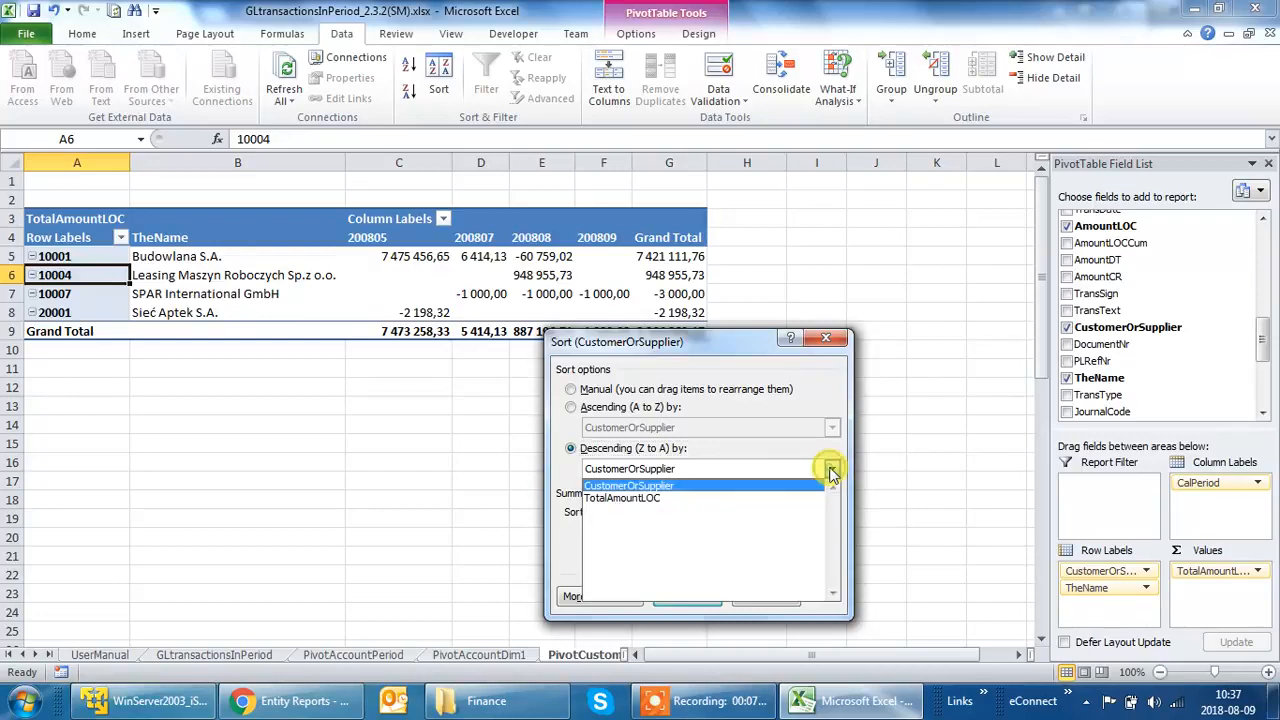
click(645, 497)
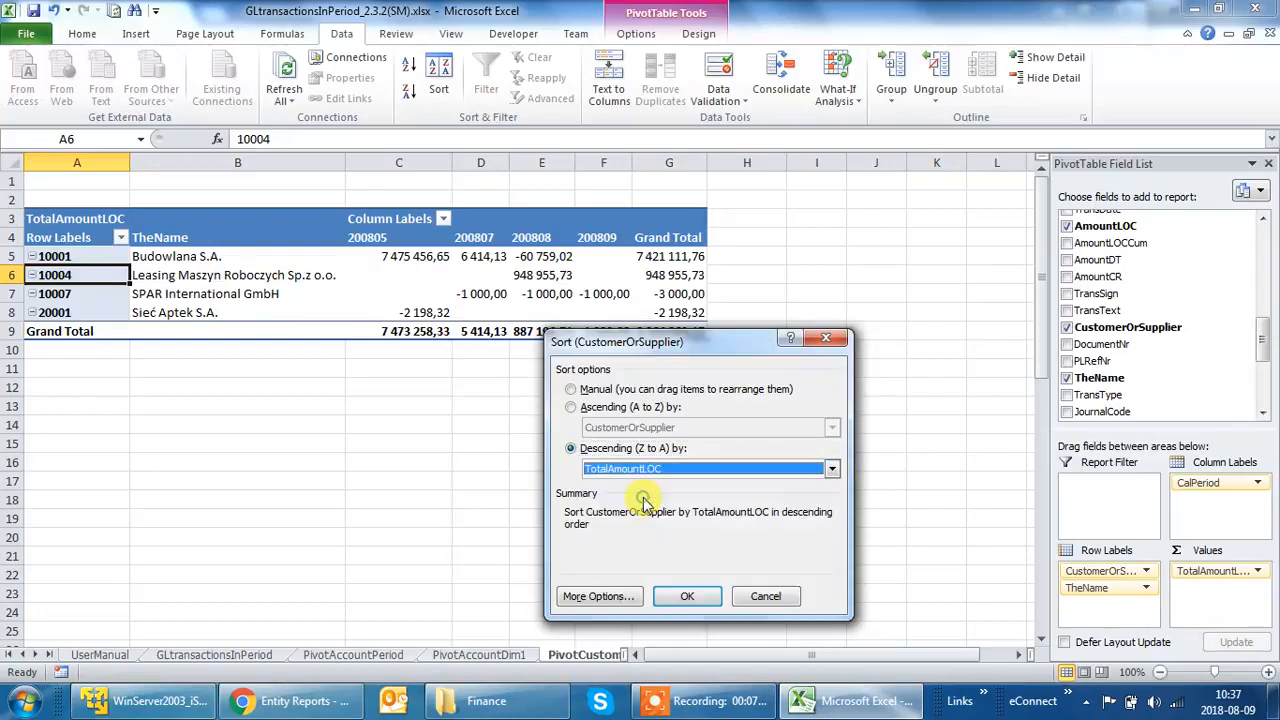
click(686, 596)
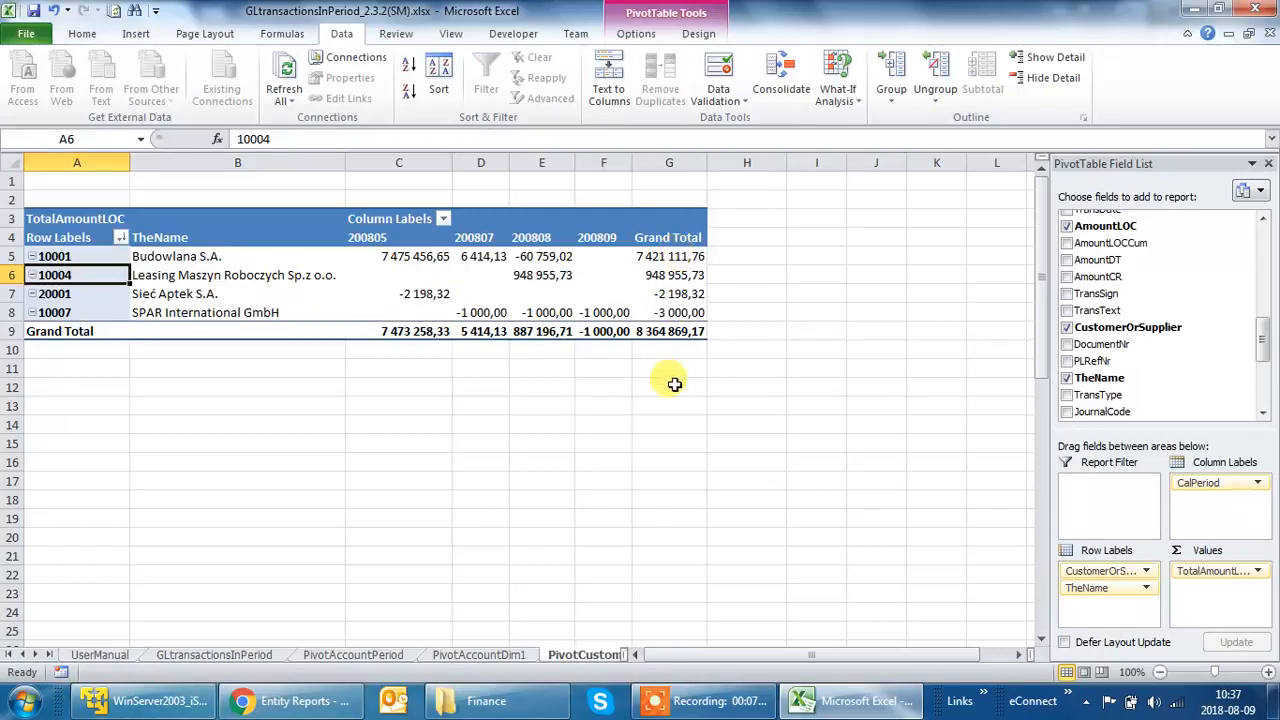
- Leave the pivot table, look at the GLtransactionsInPeriod sheet, and open the UserManual sheet to read its parameter and column descriptions
click(664, 423)
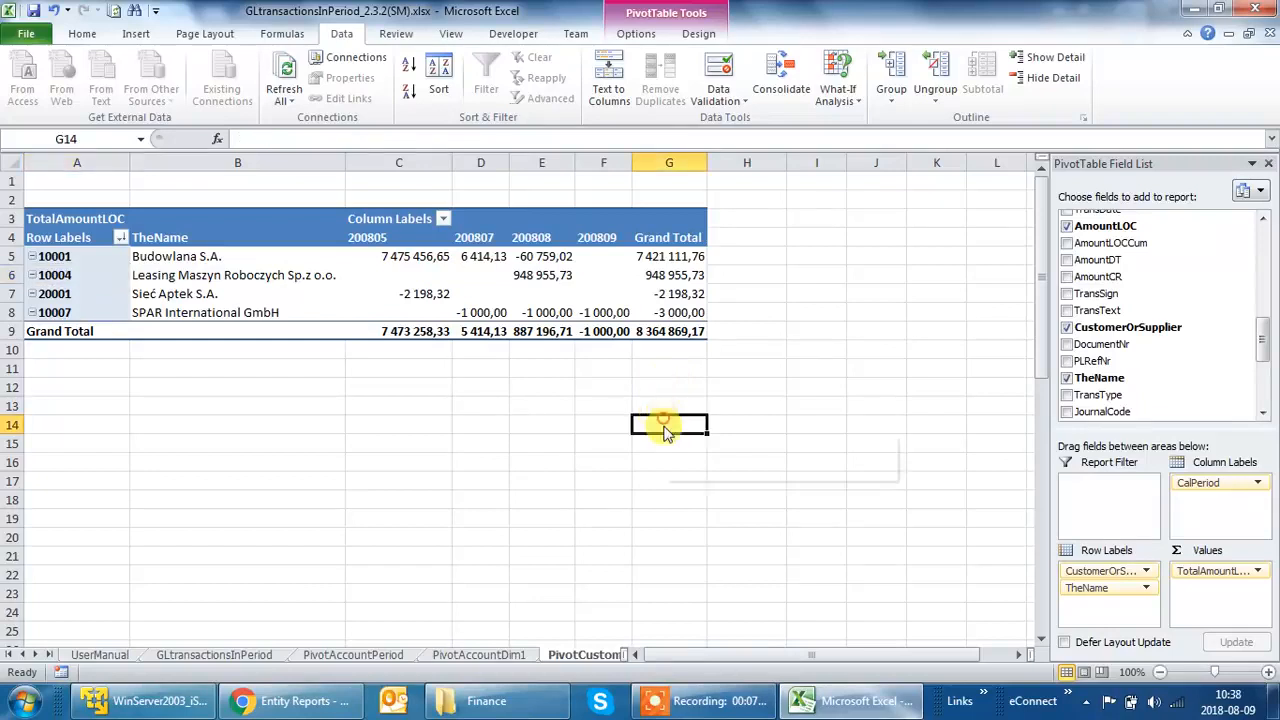
right_click(664, 424)
click(450, 375)
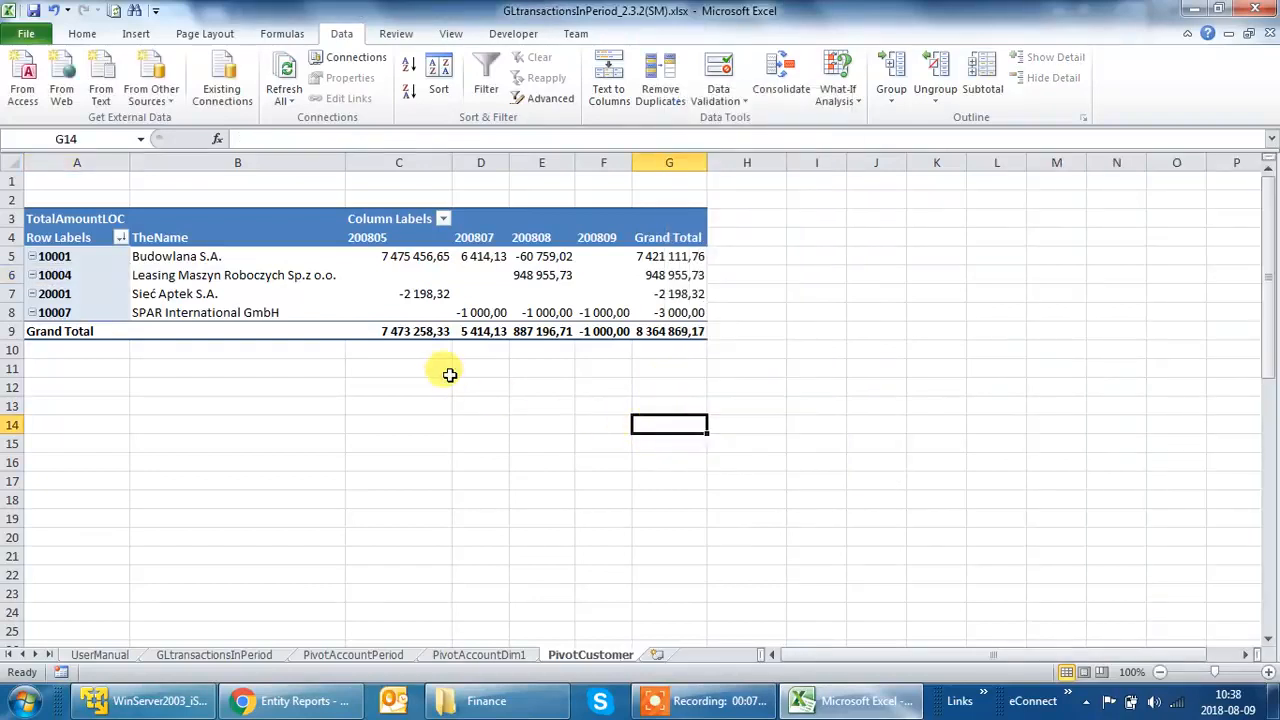
click(243, 660)
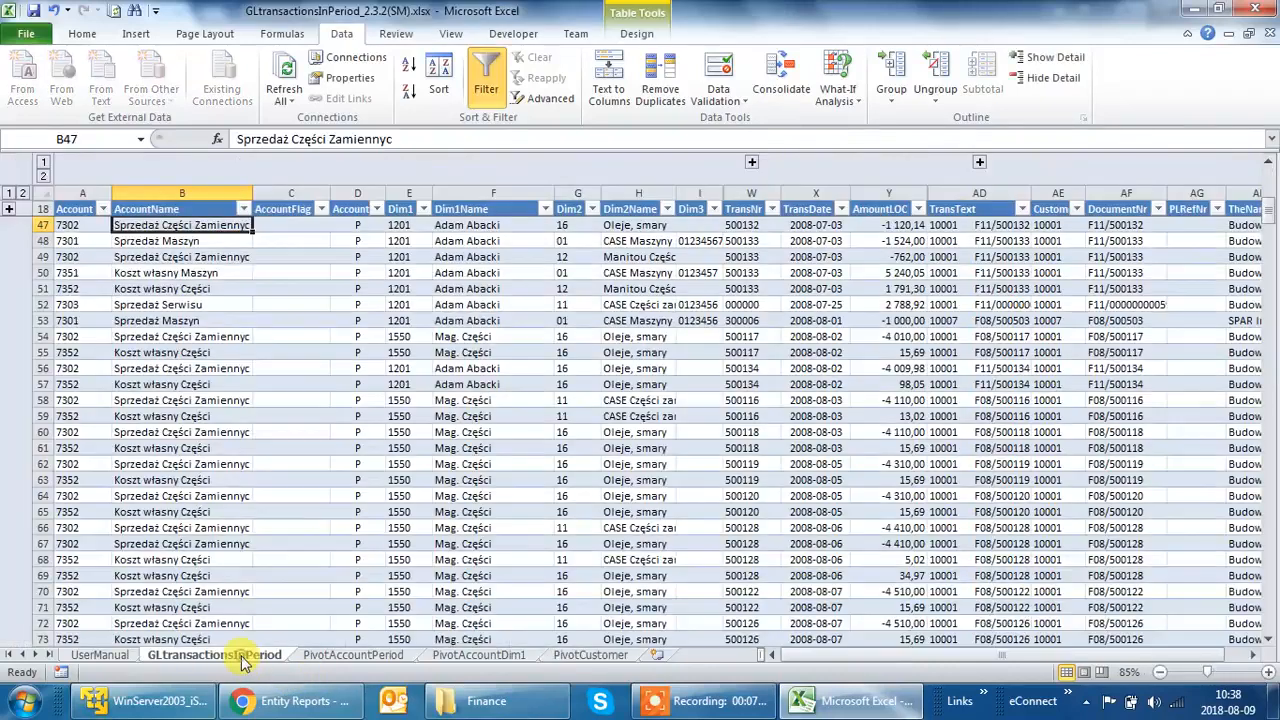
click(97, 656)
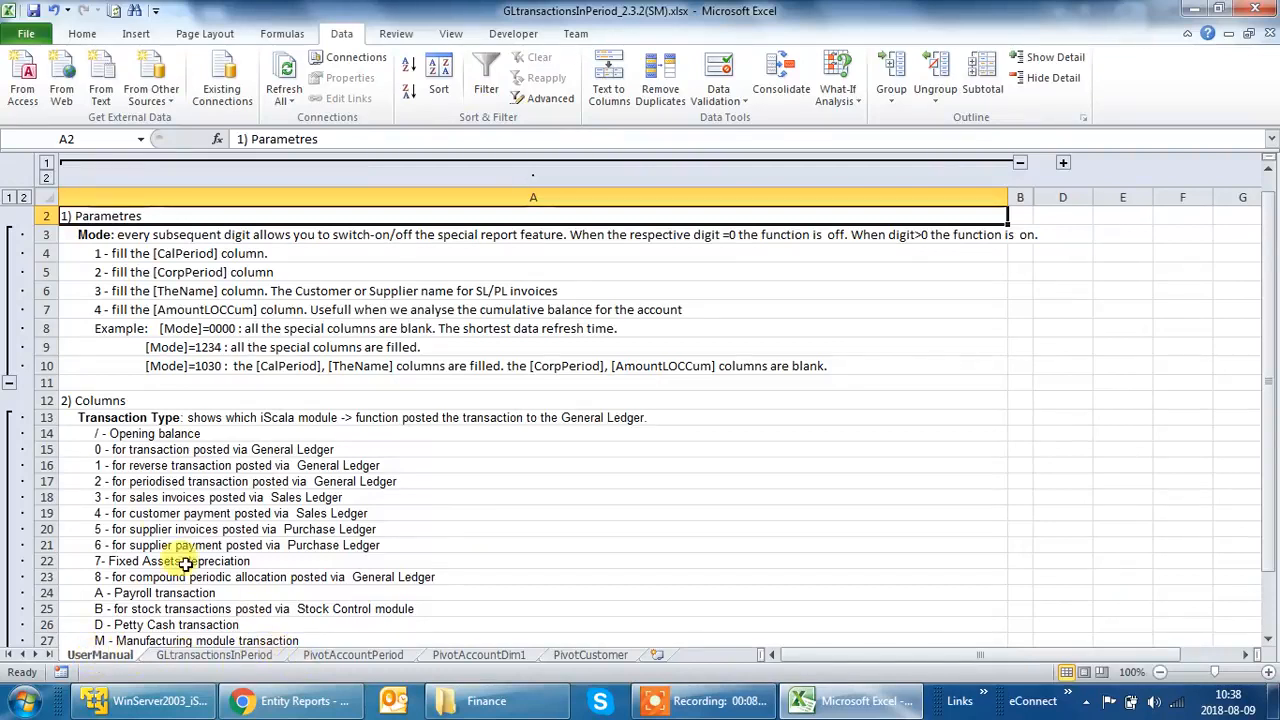
- Look at the GLtransactionsInPeriod columns, return to the UserManual sheet, and read its Transaction Type codes down to the TransSign description
click(215, 655)
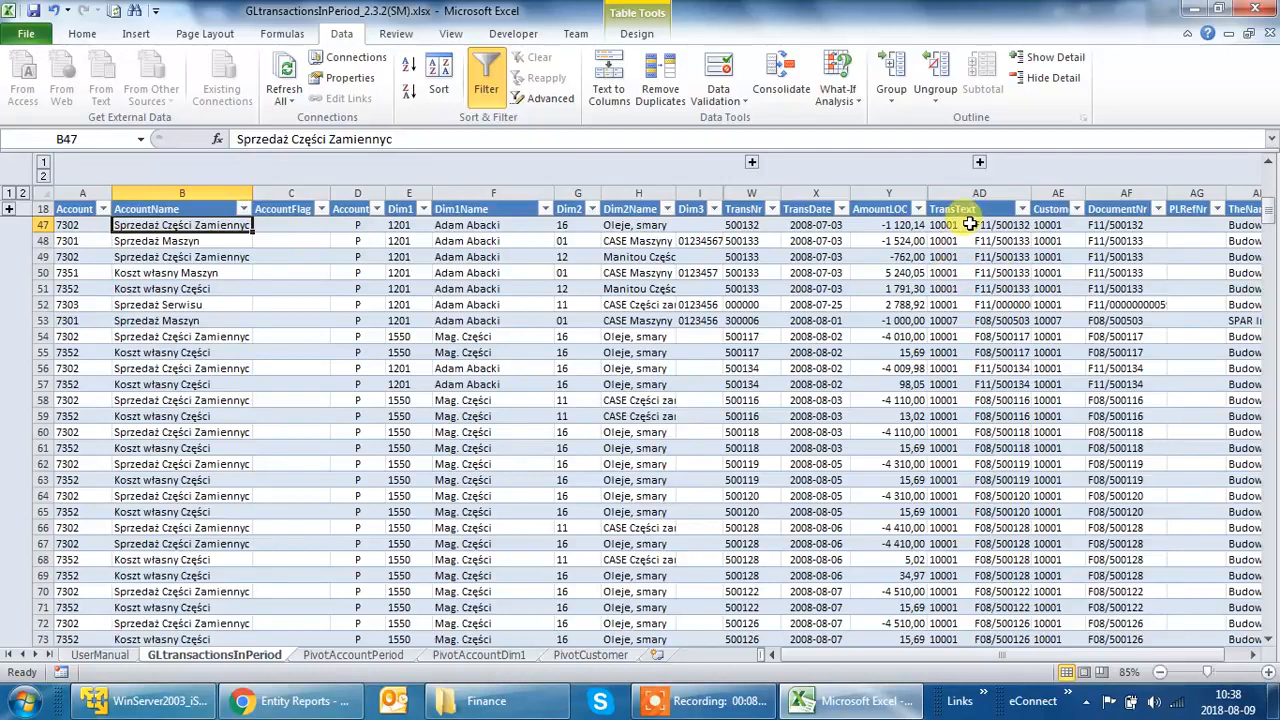
click(112, 657)
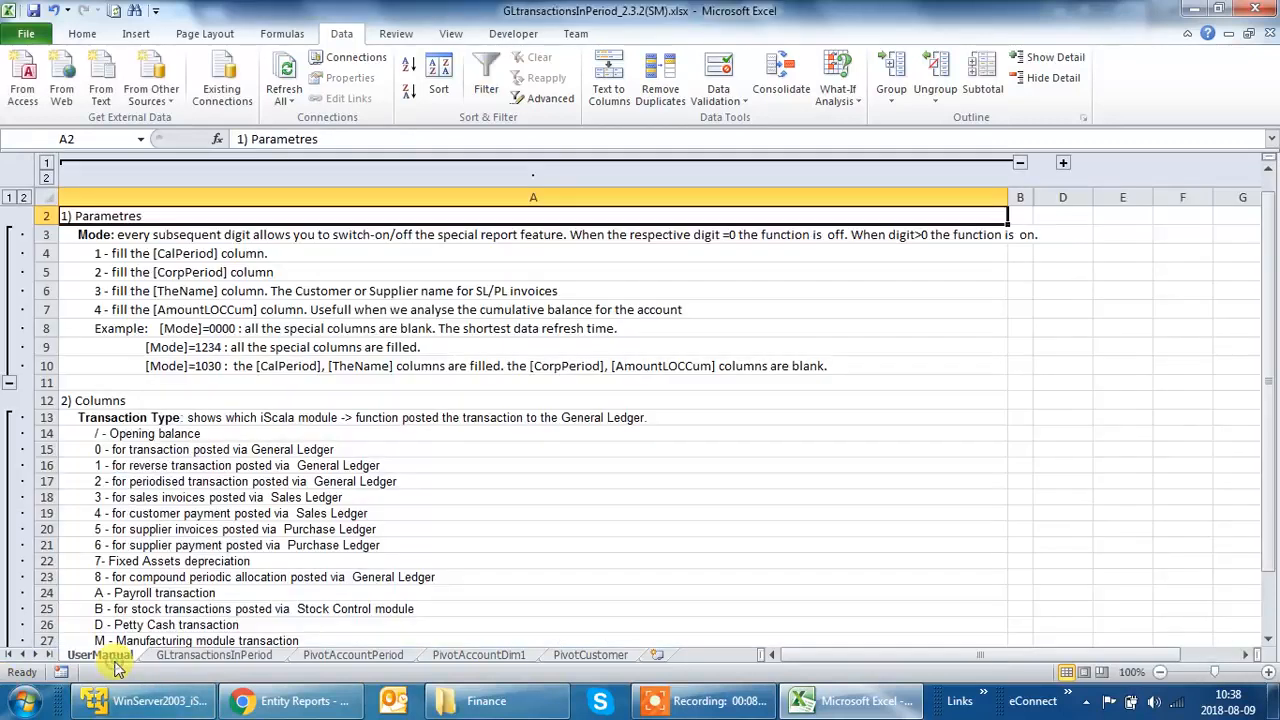
click(195, 513)
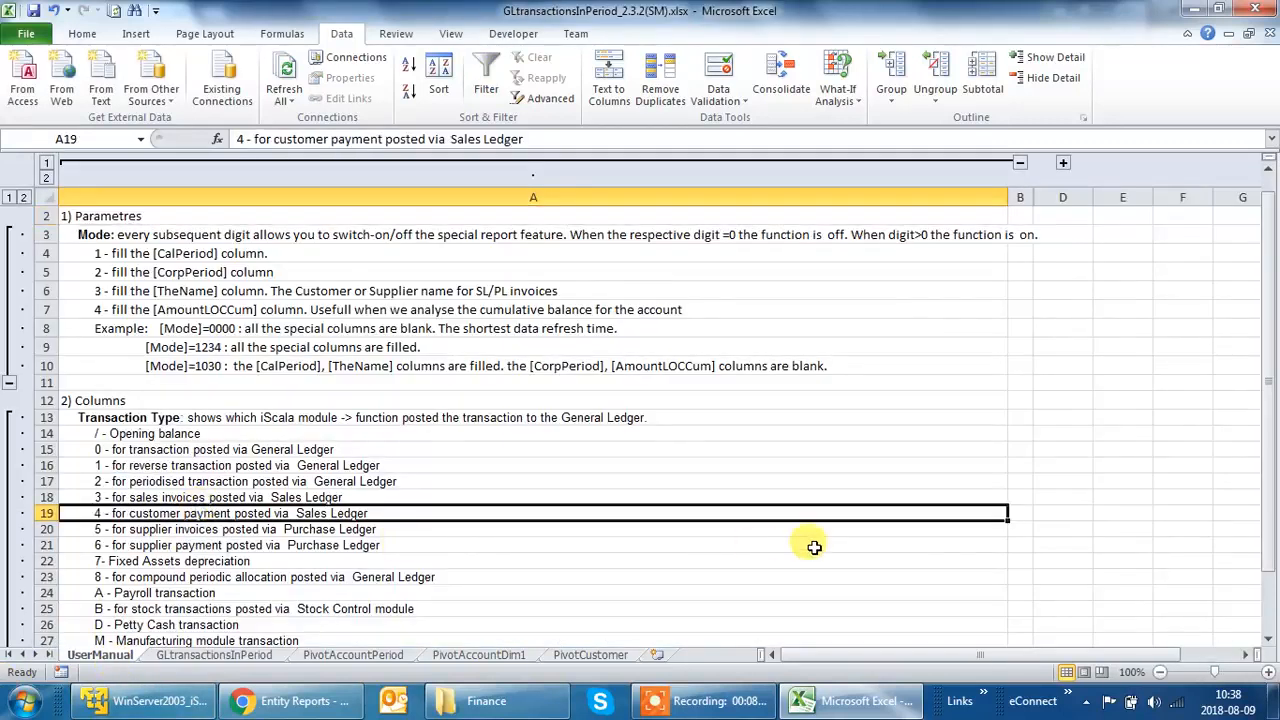
key(Down)
key(Down)
key(Down)
key(Down)
key(Down)
key(Down)
key(Down)
key(Down)
key(Down)
key(Down)
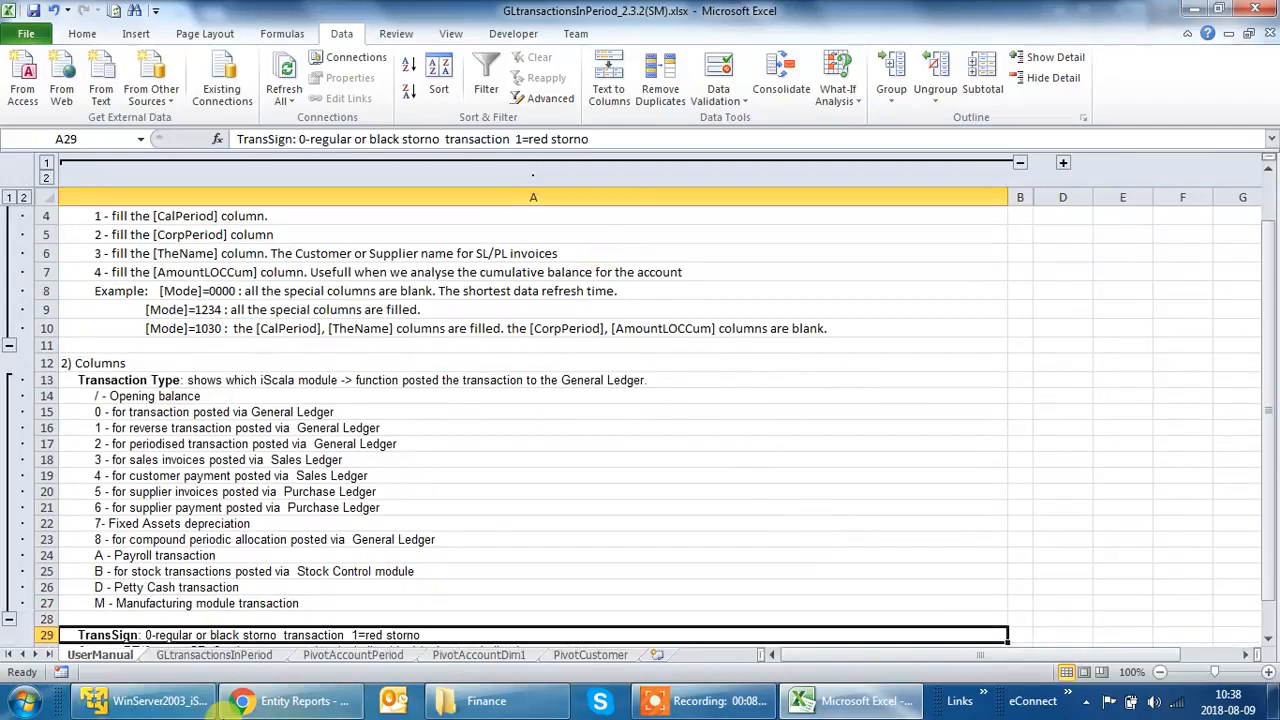
- Expand the collapsed parameter rows above the table on the GLtransactionsInPeriod sheet and select the empty cell D1
click(218, 656)
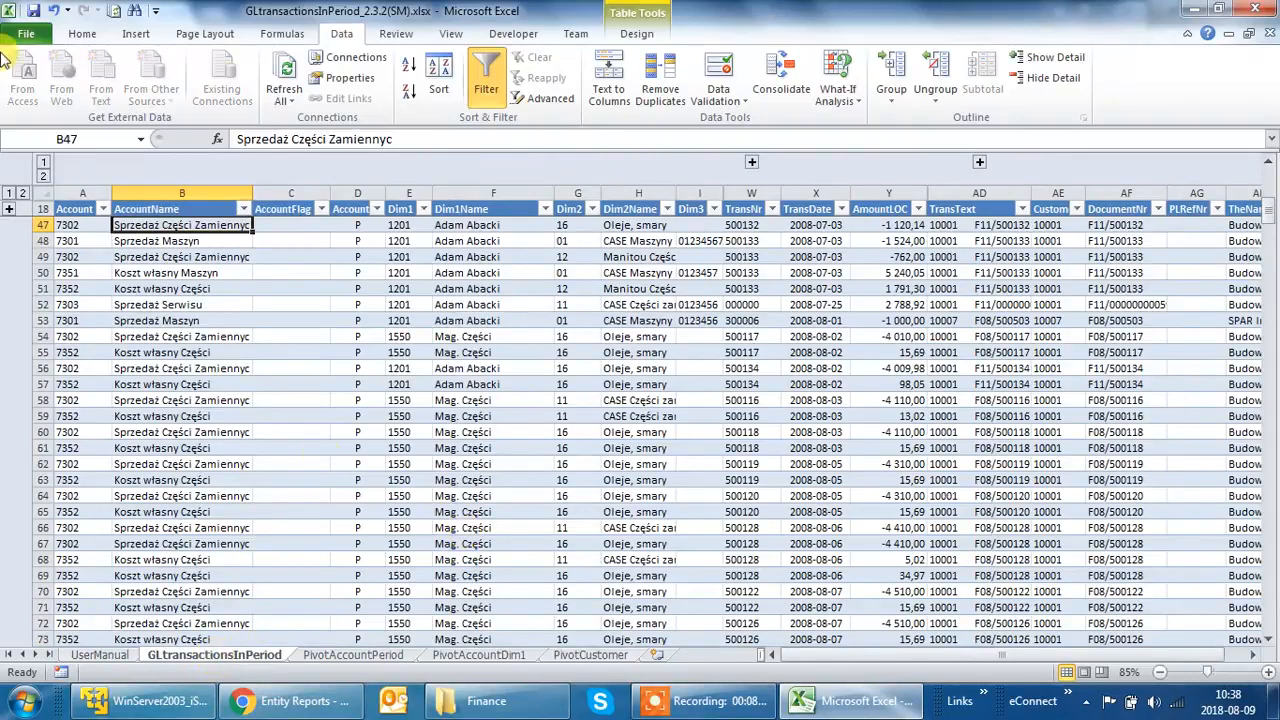
click(8, 210)
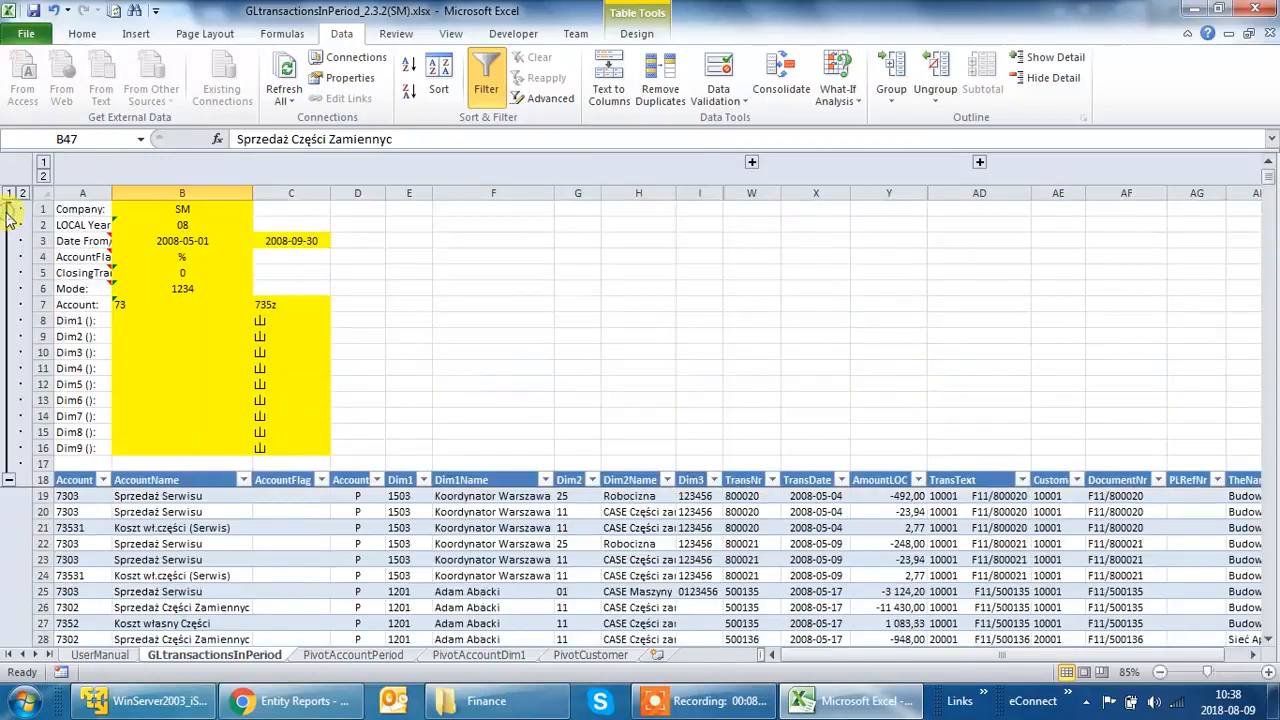
click(369, 214)
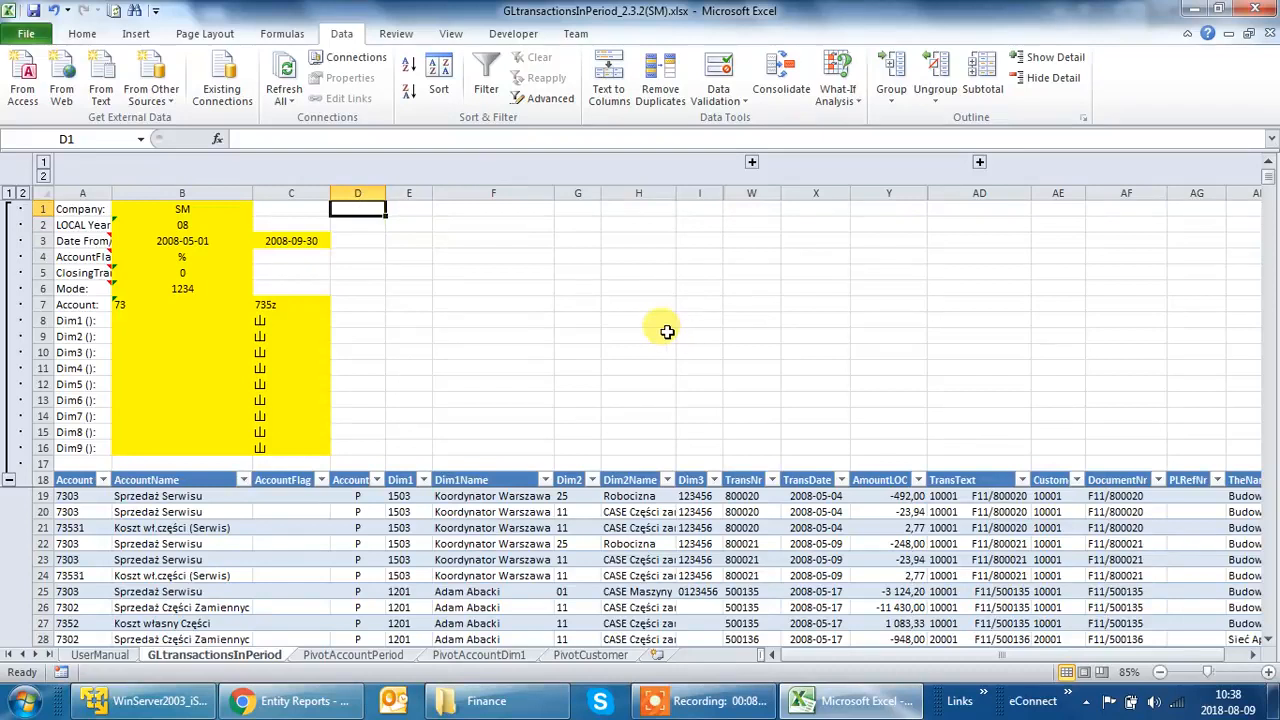